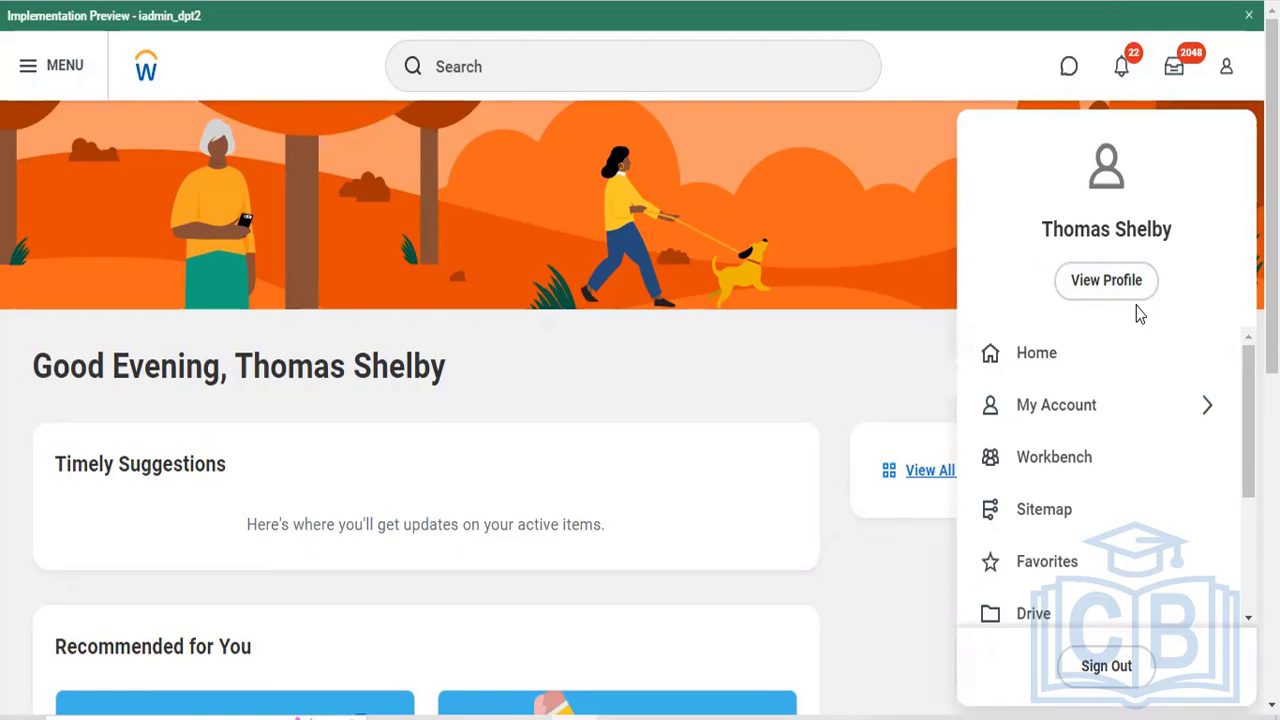
Step: Open the signed-in worker's own profile from the profile menu
{"action": "left_click", "coordinate": [1090, 287]}
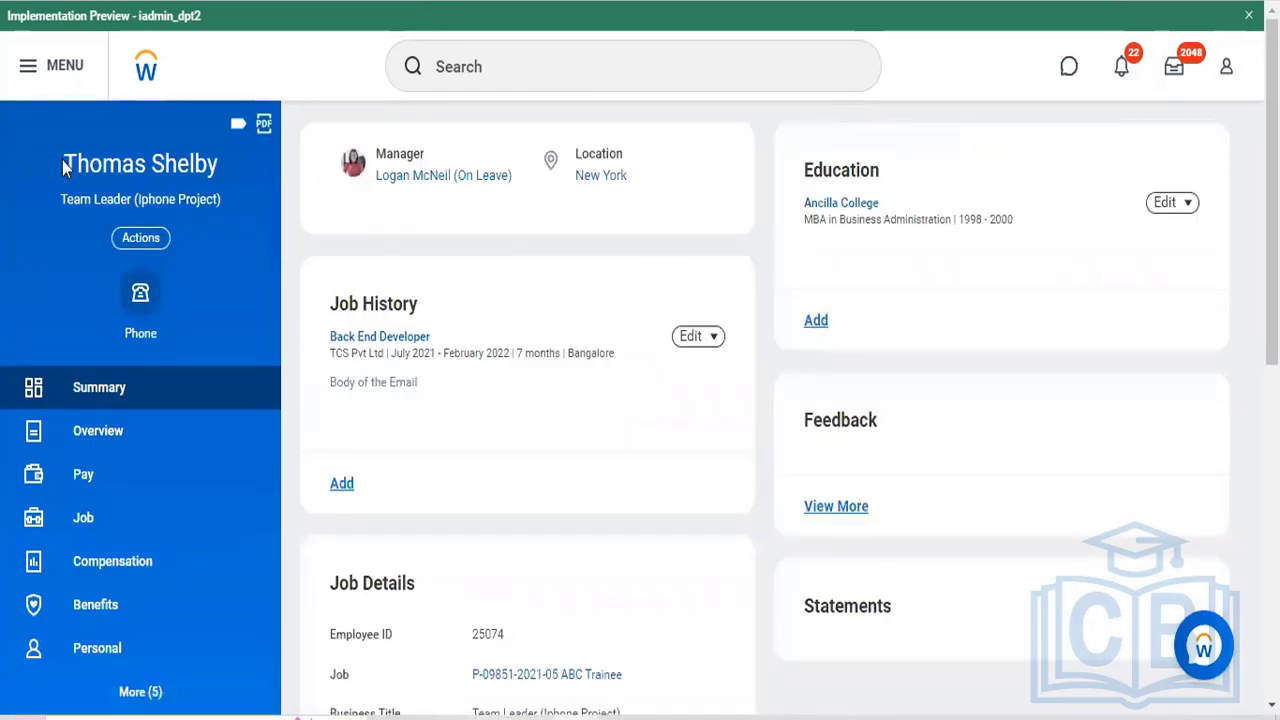
Step: Highlight the worker's name and the Manager details on the profile Summary
{"action": "left_click_drag", "start_coordinate": [69, 163], "coordinate": [220, 166]}
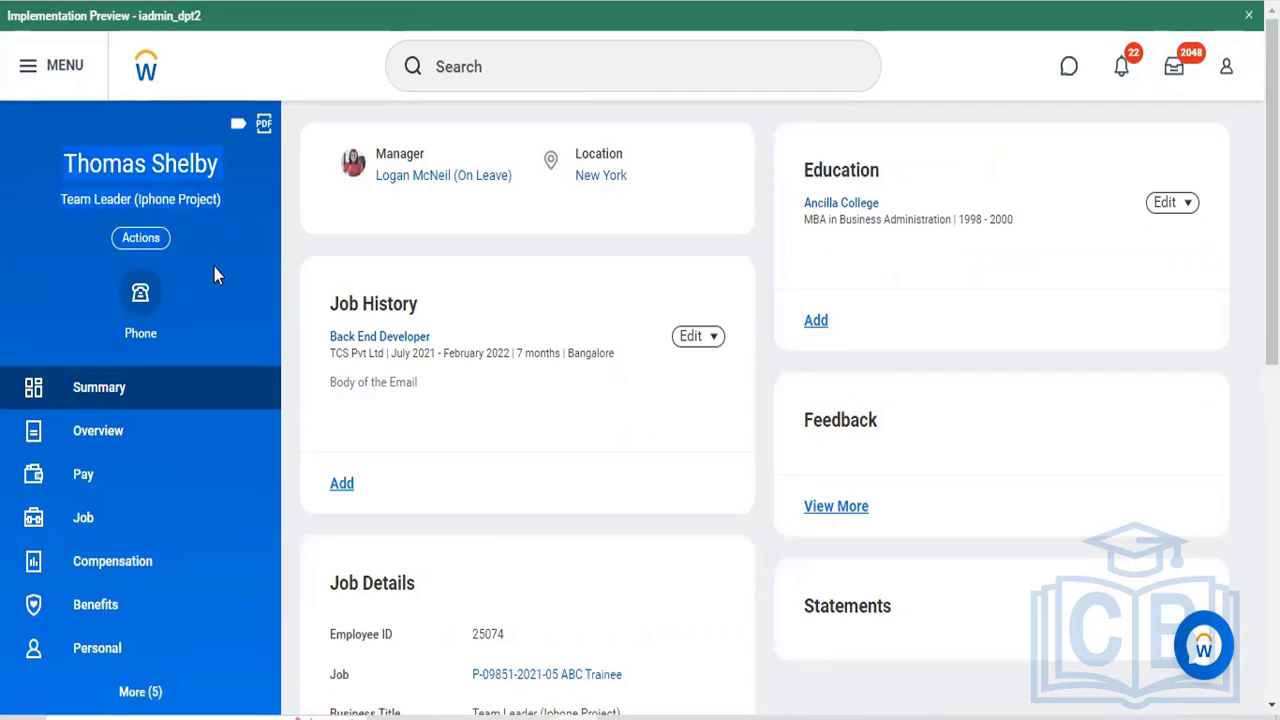
{"action": "left_click", "coordinate": [92, 199]}
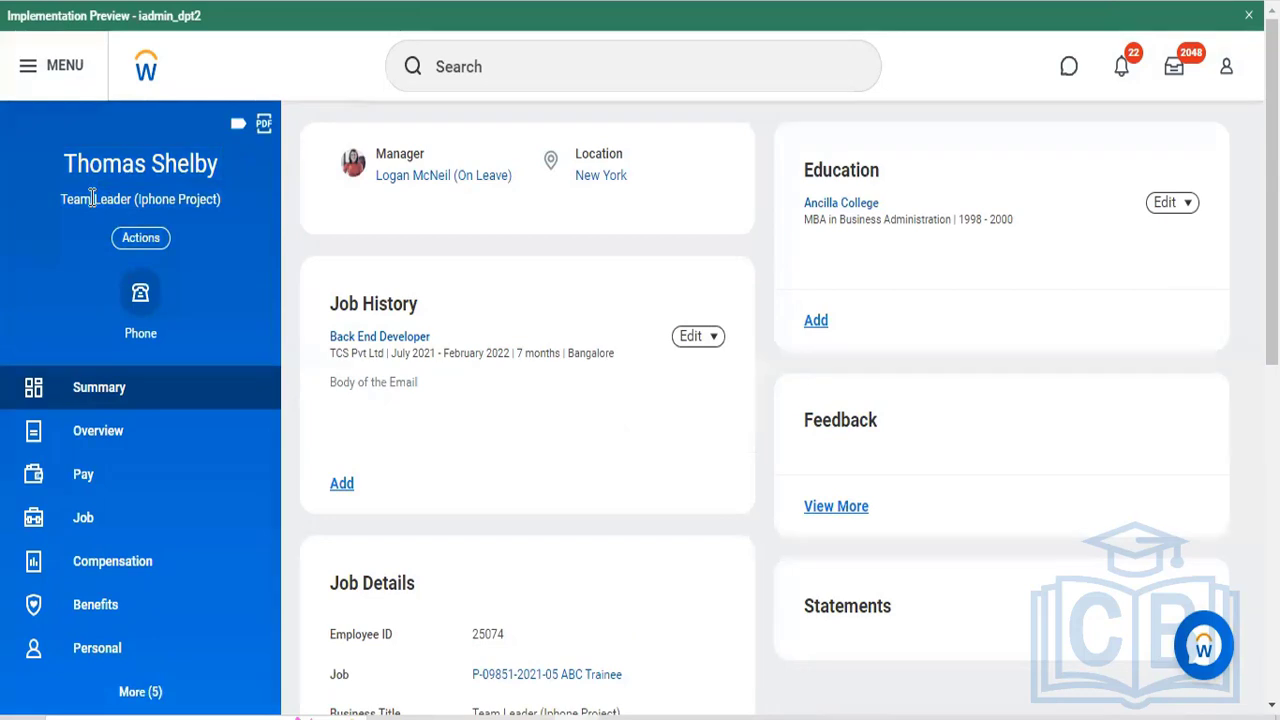
{"action": "left_click", "coordinate": [128, 251]}
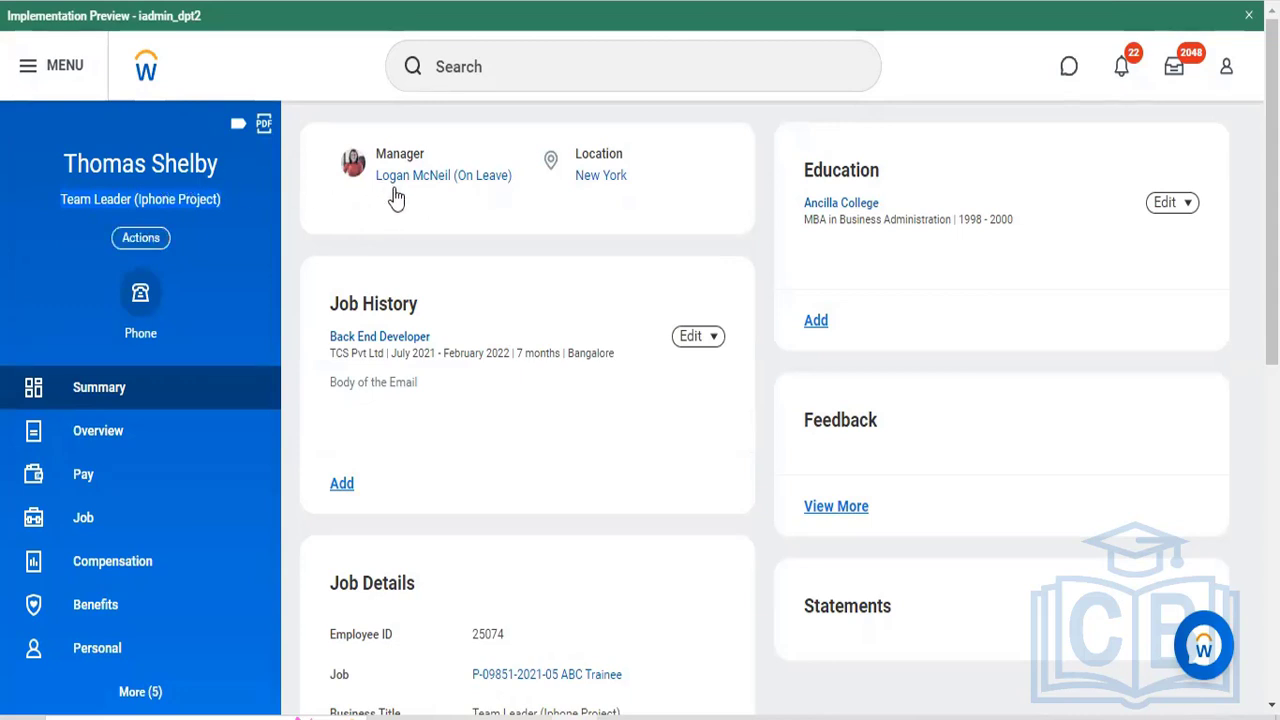
{"action": "left_click_drag", "start_coordinate": [378, 155], "coordinate": [536, 197]}
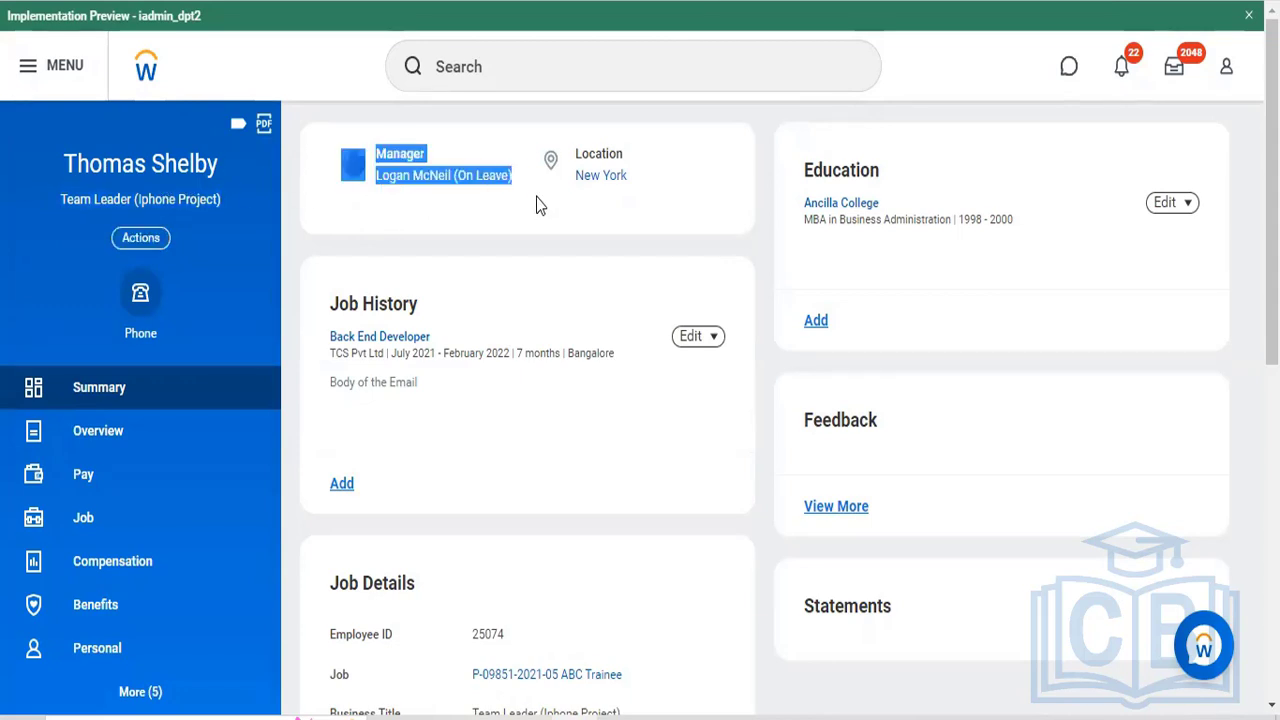
{"action": "mouse_move", "coordinate": [645, 198]}
{"action": "left_mouse_down"}
{"action": "mouse_move", "coordinate": [614, 191]}
{"action": "mouse_move", "coordinate": [634, 191]}
{"action": "left_mouse_up"}
{"action": "left_click_drag", "start_coordinate": [806, 172], "coordinate": [920, 303]}
{"action": "scroll", "coordinate": [920, 303], "scroll_direction": "down", "scroll_amount": 3}
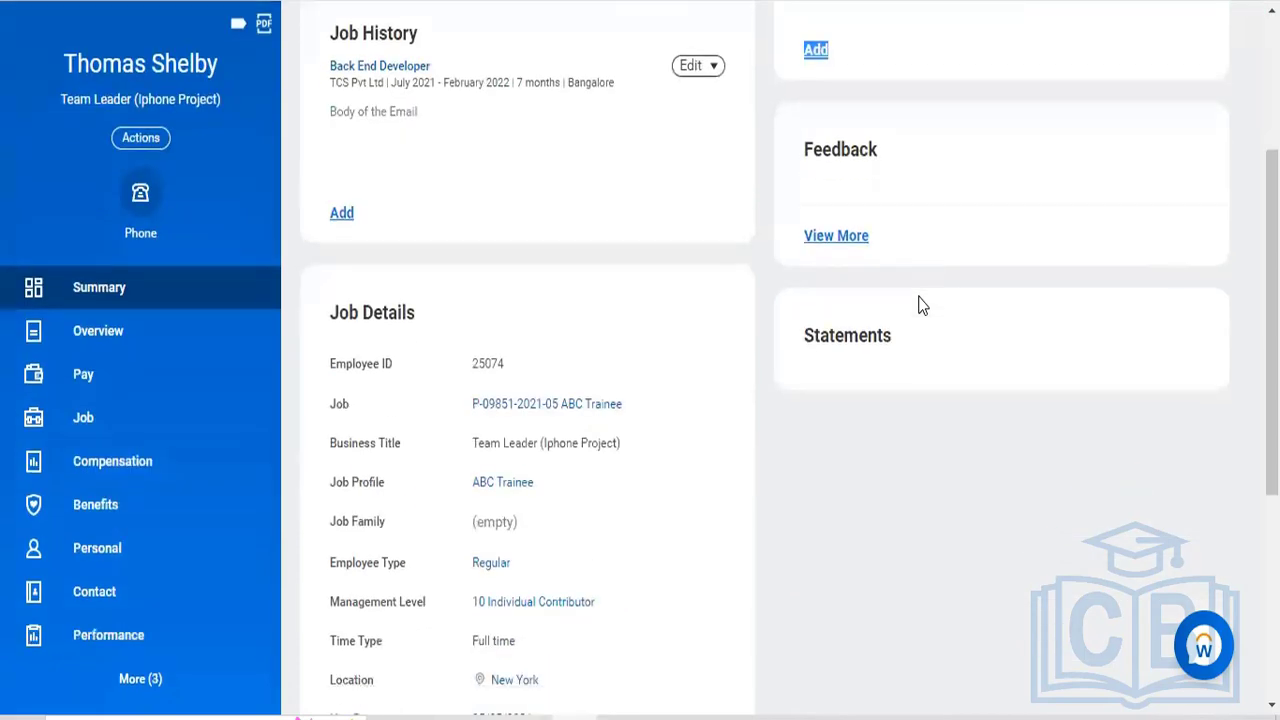
{"action": "left_click_drag", "start_coordinate": [804, 155], "coordinate": [893, 163]}
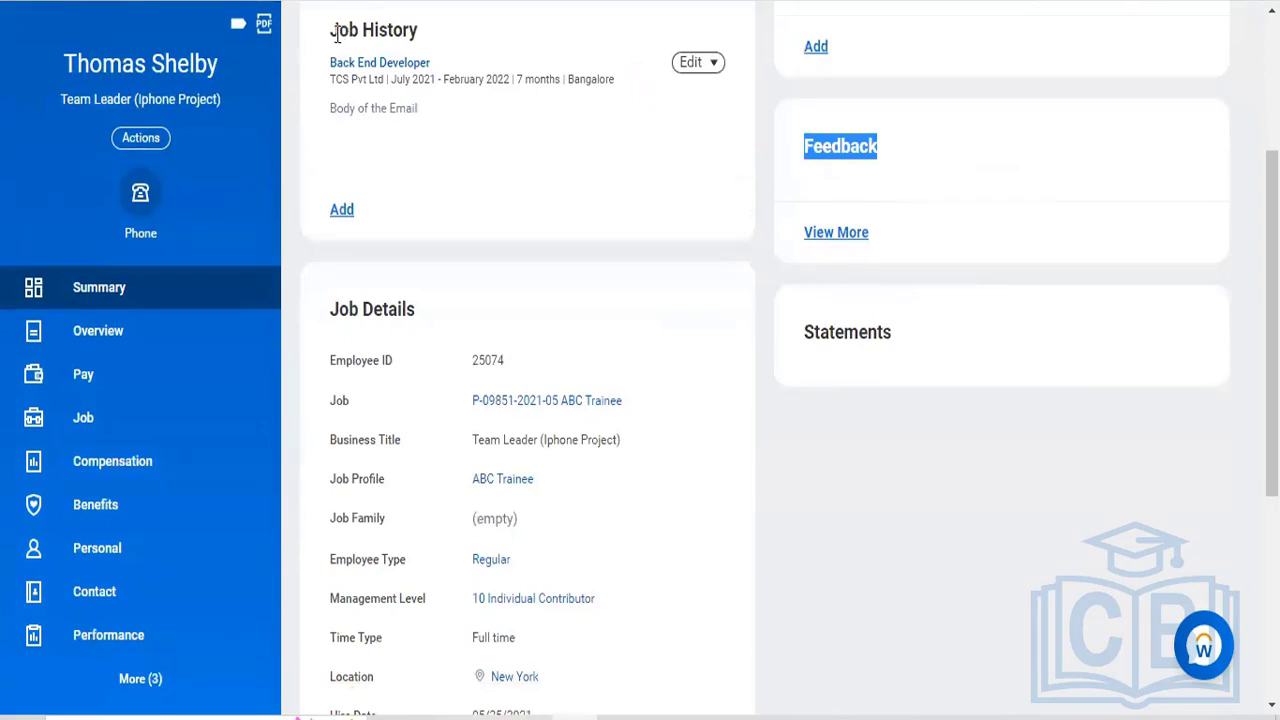
{"action": "left_click_drag", "start_coordinate": [333, 30], "coordinate": [450, 200]}
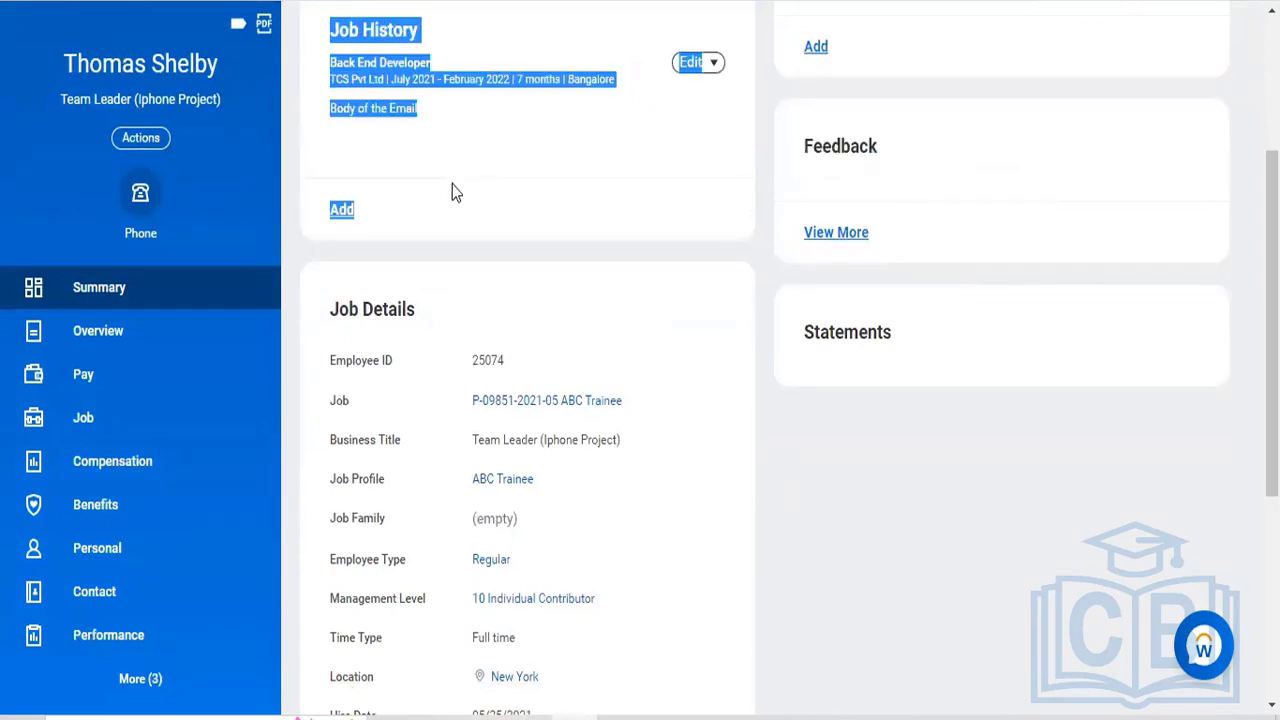
{"action": "scroll", "coordinate": [452, 193], "scroll_direction": "down", "scroll_amount": 3}
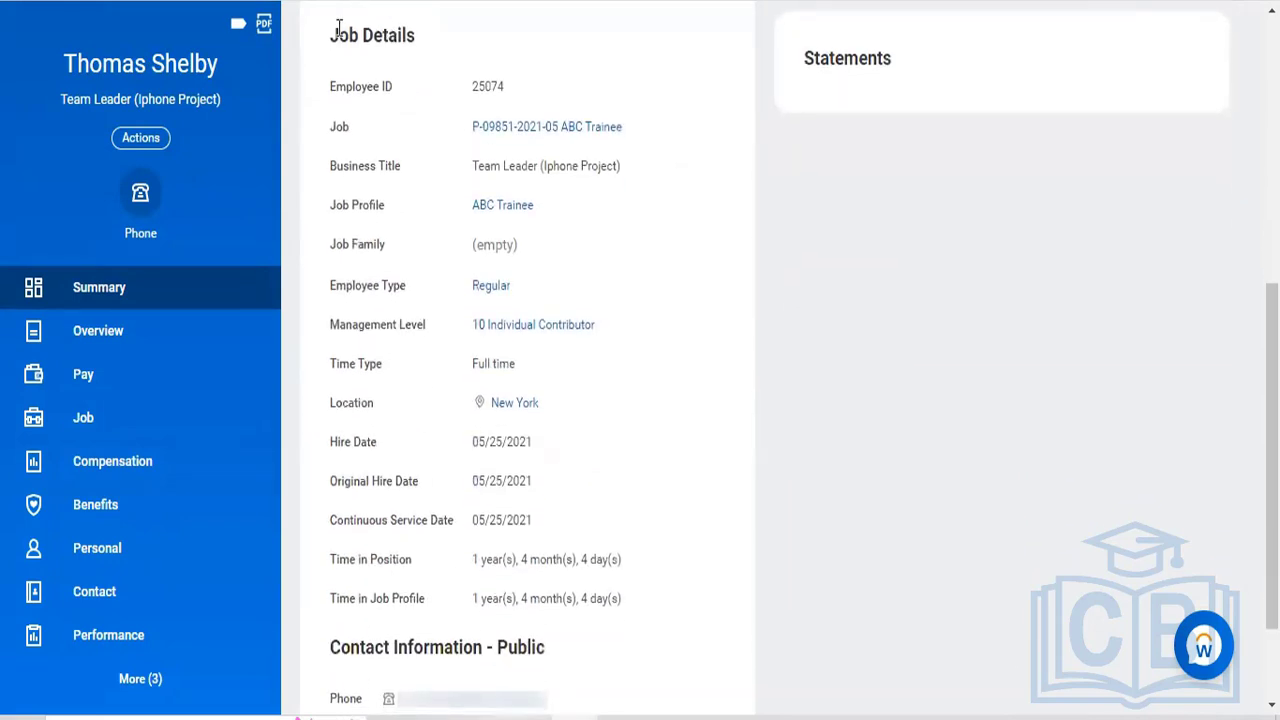
{"action": "left_click_drag", "start_coordinate": [333, 30], "coordinate": [563, 115]}
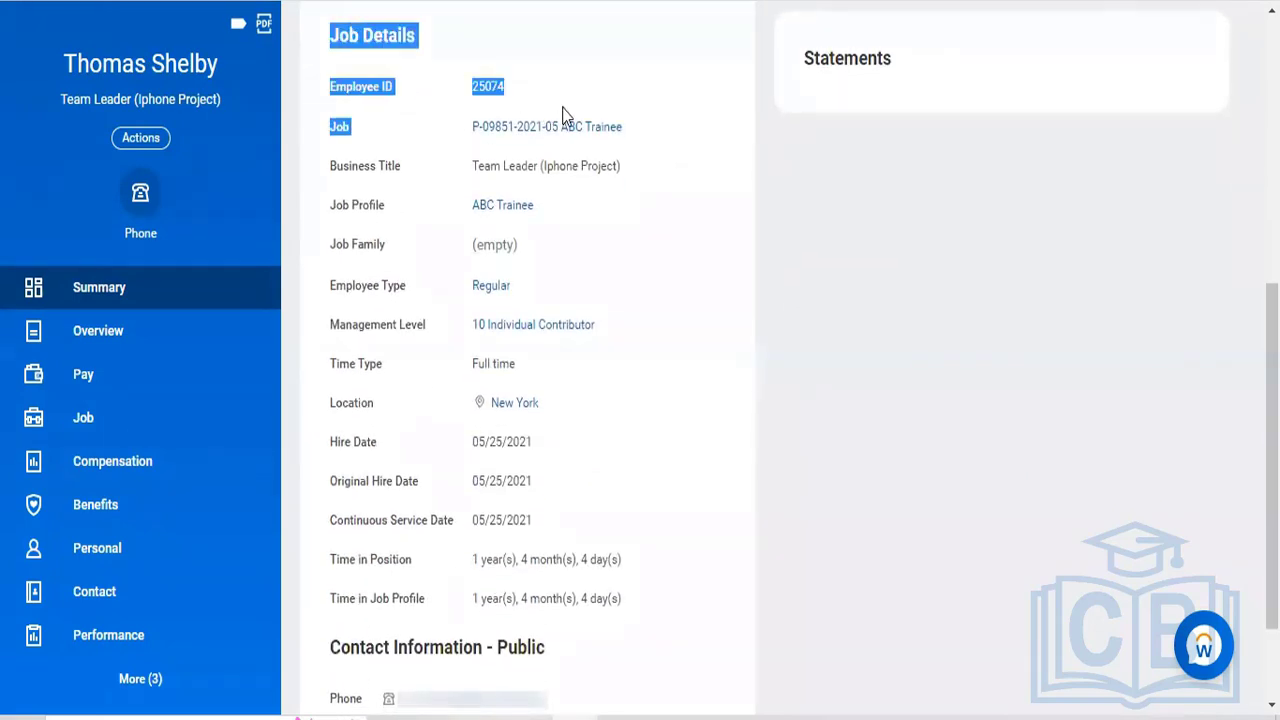
{"action": "double_click", "coordinate": [487, 86]}
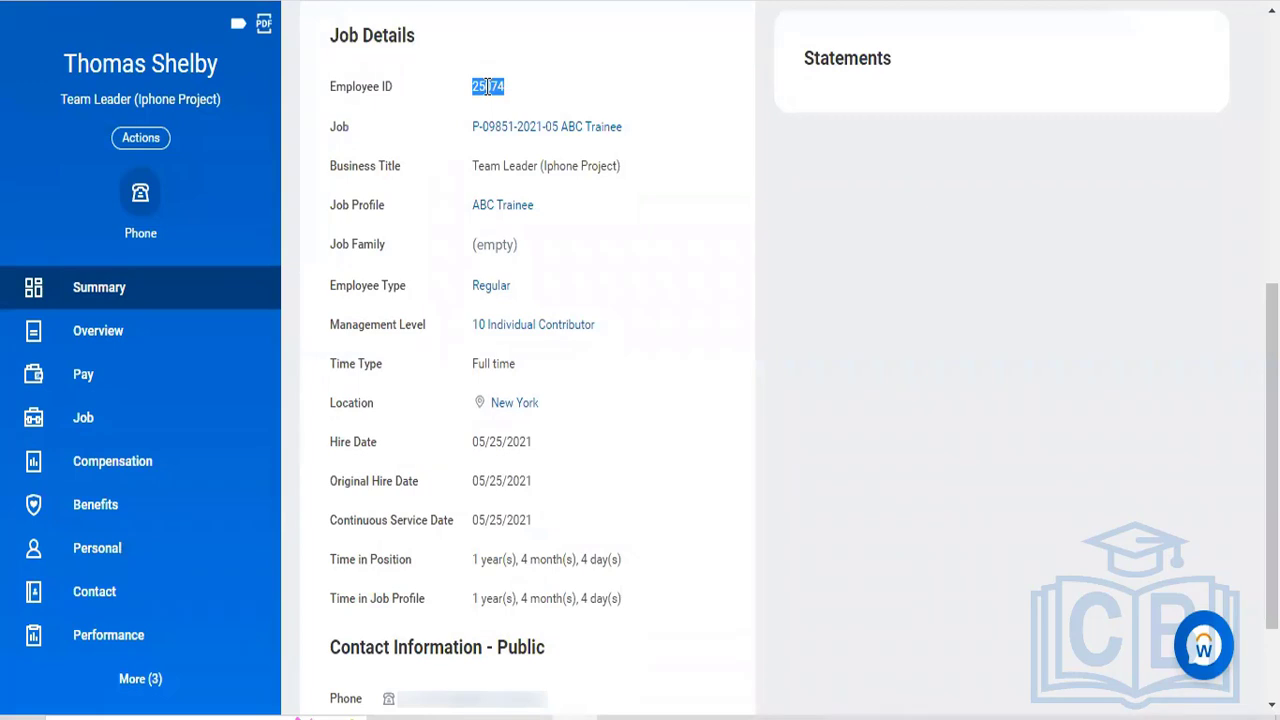
{"action": "left_click_drag", "start_coordinate": [326, 134], "coordinate": [572, 168]}
{"action": "left_click_drag", "start_coordinate": [672, 171], "coordinate": [694, 181]}
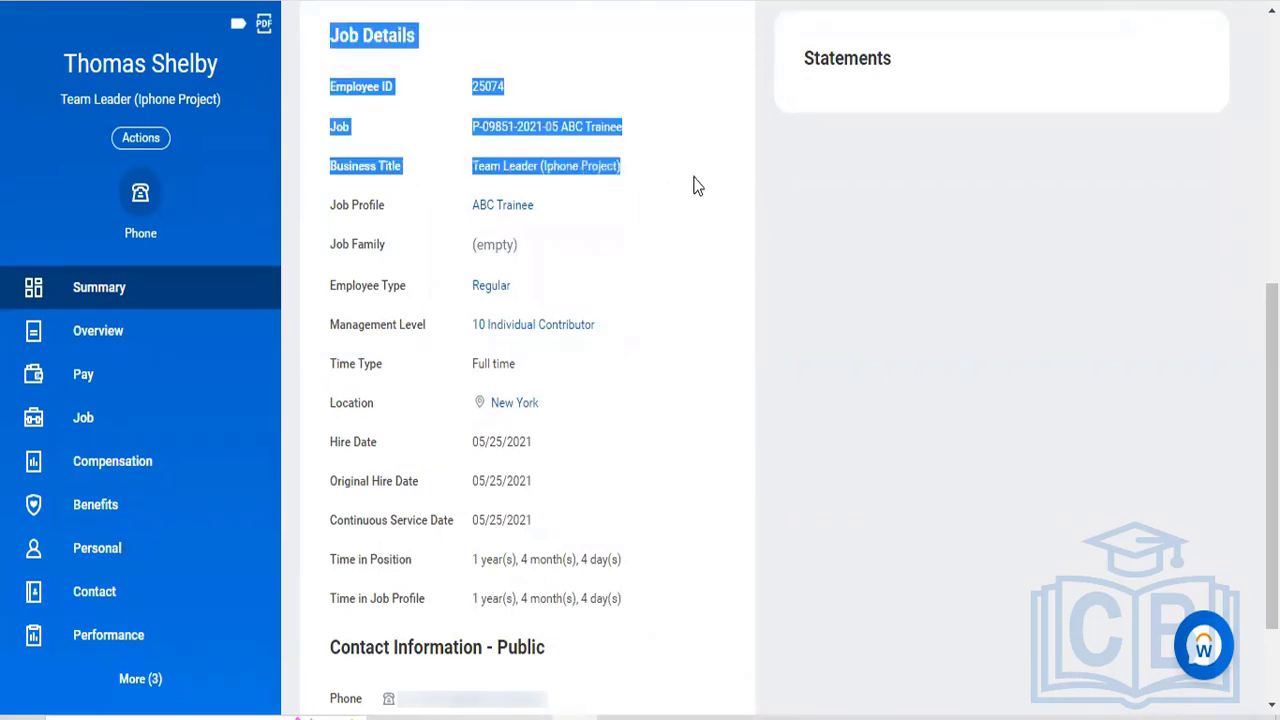
{"action": "left_click", "coordinate": [609, 200]}
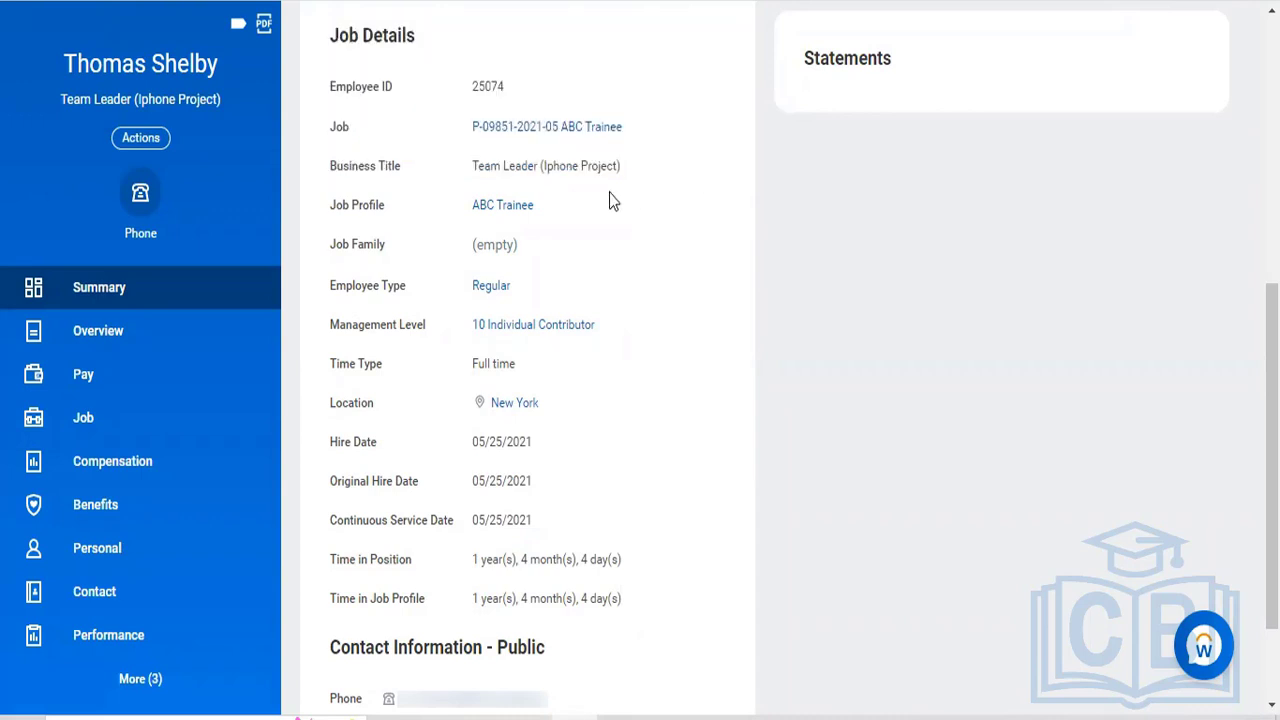
{"action": "scroll", "coordinate": [609, 200], "scroll_direction": "down", "scroll_amount": 3}
{"action": "left_click_drag", "start_coordinate": [337, 157], "coordinate": [519, 176]}
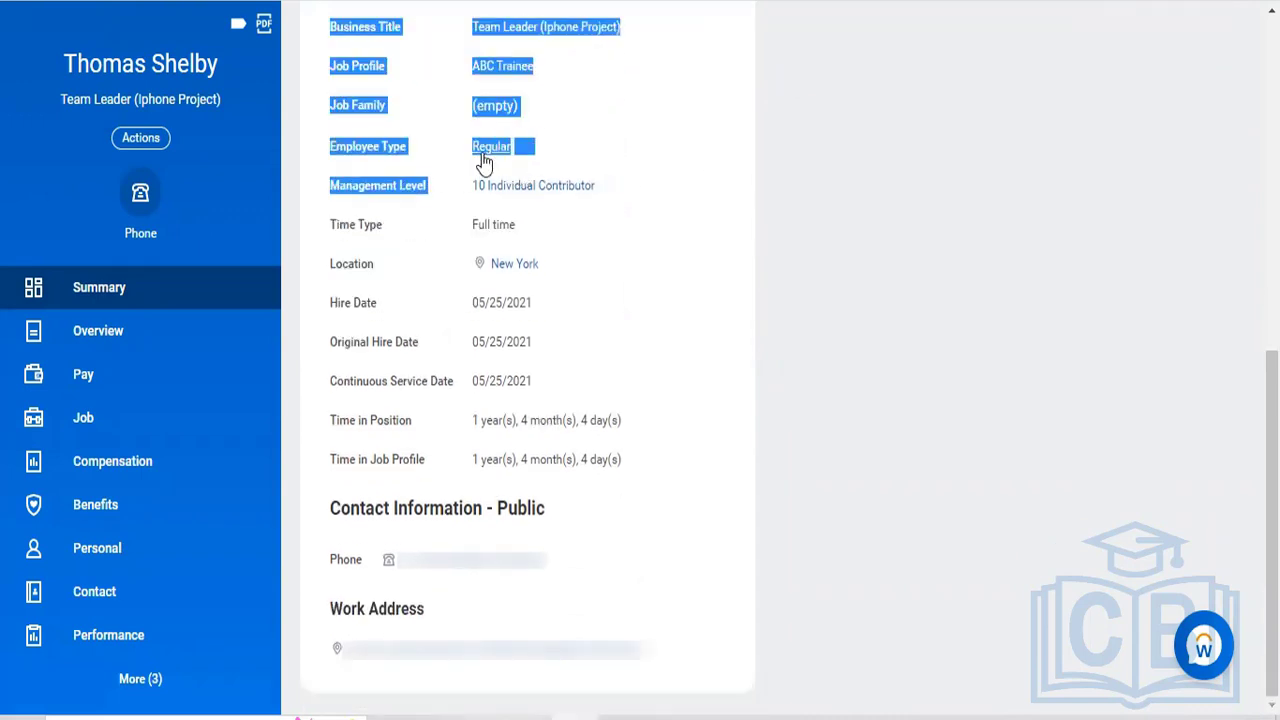
{"action": "left_click", "coordinate": [623, 191]}
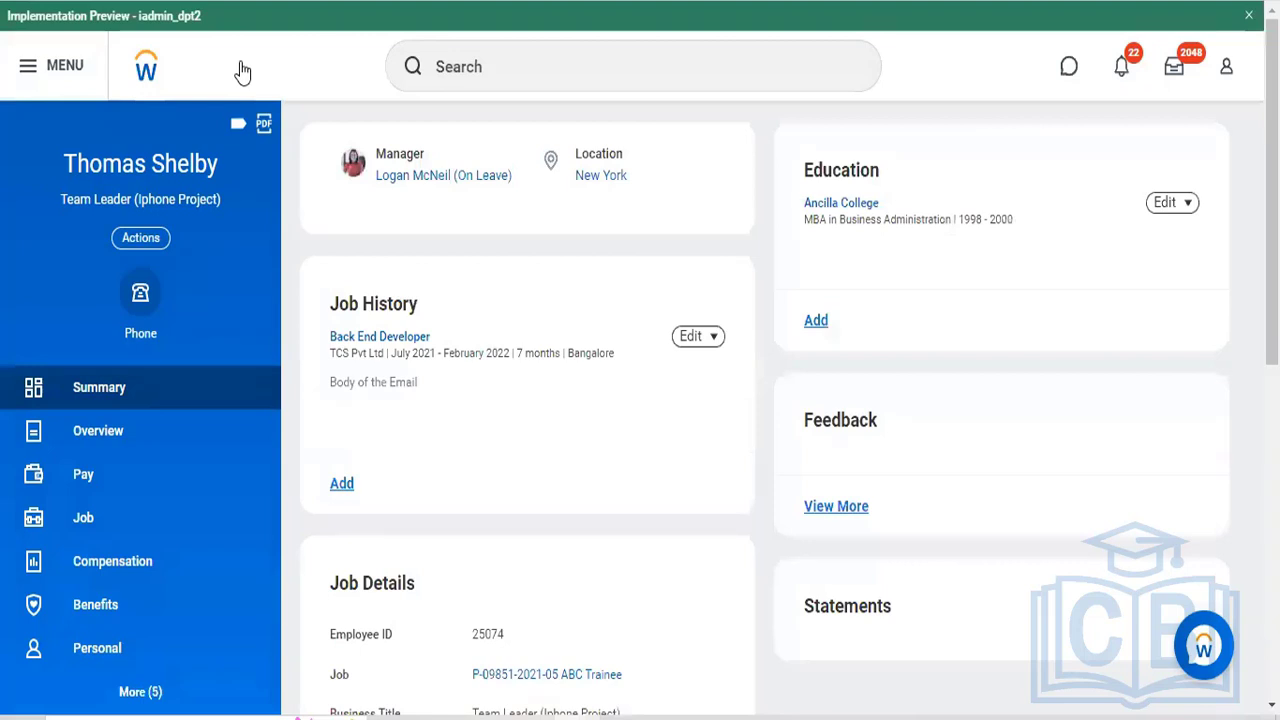
Step: Scroll to Job Details, highlight the rows and select the Hire Date value
{"action": "scroll", "coordinate": [416, 298], "scroll_direction": "down", "scroll_amount": 5}
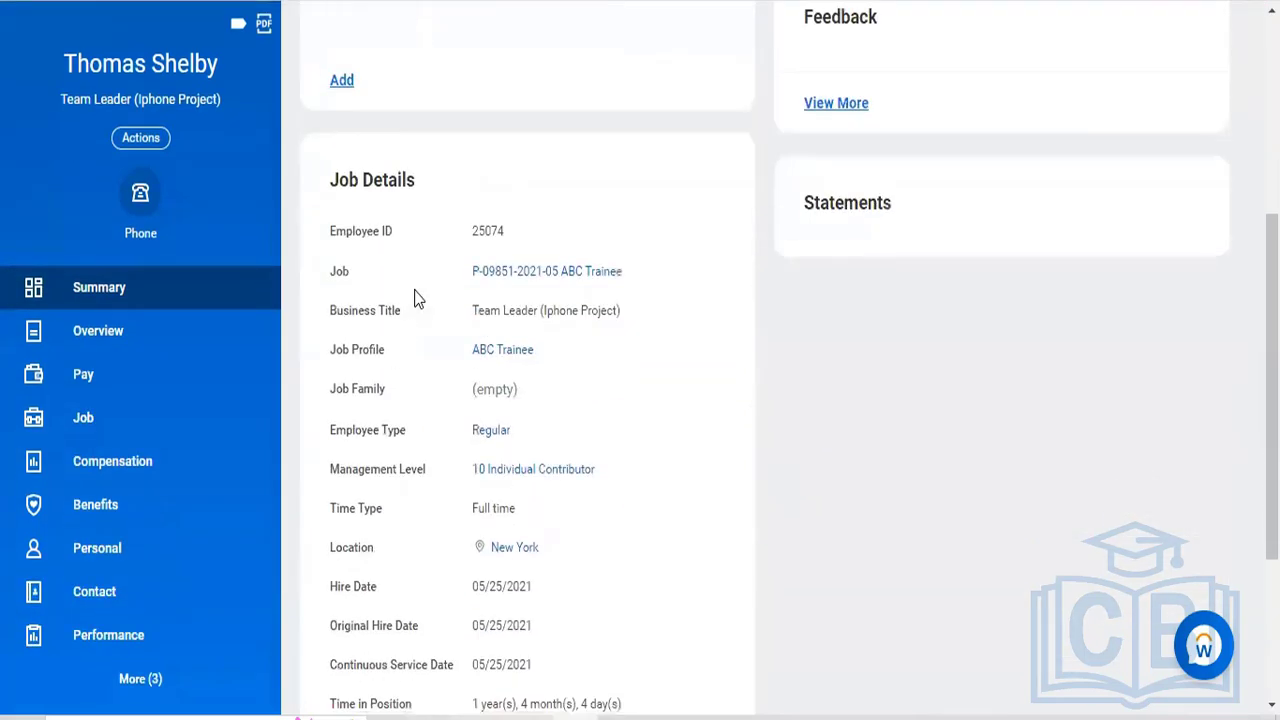
{"action": "scroll", "coordinate": [416, 298], "scroll_direction": "down", "scroll_amount": 2}
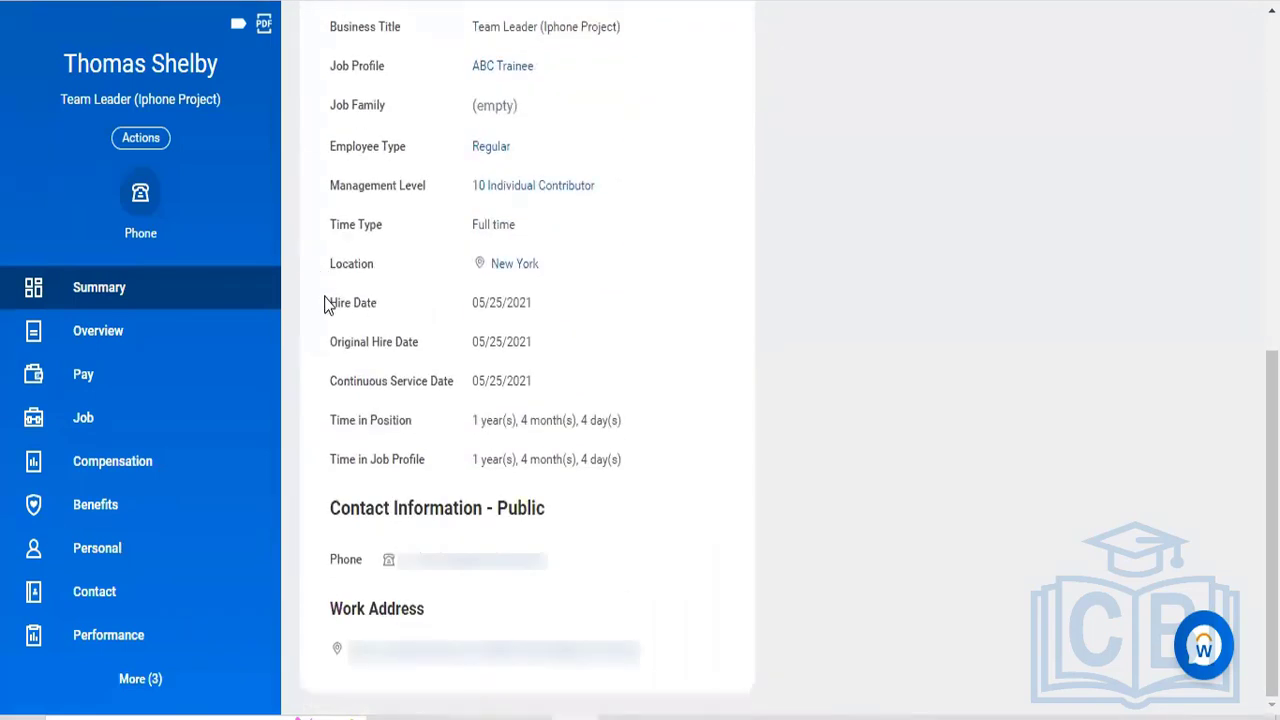
{"action": "left_click_drag", "start_coordinate": [324, 304], "coordinate": [596, 284]}
{"action": "left_click", "coordinate": [596, 284]}
{"action": "triple_click", "coordinate": [504, 302]}
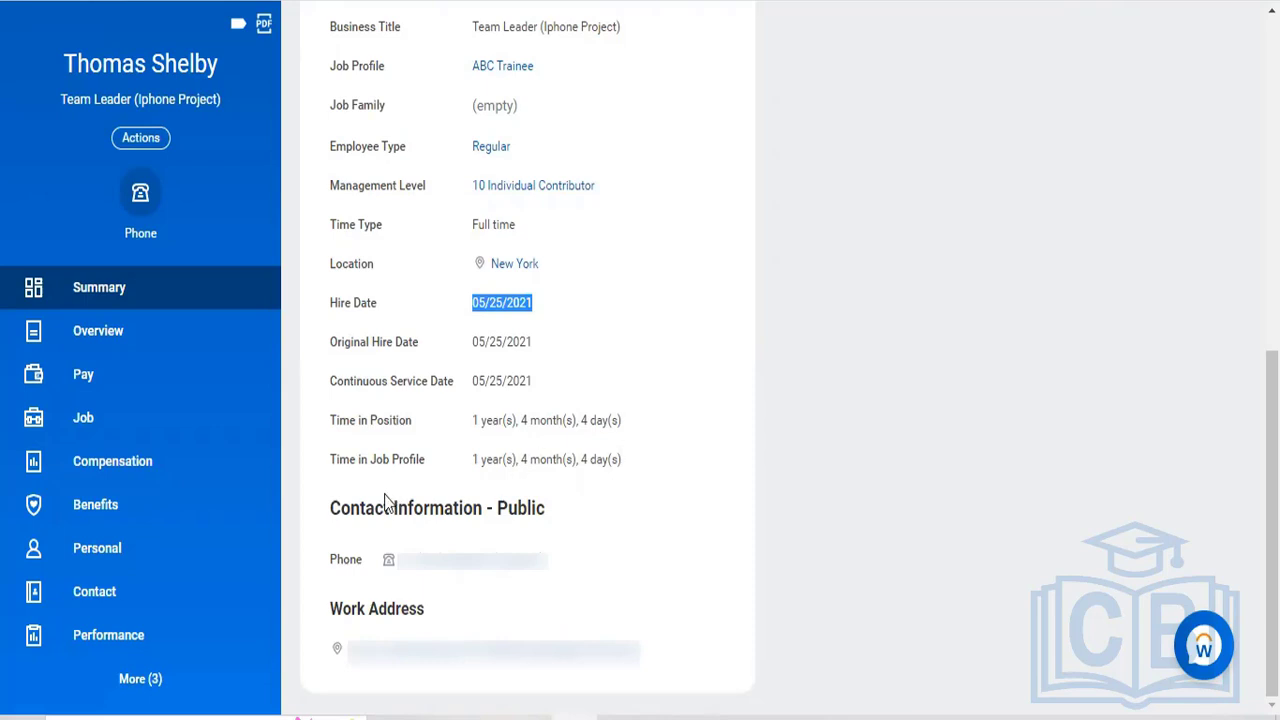
Step: Highlight the public contact information and work address, then go to the Overview section
{"action": "left_click_drag", "start_coordinate": [335, 503], "coordinate": [606, 574]}
{"action": "left_click_drag", "start_coordinate": [343, 609], "coordinate": [703, 689]}
{"action": "left_click", "coordinate": [703, 694]}
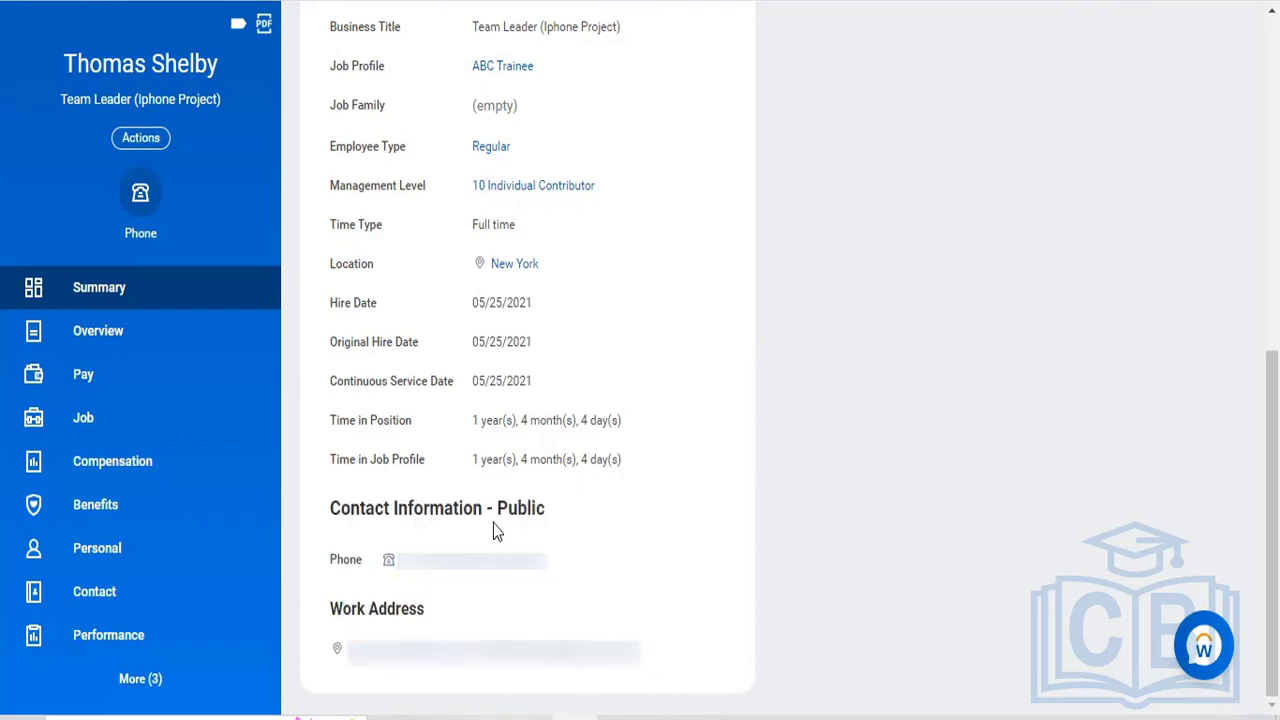
{"action": "left_click", "coordinate": [163, 333]}
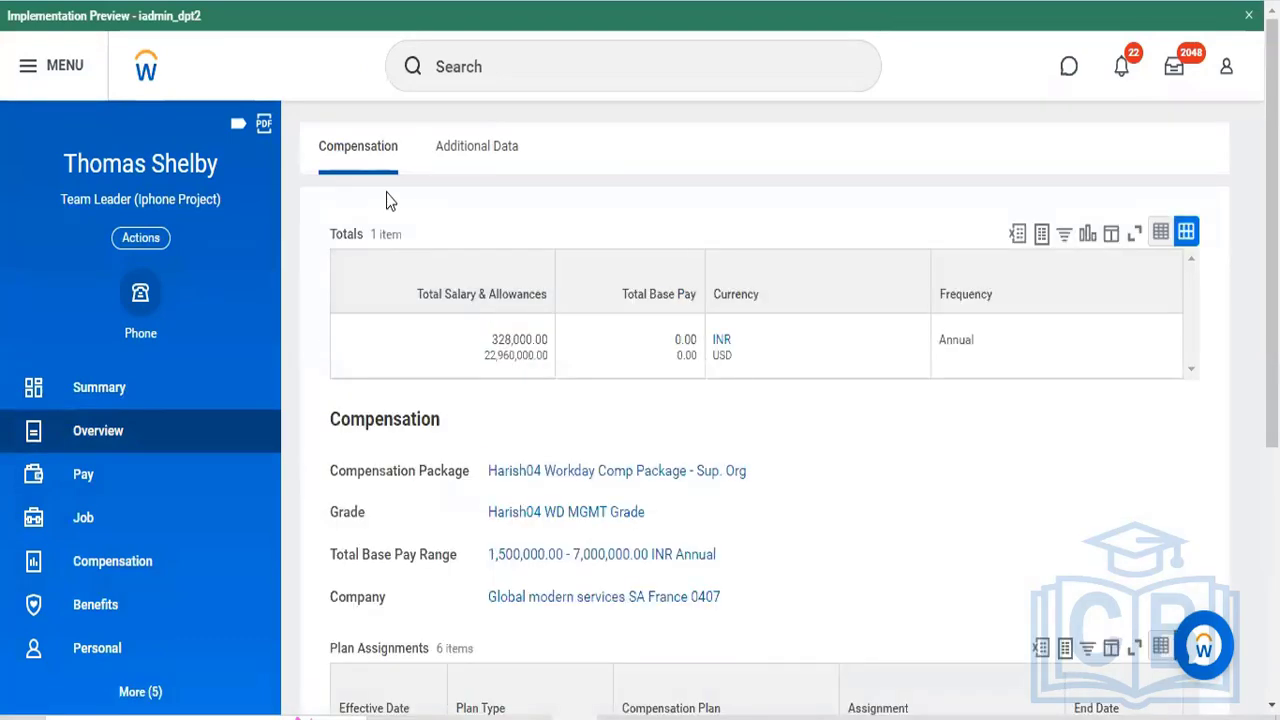
Step: Highlight the Compensation Package and compensation details, then scroll down to Plan Assignments
{"action": "scroll", "coordinate": [706, 398], "scroll_direction": "down", "scroll_amount": 2}
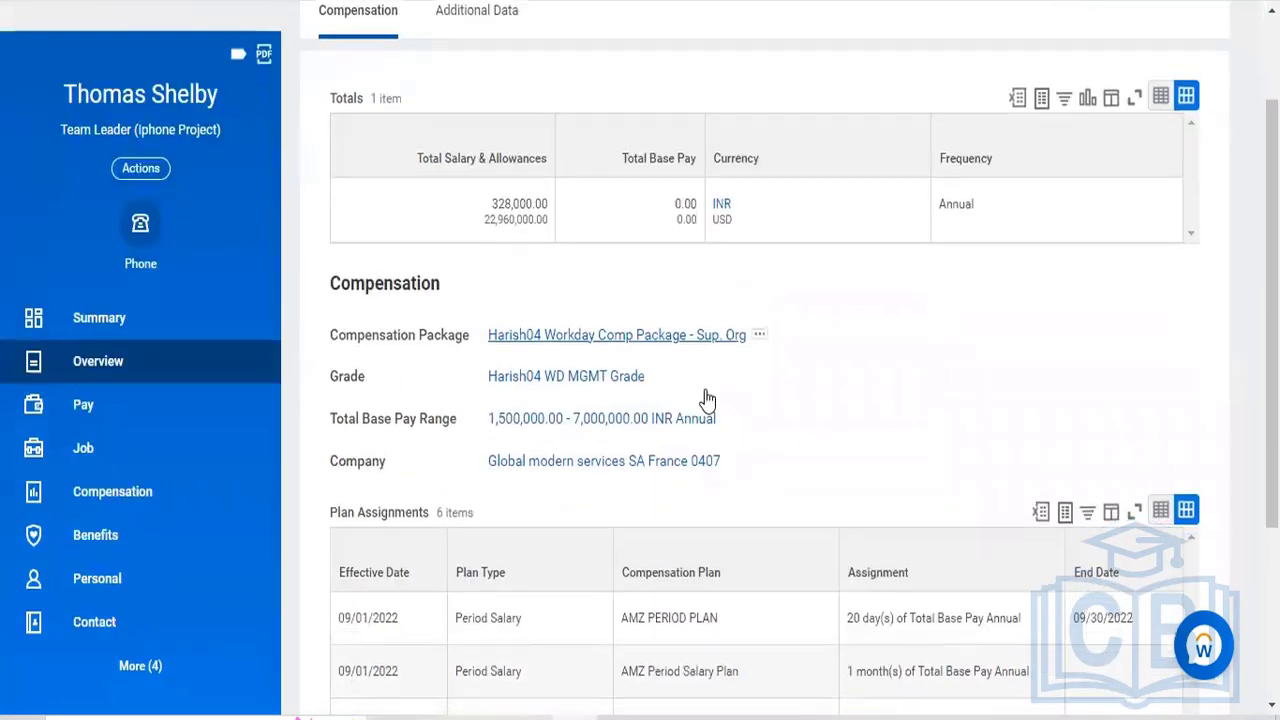
{"action": "scroll", "coordinate": [706, 400], "scroll_direction": "down", "scroll_amount": 1}
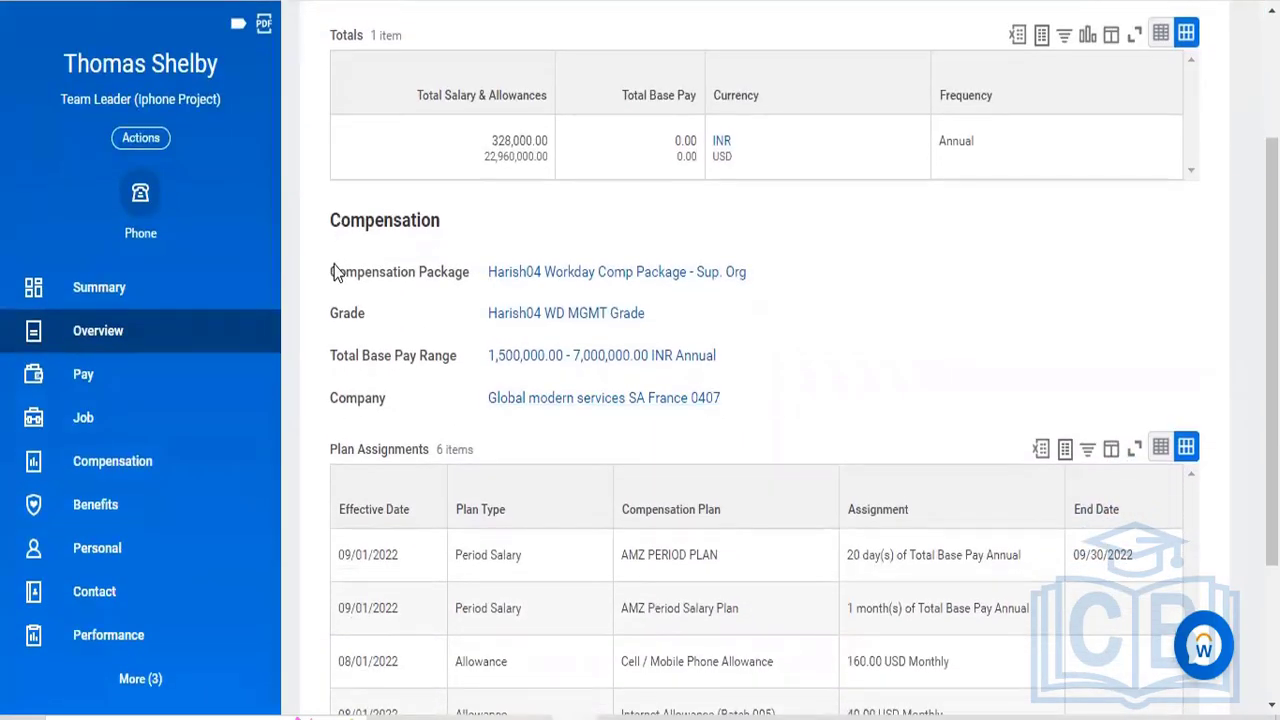
{"action": "left_click_drag", "start_coordinate": [329, 273], "coordinate": [597, 274]}
{"action": "left_click_drag", "start_coordinate": [775, 350], "coordinate": [835, 437]}
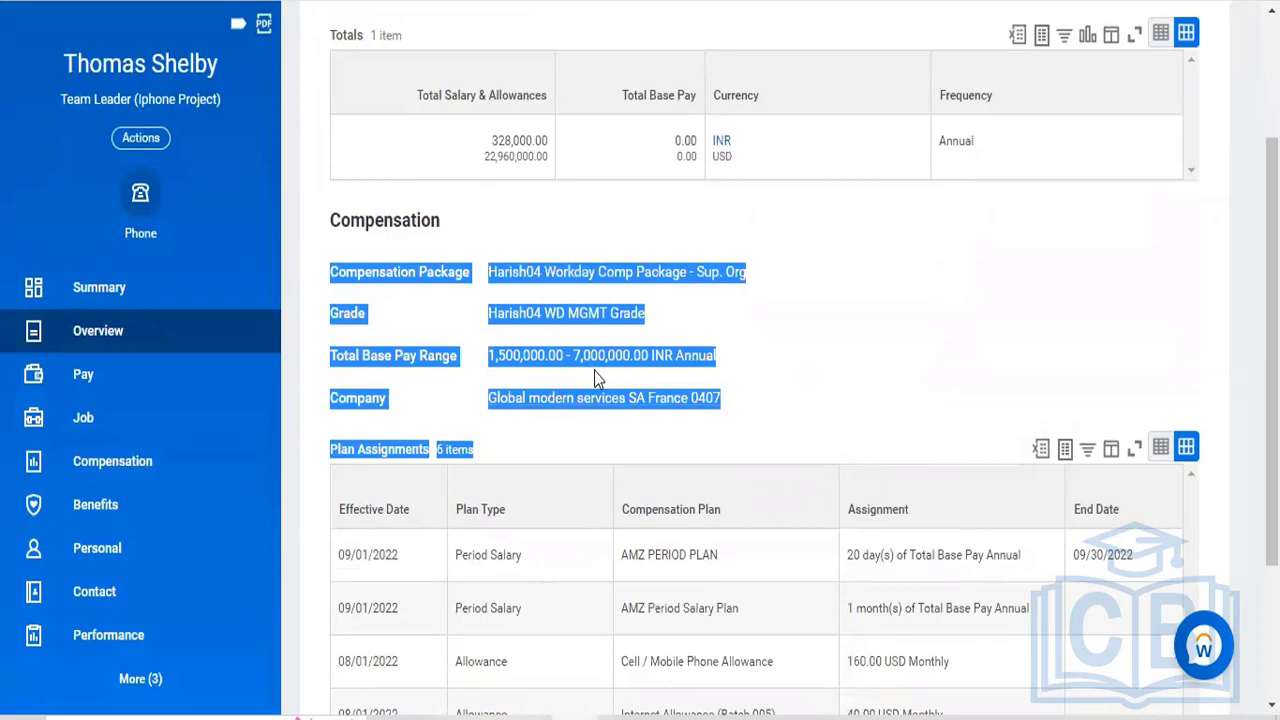
{"action": "left_click", "coordinate": [838, 411]}
{"action": "scroll", "coordinate": [838, 411], "scroll_direction": "down", "scroll_amount": 2}
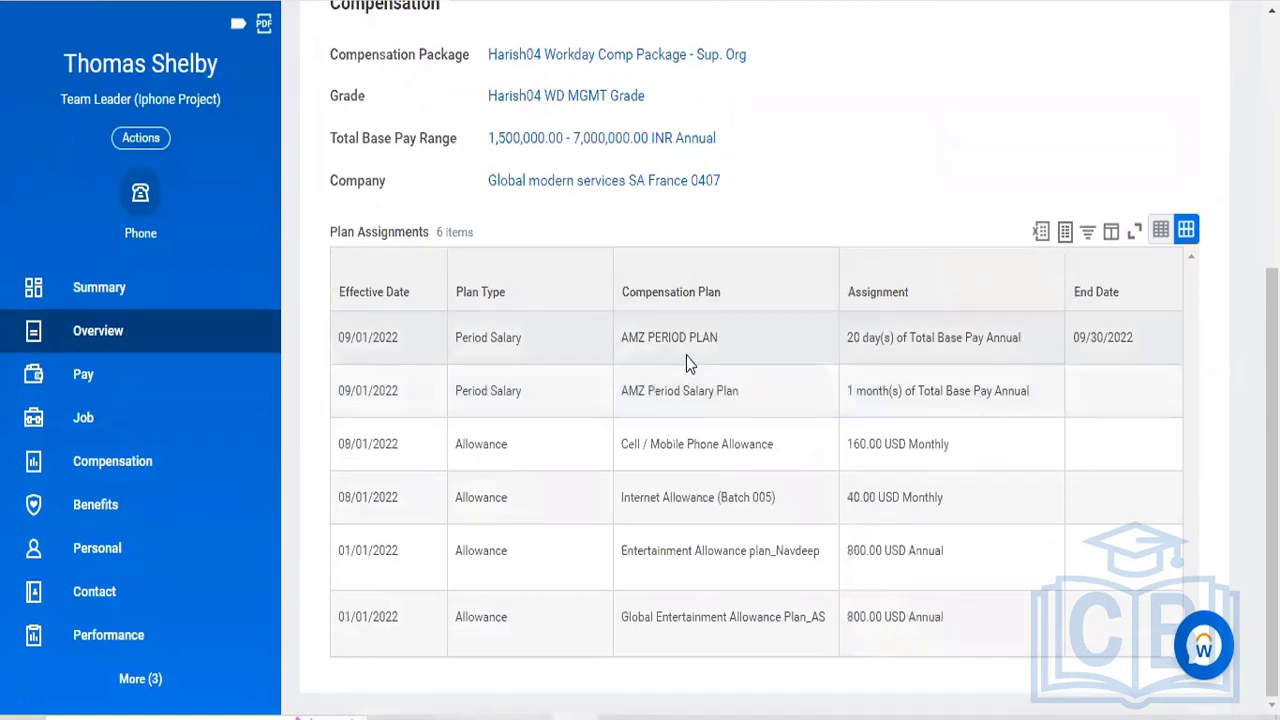
{"action": "left_click_drag", "start_coordinate": [318, 195], "coordinate": [765, 215]}
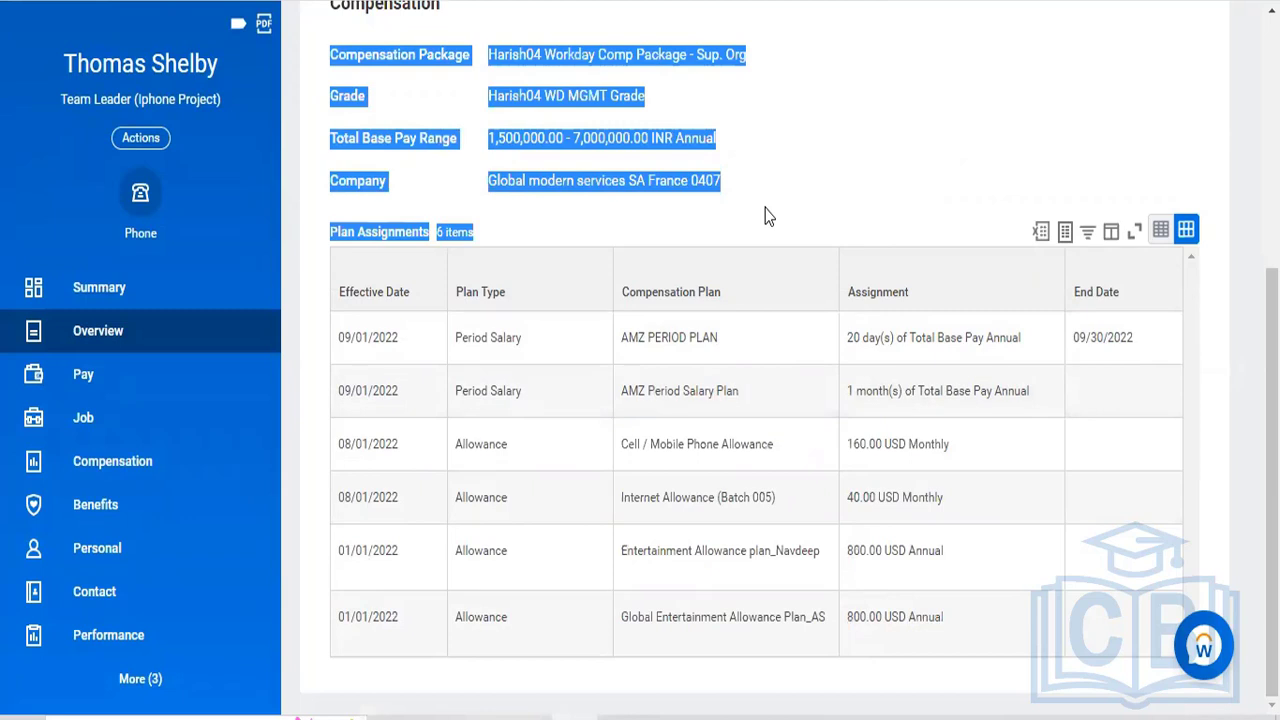
{"action": "left_click", "coordinate": [765, 210]}
{"action": "mouse_move", "coordinate": [694, 189]}
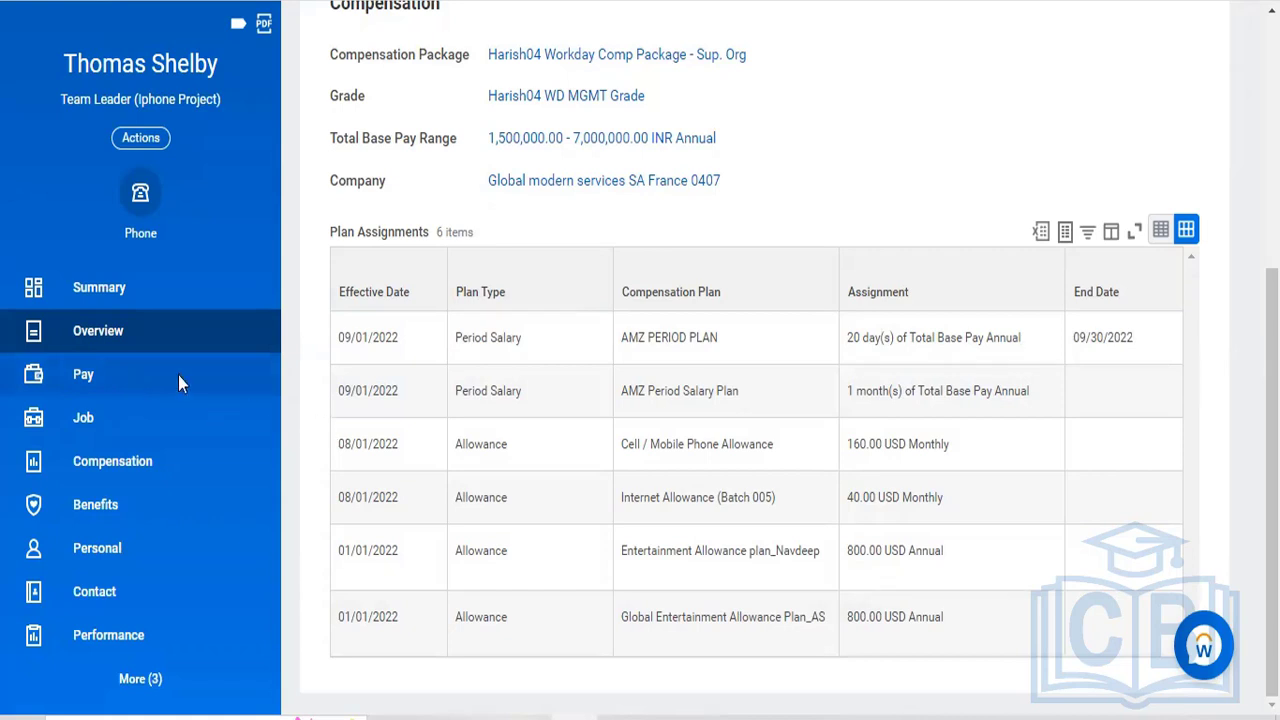
{"action": "left_click", "coordinate": [138, 371]}
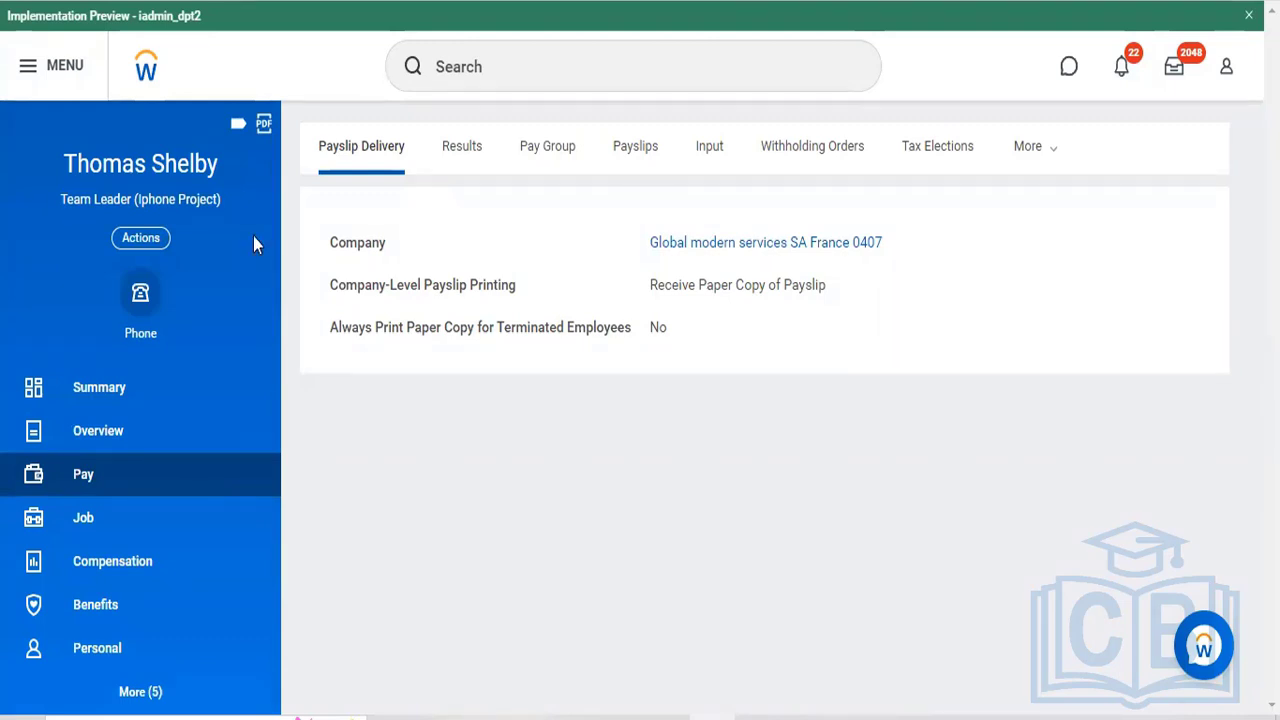
Step: Show Payslips and select the Global modern services SA France 0407 printing row
{"action": "left_click", "coordinate": [645, 151]}
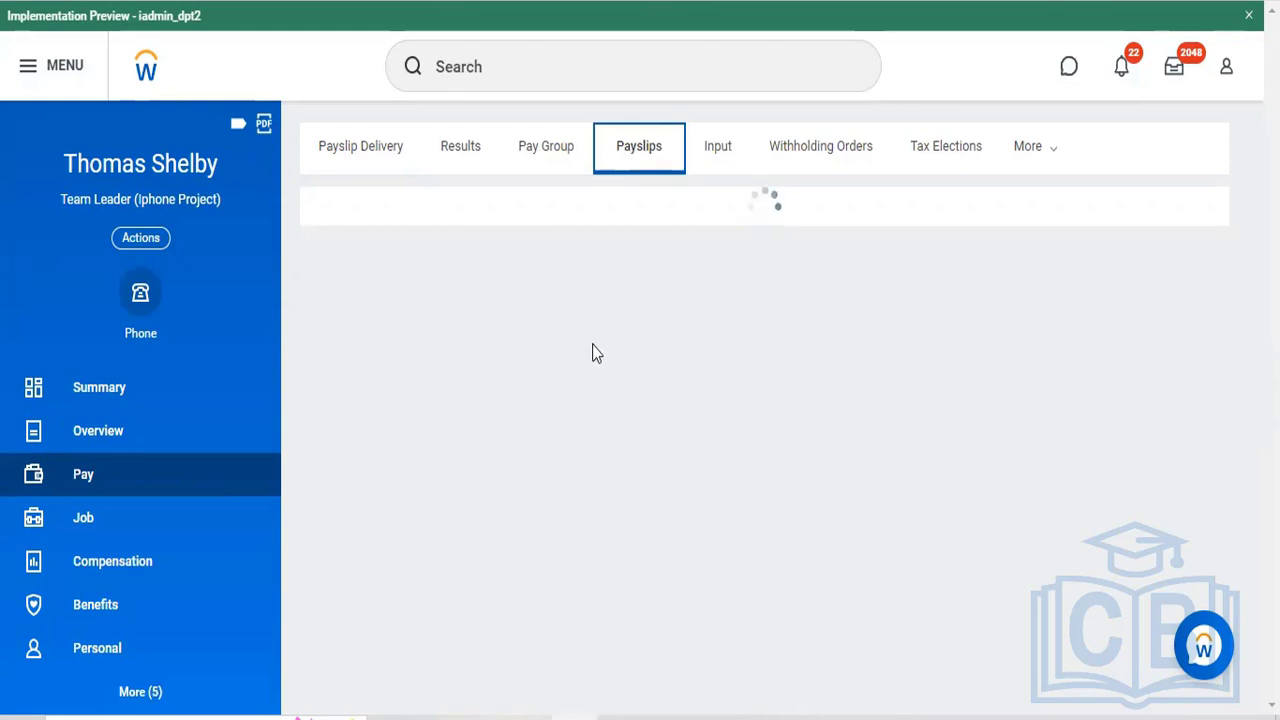
{"action": "mouse_move", "coordinate": [566, 345]}
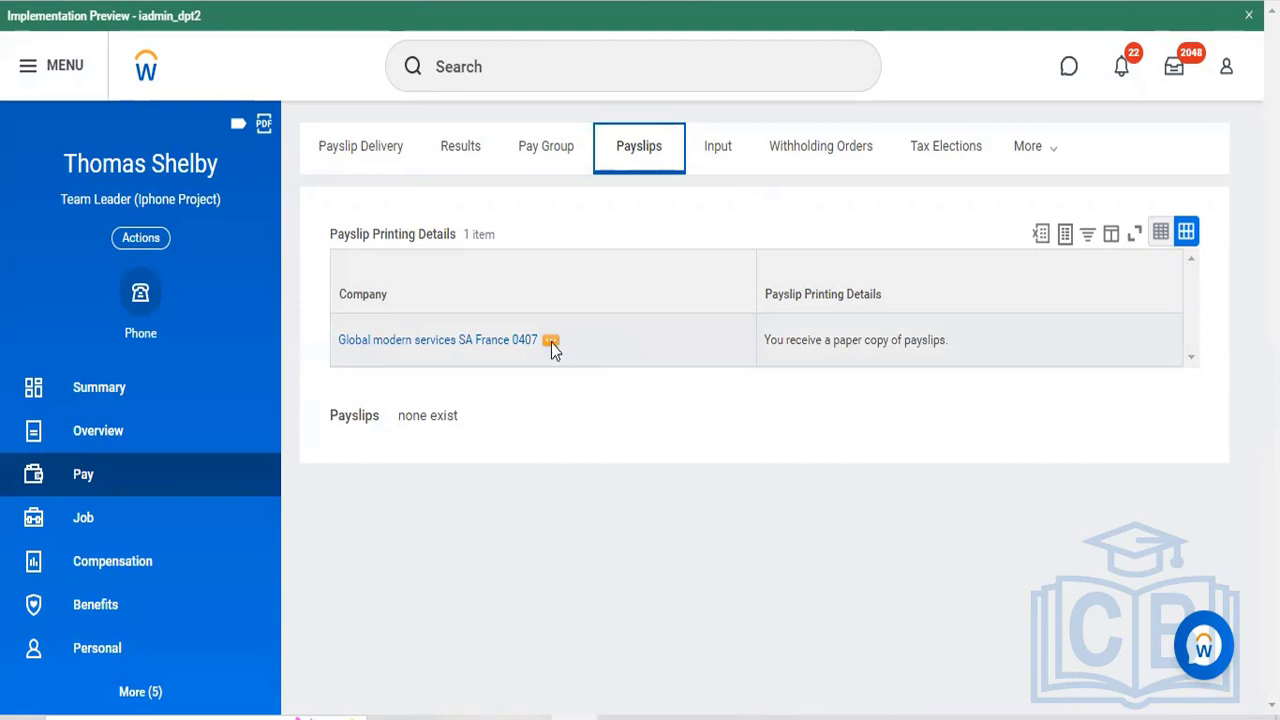
{"action": "left_click", "coordinate": [551, 342]}
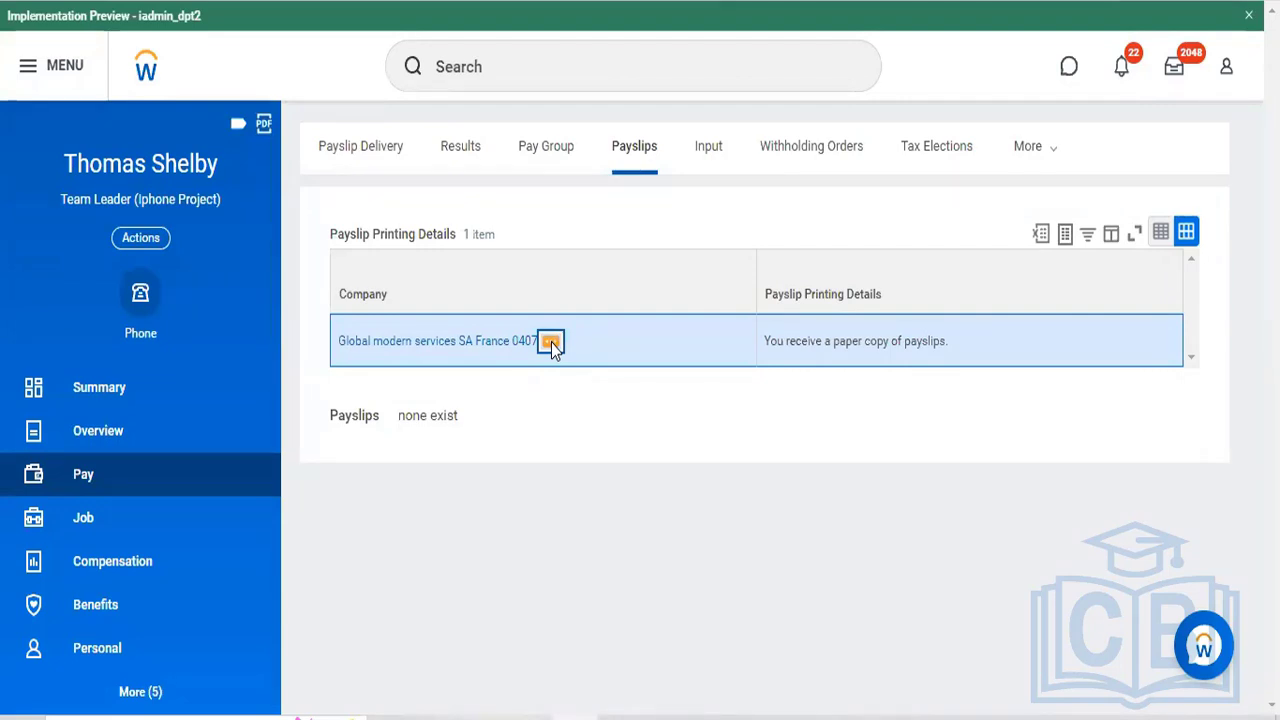
Step: Export the Global modern services SA France 0407 organization details to Excel and download them
{"action": "left_click", "coordinate": [551, 342]}
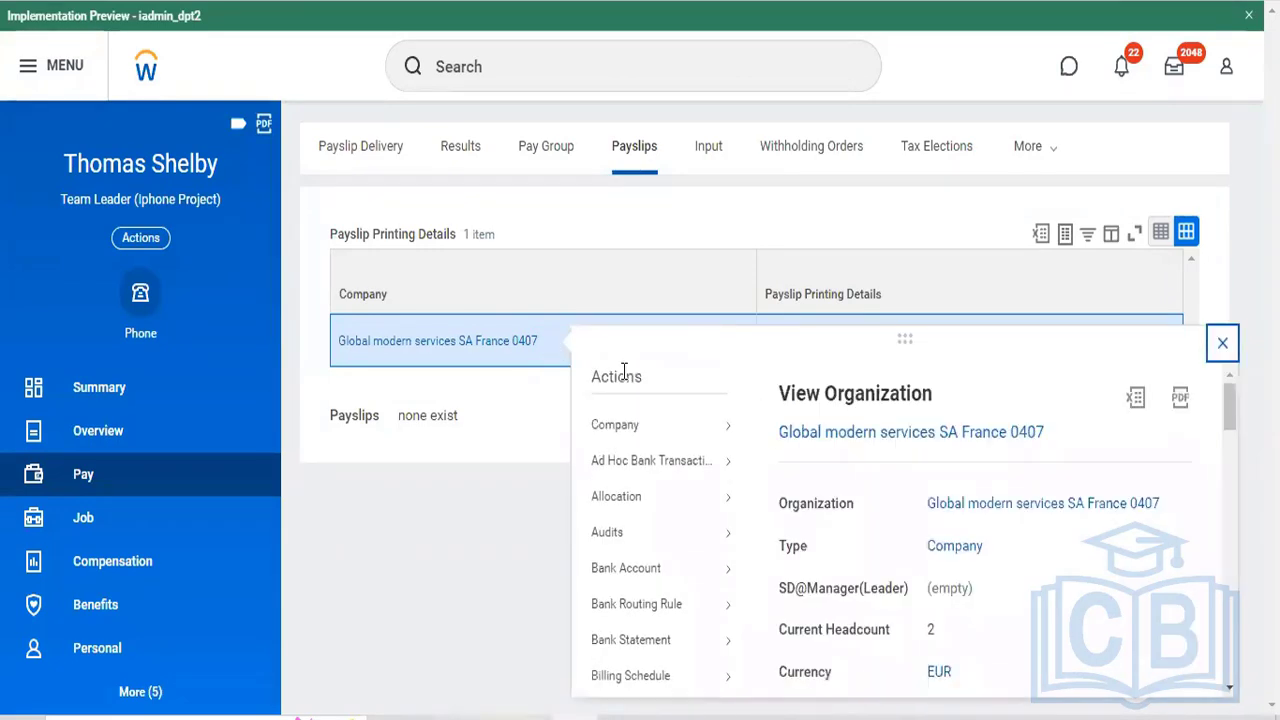
{"action": "double_click", "coordinate": [669, 386]}
{"action": "left_click", "coordinate": [1140, 398]}
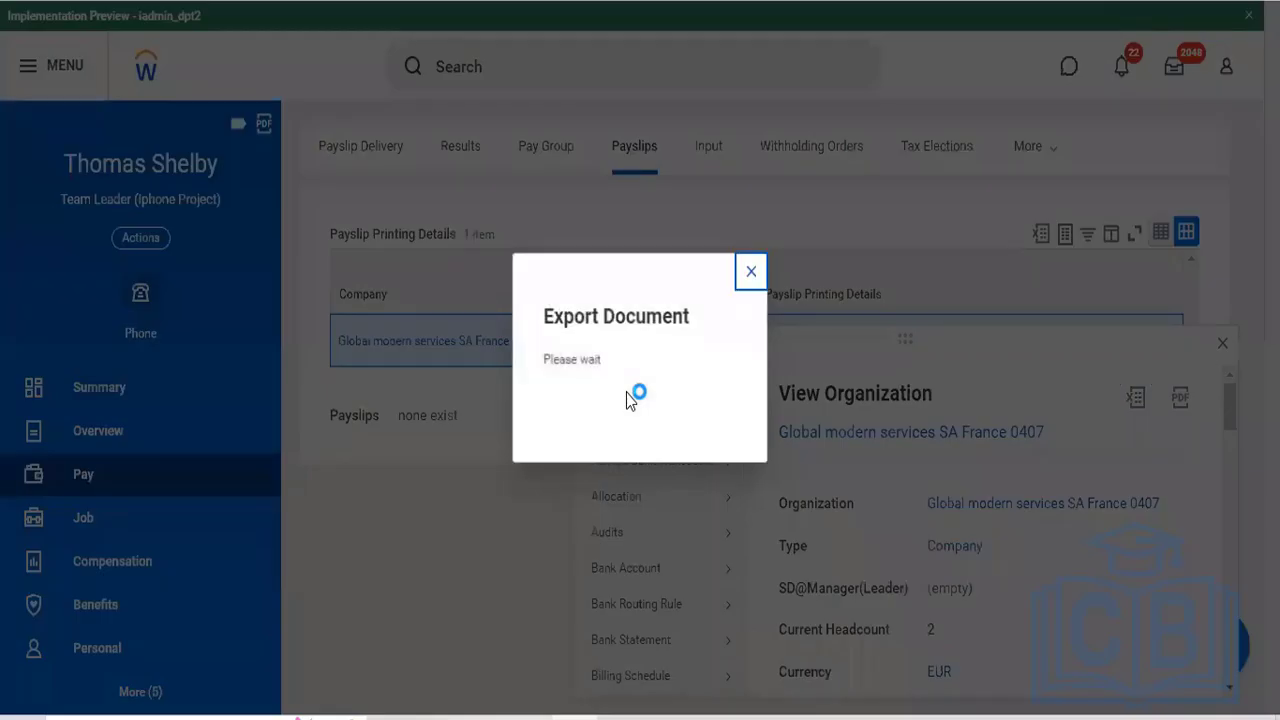
{"action": "left_click", "coordinate": [636, 405]}
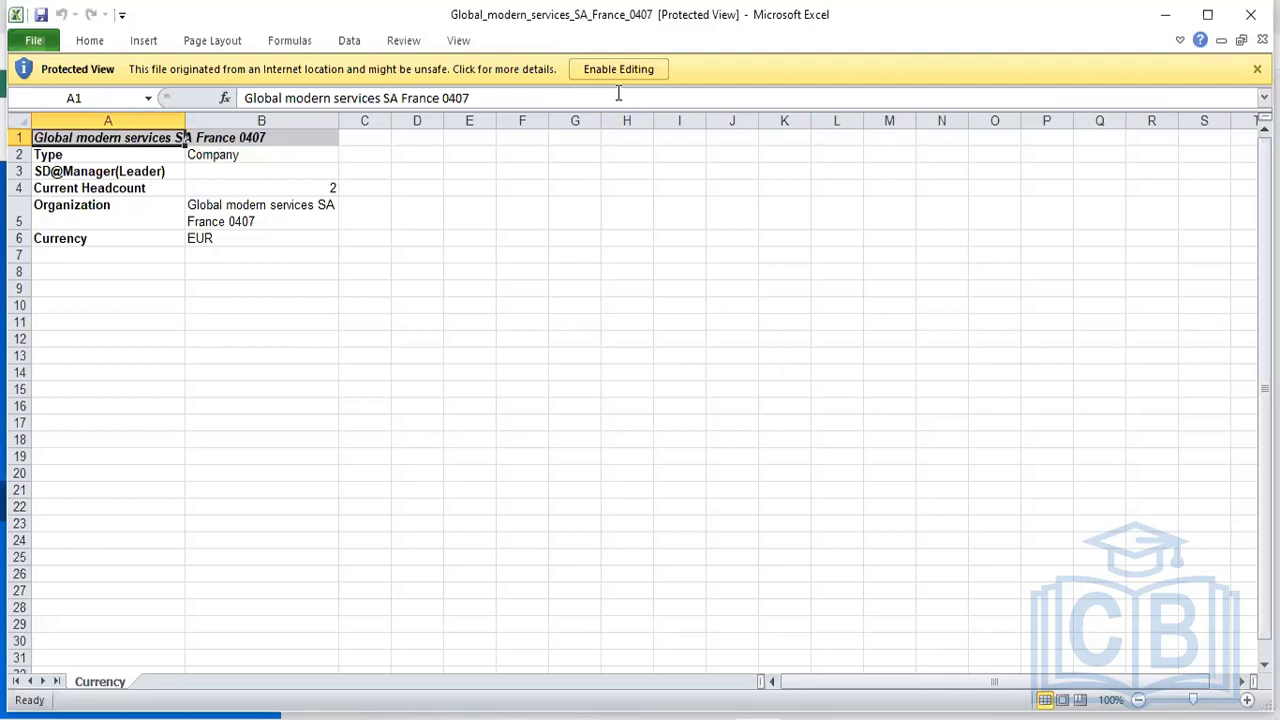
Step: Close the exported organization workbook in Excel to return to Workday's Payslips page
{"action": "left_click", "coordinate": [364, 212]}
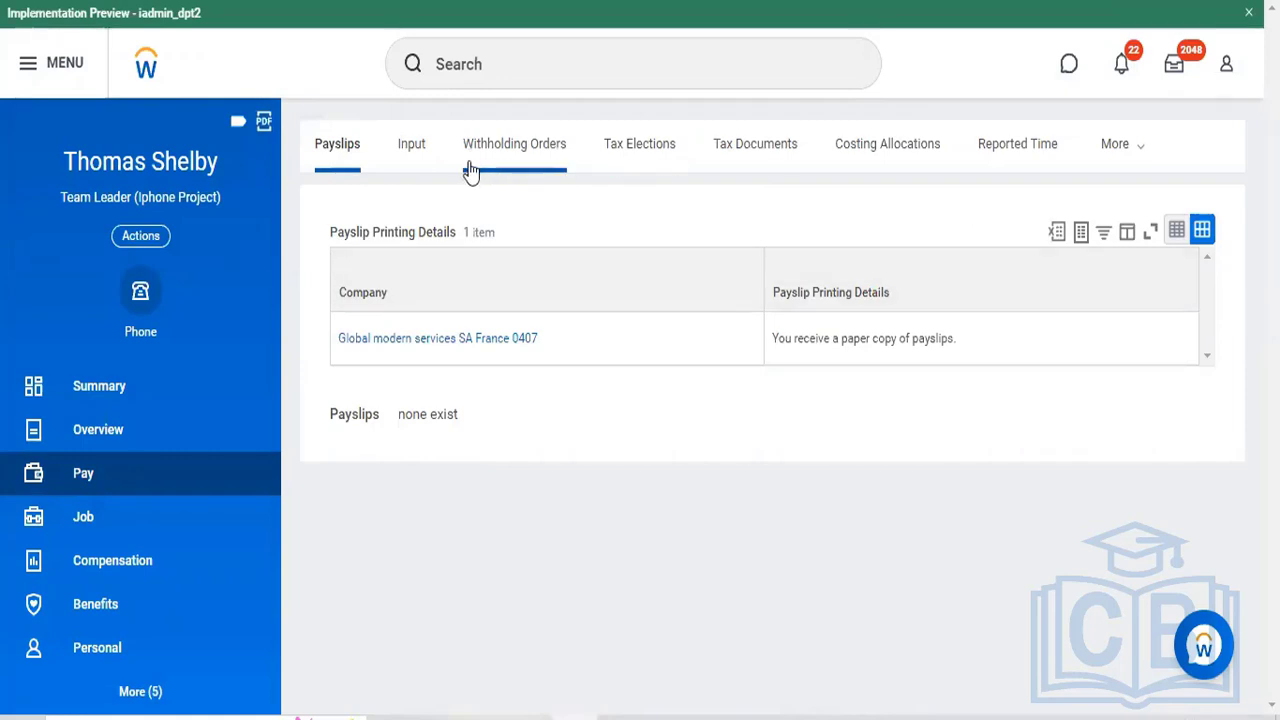
Step: Check Tax Elections, then Tax Documents (none current), back to Tax Elections, then open Job
{"action": "left_click", "coordinate": [643, 149]}
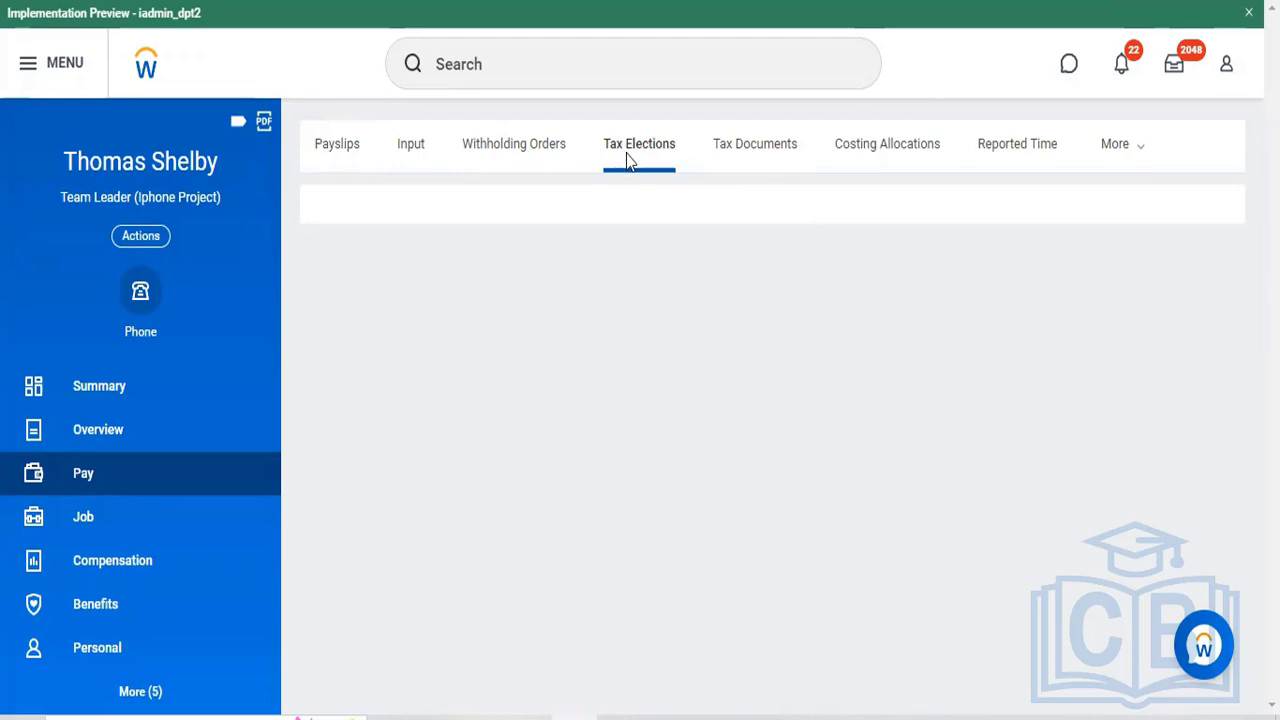
{"action": "left_click", "coordinate": [724, 160]}
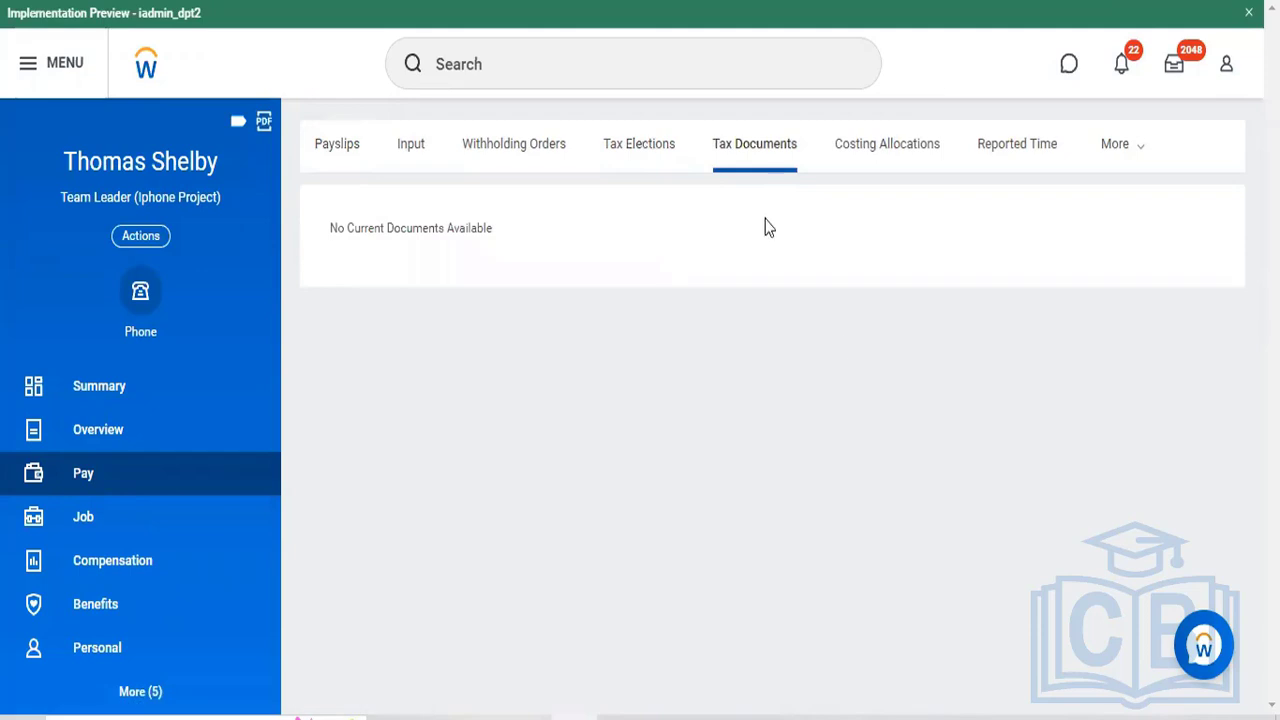
{"action": "left_click", "coordinate": [658, 150]}
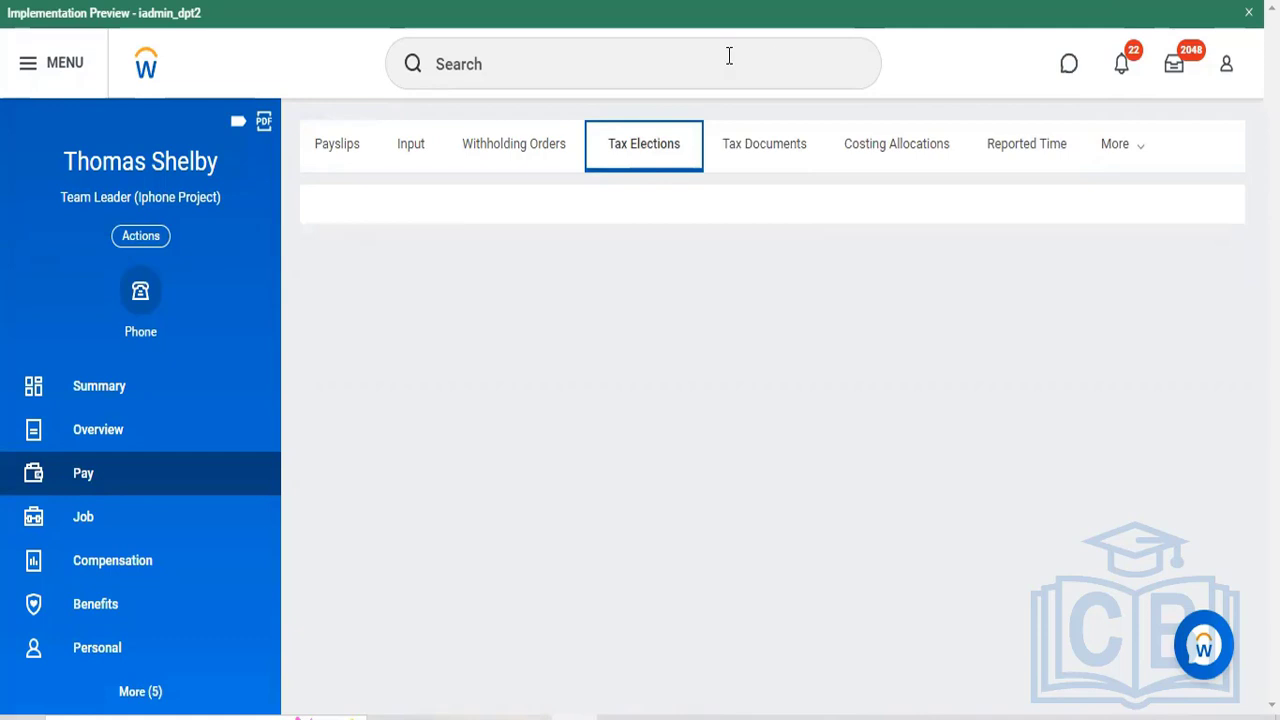
{"action": "left_click", "coordinate": [95, 524]}
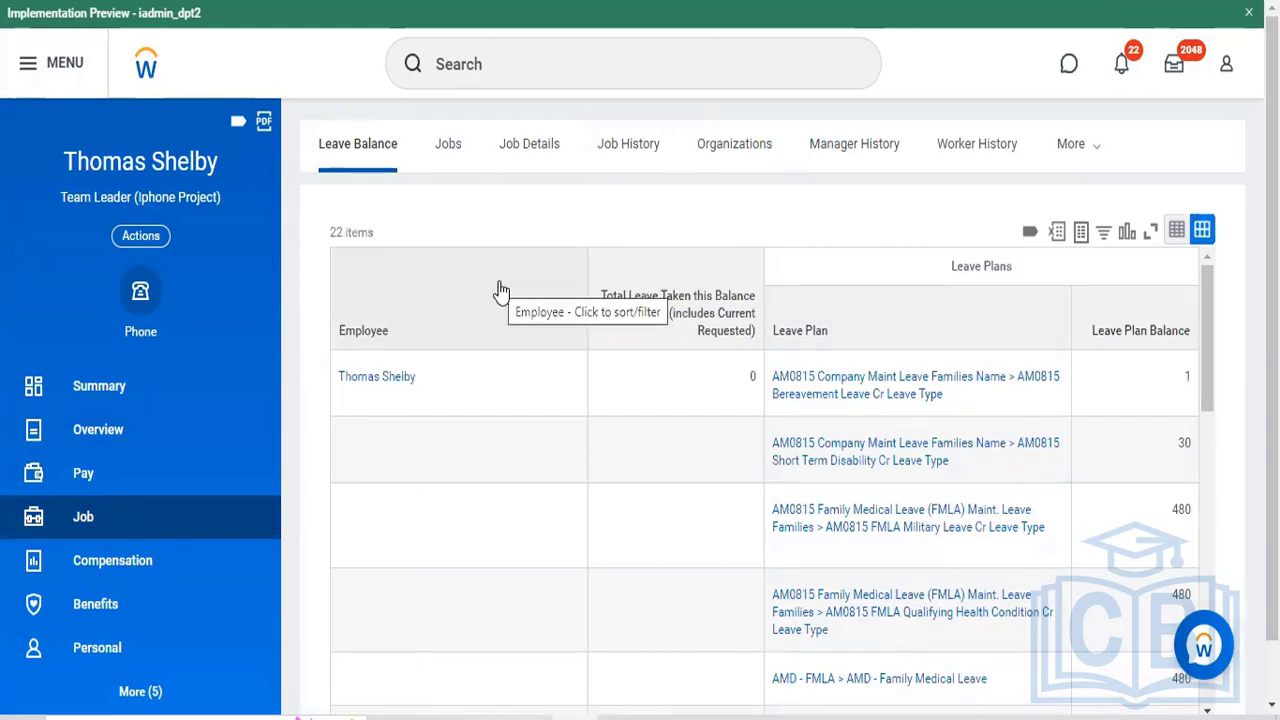
Step: Export the 22-item Leave Balance table to Excel and download the file
{"action": "scroll", "coordinate": [500, 290], "scroll_direction": "down", "scroll_amount": 3}
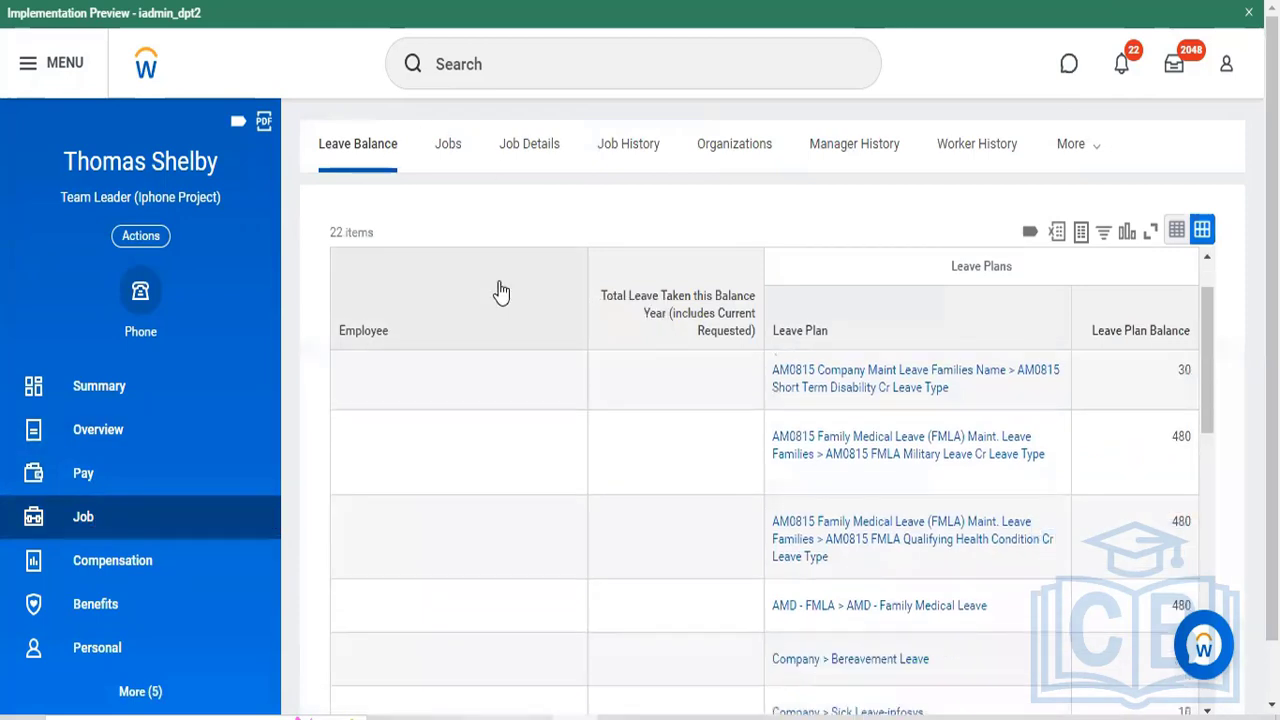
{"action": "scroll", "coordinate": [1048, 335], "scroll_direction": "up", "scroll_amount": 2}
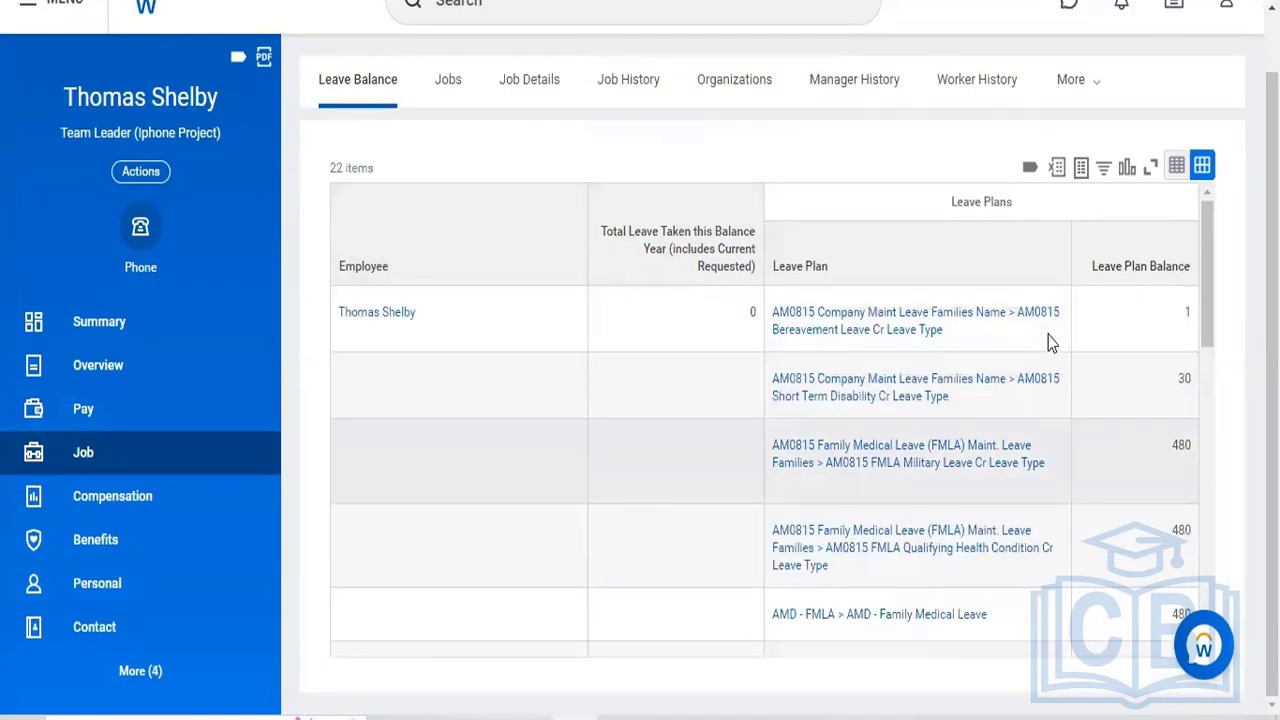
{"action": "left_click", "coordinate": [1057, 168]}
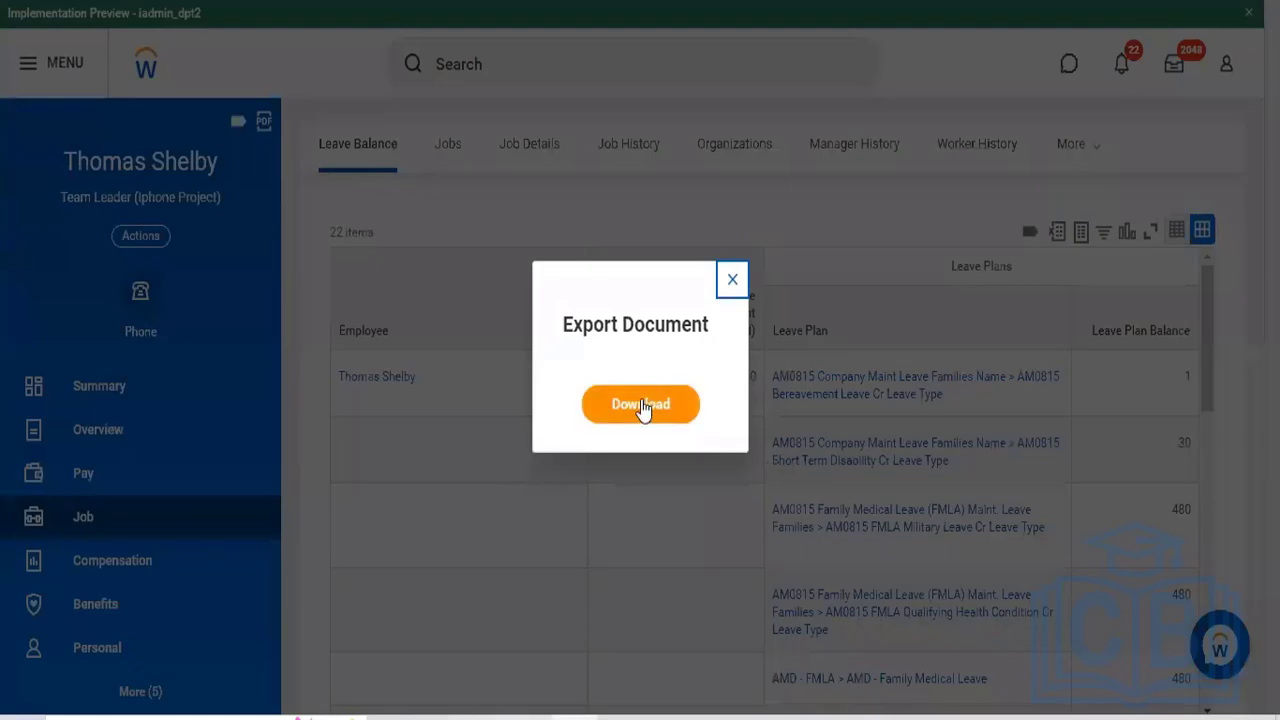
{"action": "left_click", "coordinate": [641, 405]}
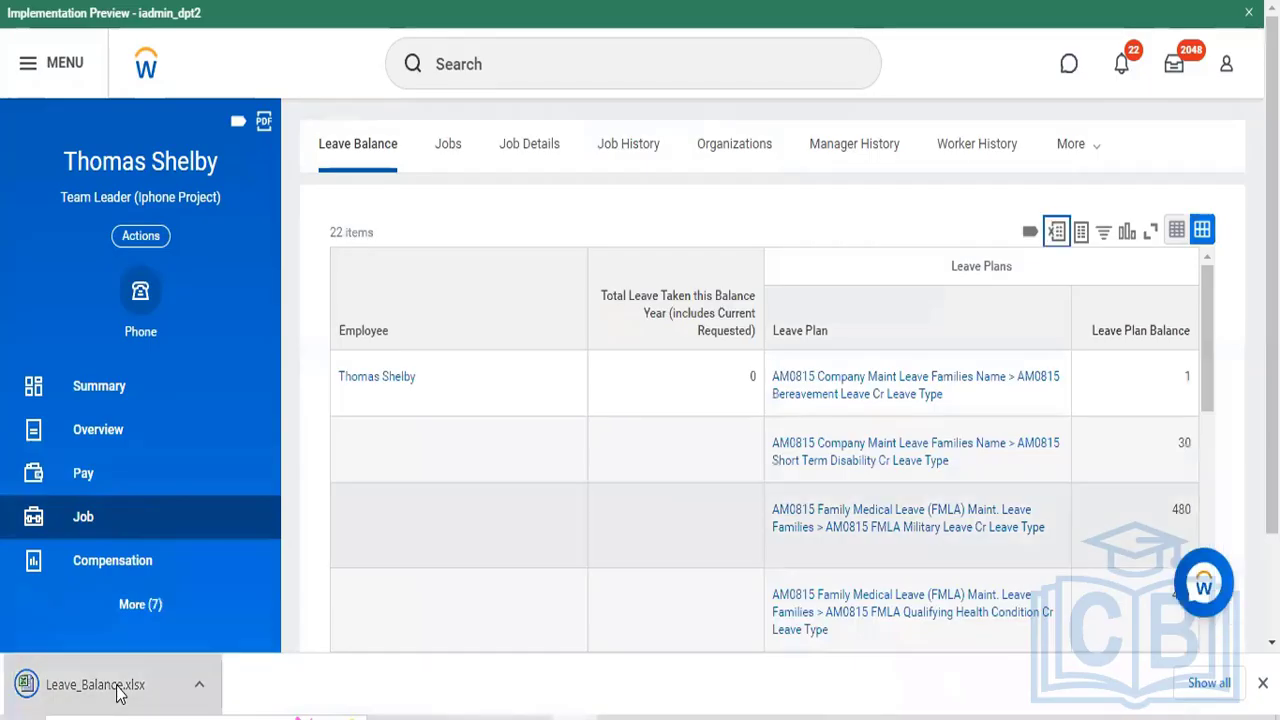
Step: Open Leave_Balance.xlsx and test-edit header cell A2, undoing it back to Employee
{"action": "left_click", "coordinate": [117, 690]}
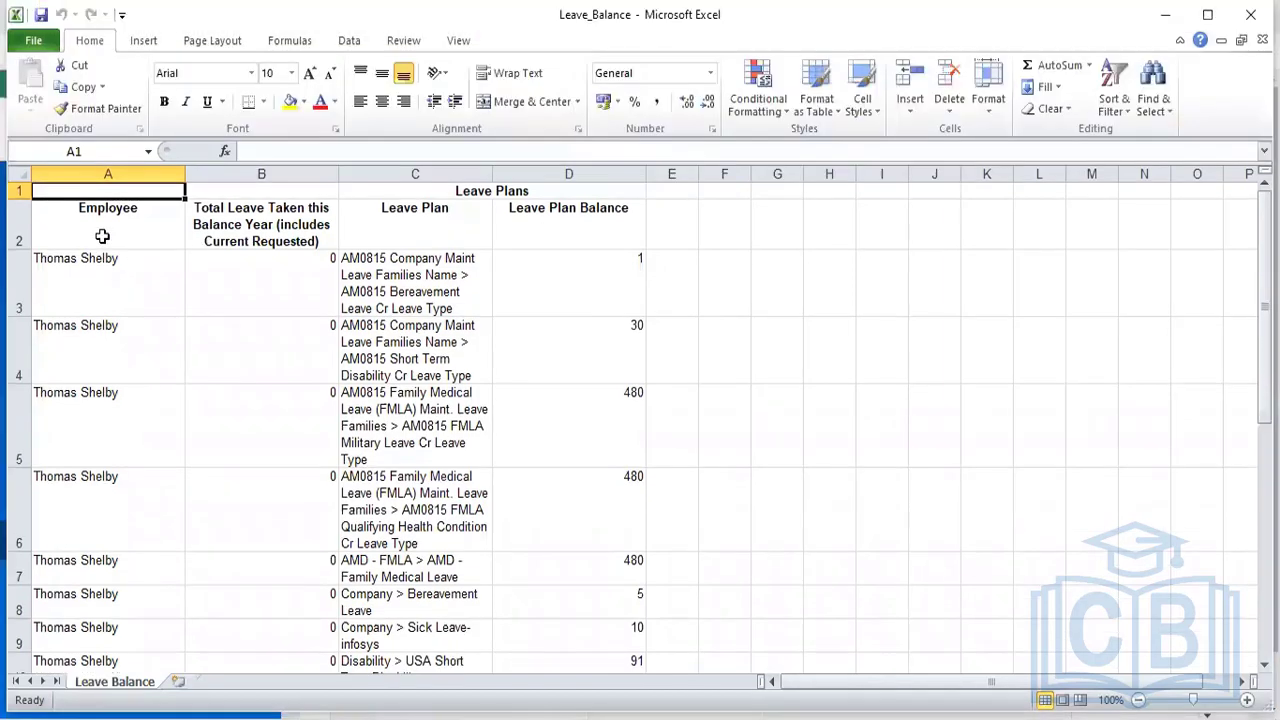
{"action": "left_click", "coordinate": [102, 236]}
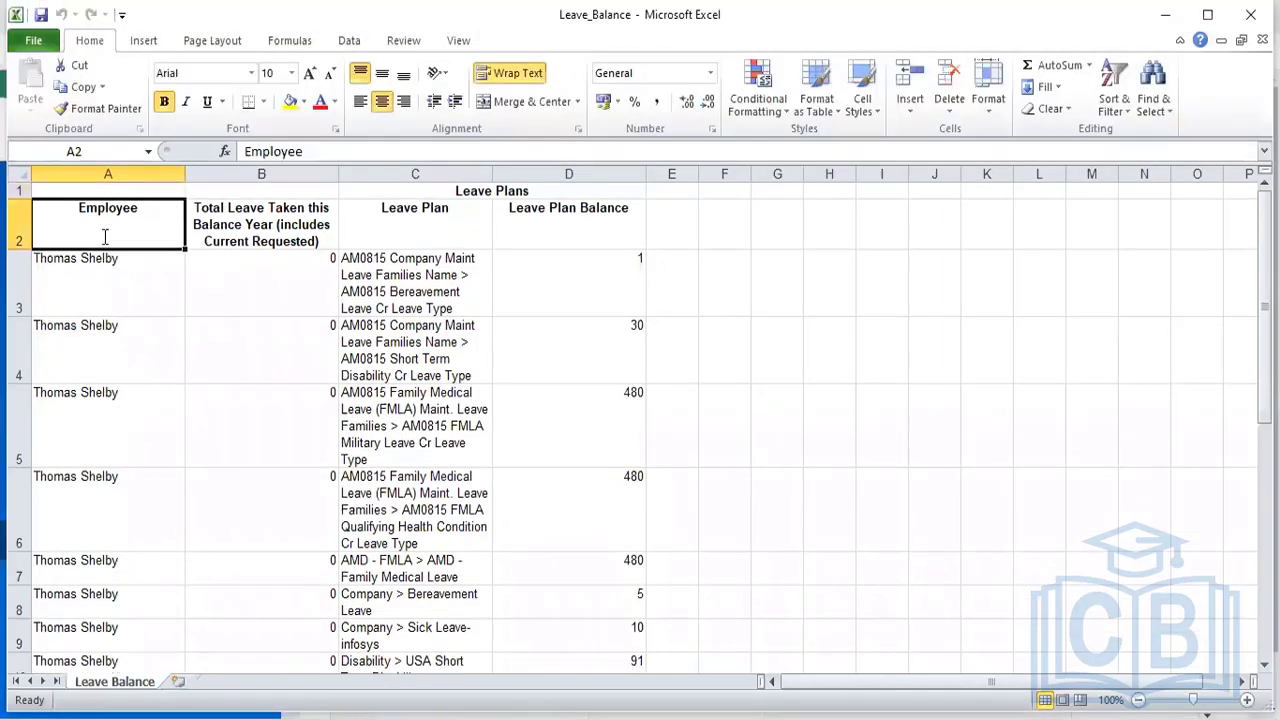
{"action": "type", "text": "111111111"}
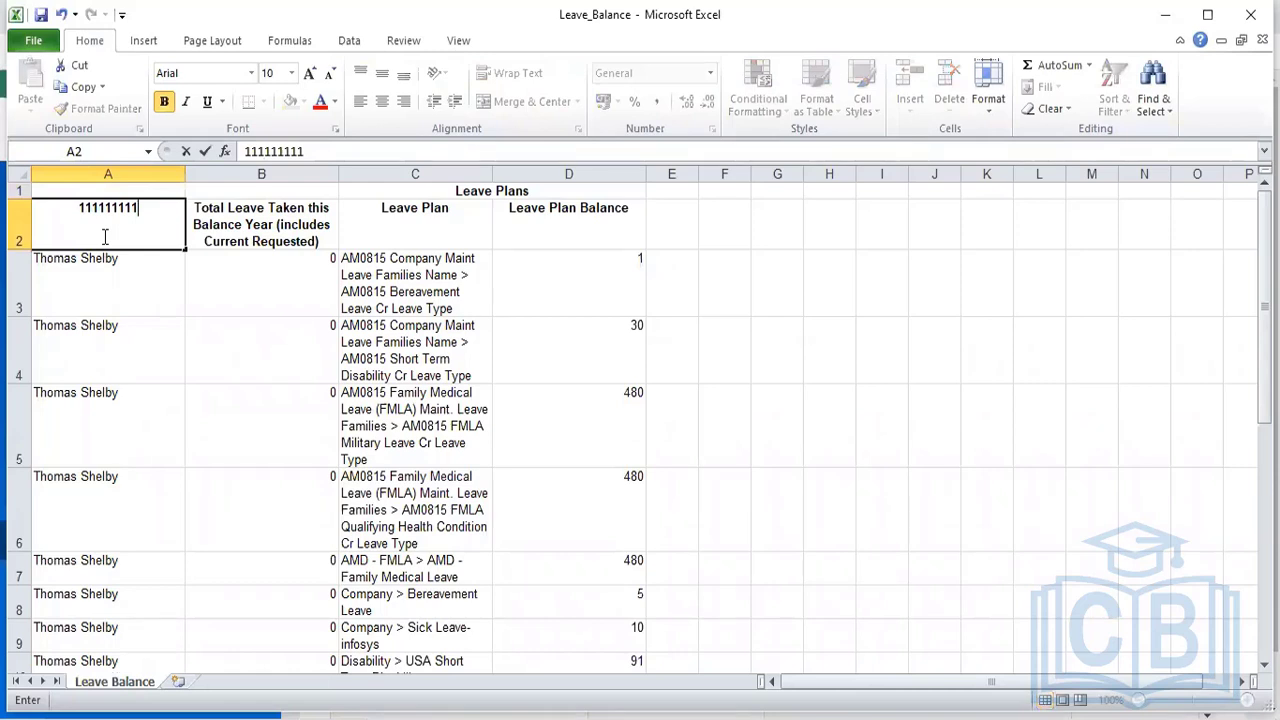
{"action": "key", "text": "ctrl+z"}
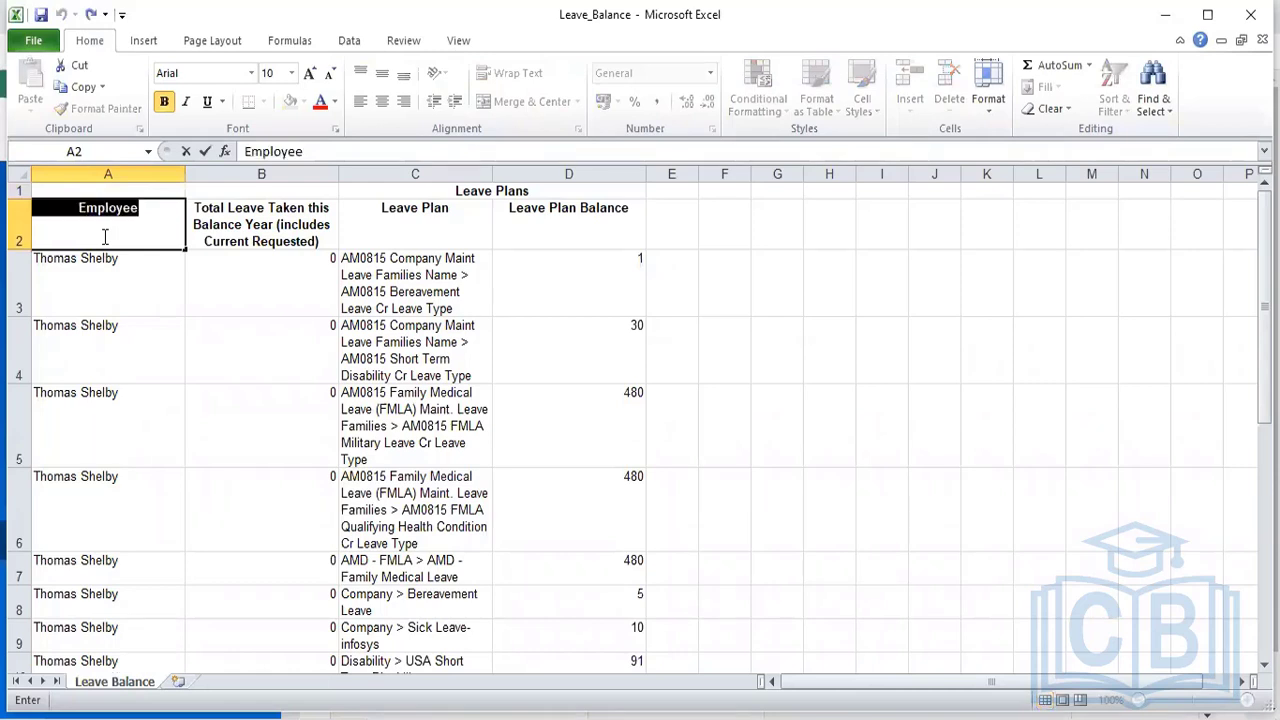
{"action": "key", "text": "Escape"}
{"action": "key", "text": "Right"}
{"action": "key", "text": "Left"}
Step: Select the two header rows, close Excel, and view the worker's Jobs details
{"action": "key", "text": "shift+Right"}
{"action": "key", "text": "shift+Right"}
{"action": "key", "text": "shift+Right"}
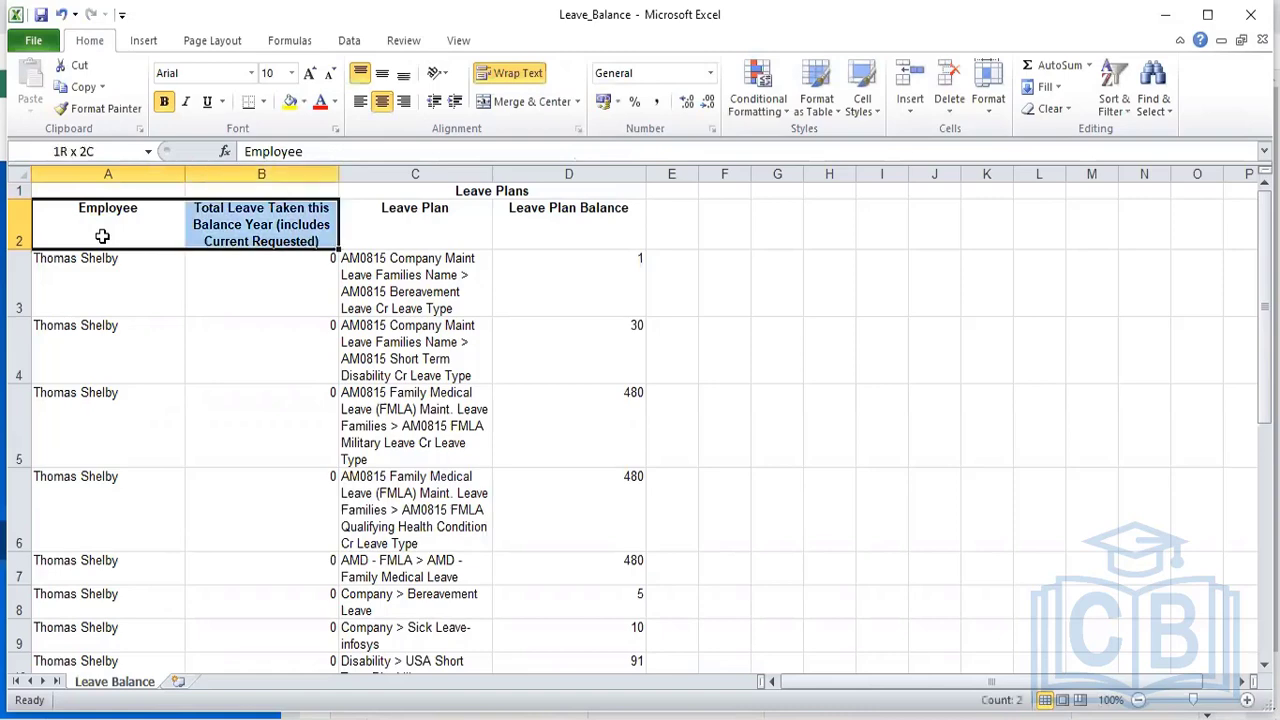
{"action": "key", "text": "shift+Down"}
{"action": "key", "text": "shift+Down"}
{"action": "key", "text": "shift+Down"}
{"action": "key", "text": "shift+Down"}
{"action": "key", "text": "shift+Down"}
{"action": "key", "text": "shift+Down"}
{"action": "key", "text": "shift+Down"}
{"action": "key", "text": "shift+Down"}
{"action": "key", "text": "shift+Down"}
{"action": "key", "text": "shift+Down"}
{"action": "key", "text": "shift+Down"}
{"action": "key", "text": "shift+Down"}
{"action": "key", "text": "shift+Down"}
{"action": "key", "text": "shift+Down"}
{"action": "key", "text": "shift+Down"}
{"action": "key", "text": "shift+Down"}
{"action": "key", "text": "shift+Down"}
{"action": "key", "text": "shift+Down"}
{"action": "key", "text": "shift+Down"}
{"action": "key", "text": "shift+Down"}
{"action": "key", "text": "shift+Down"}
{"action": "key", "text": "shift+Down"}
{"action": "key", "text": "shift+Down"}
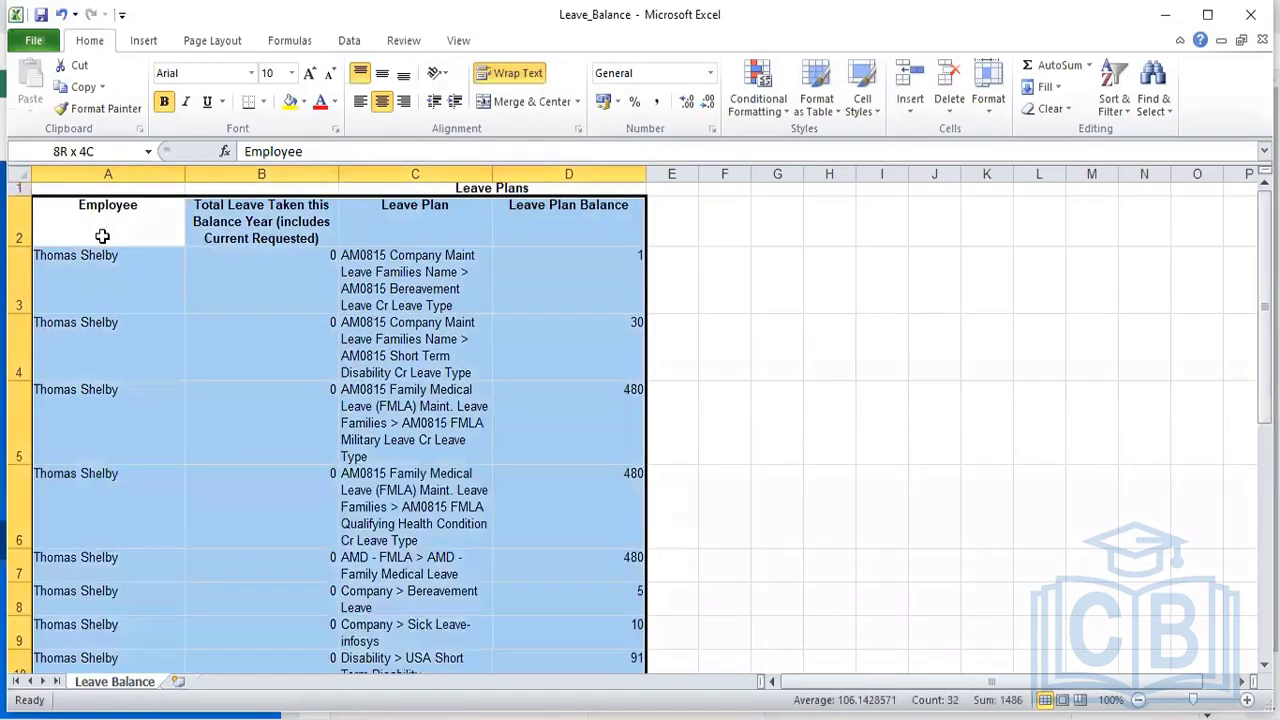
{"action": "key", "text": "shift+Up"}
{"action": "key", "text": "shift+Up"}
{"action": "key", "text": "shift+Up"}
{"action": "key", "text": "shift+Up"}
{"action": "key", "text": "shift+Up"}
{"action": "key", "text": "shift+Up"}
{"action": "key", "text": "shift+Up"}
{"action": "key", "text": "shift+Up"}
{"action": "key", "text": "shift+Up"}
{"action": "key", "text": "shift+Up"}
{"action": "key", "text": "shift+Up"}
{"action": "key", "text": "shift+Up"}
{"action": "key", "text": "shift+Up"}
{"action": "key", "text": "shift+Up"}
{"action": "key", "text": "shift+Up"}
{"action": "key", "text": "shift+Up"}
{"action": "key", "text": "shift+Up"}
{"action": "key", "text": "shift+Up"}
{"action": "key", "text": "shift+Up"}
{"action": "key", "text": "shift+Up"}
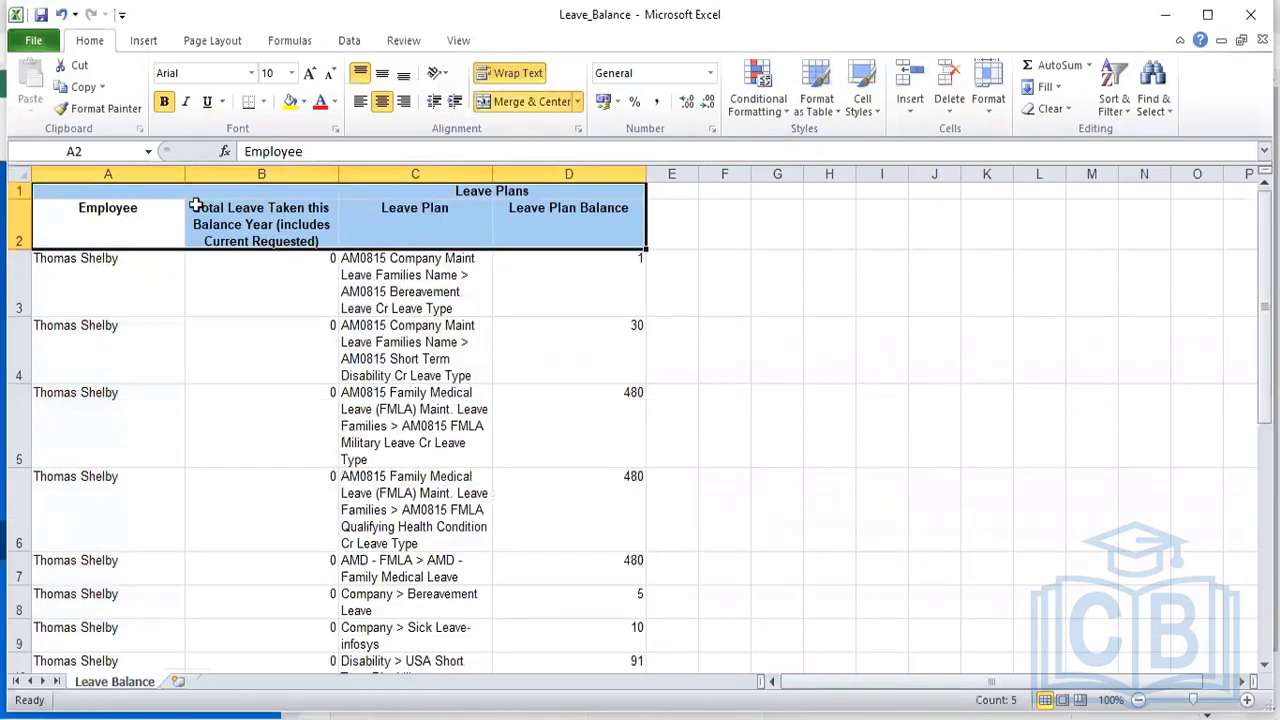
{"action": "left_click", "coordinate": [1250, 14]}
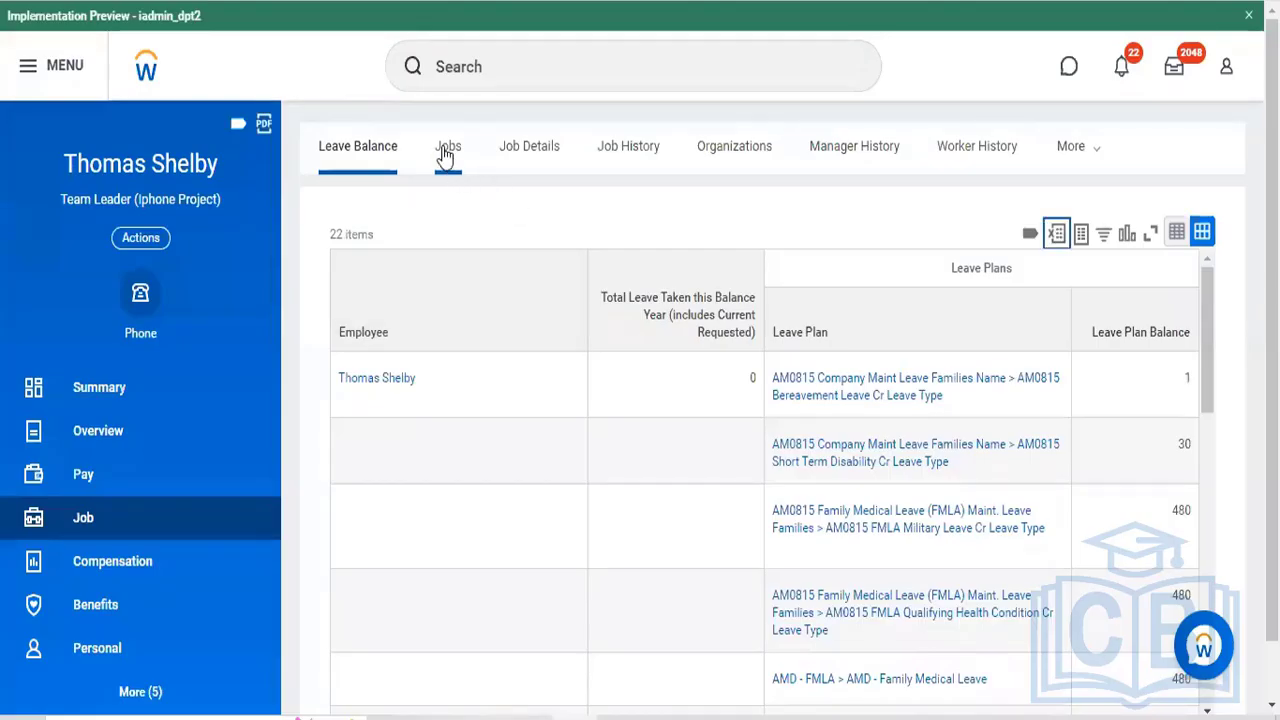
{"action": "left_click", "coordinate": [446, 156]}
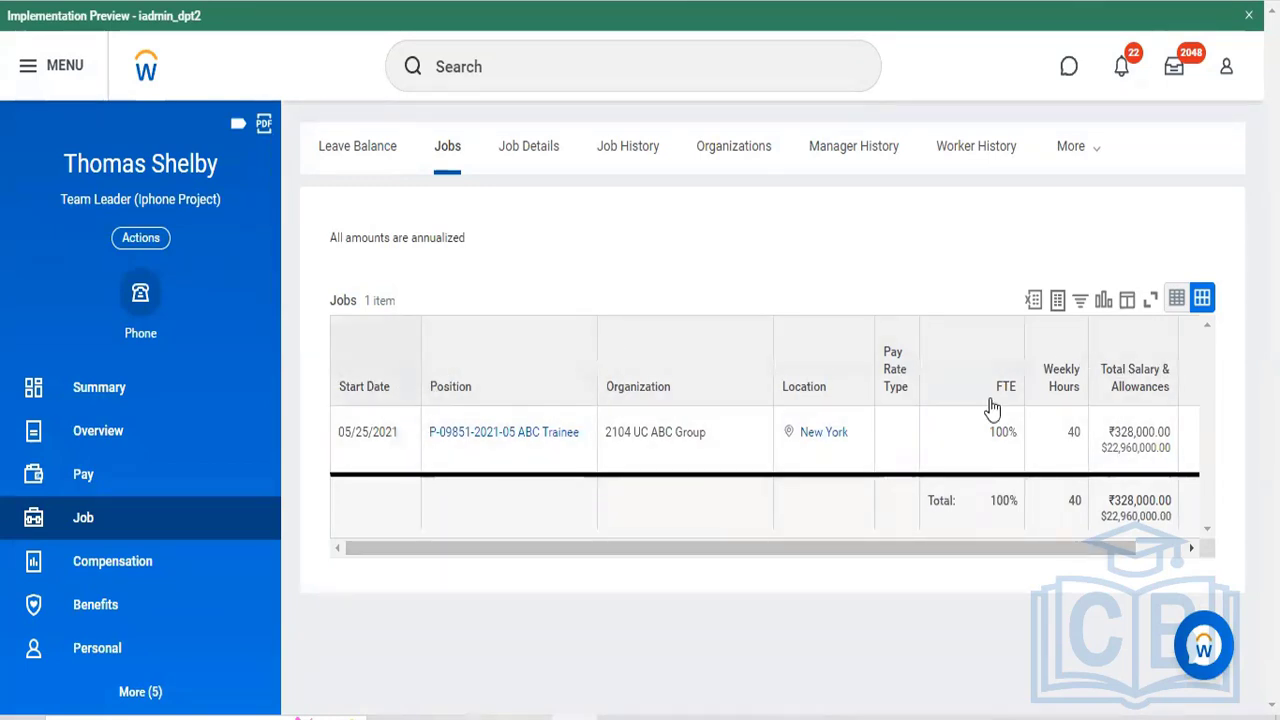
{"action": "left_click", "coordinate": [358, 432]}
{"action": "double_click", "coordinate": [358, 432]}
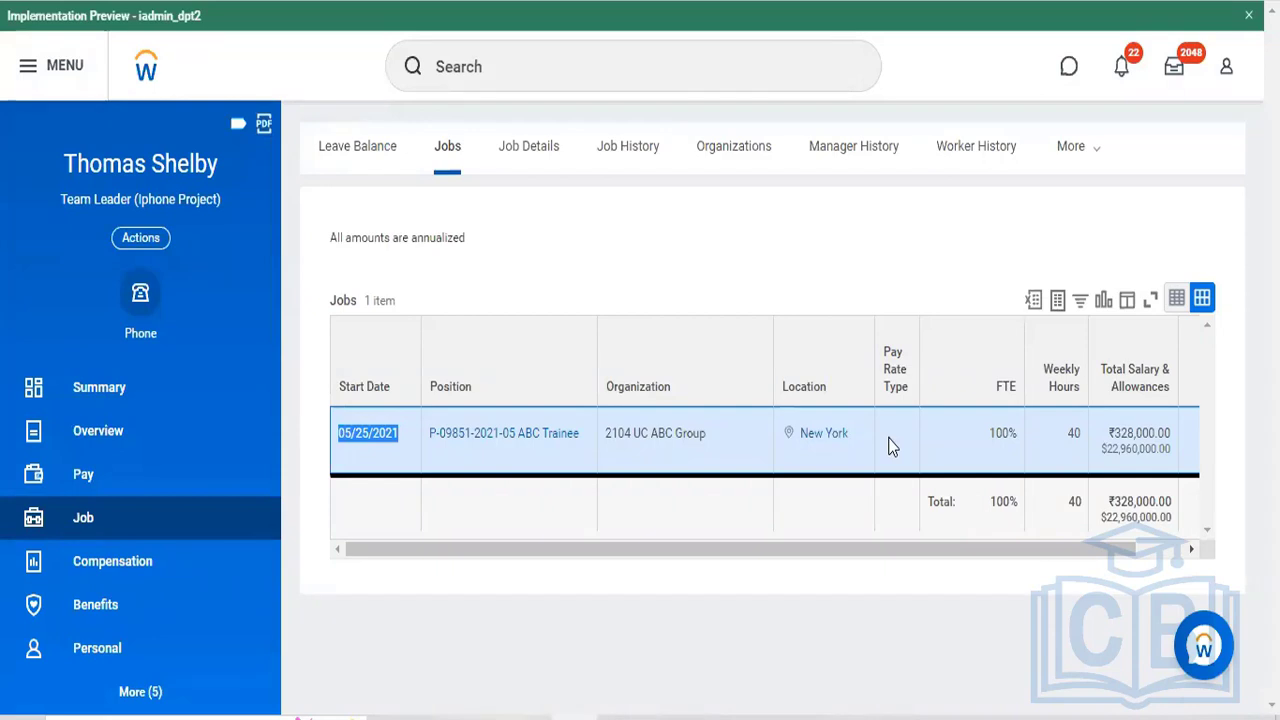
{"action": "left_click", "coordinate": [911, 464]}
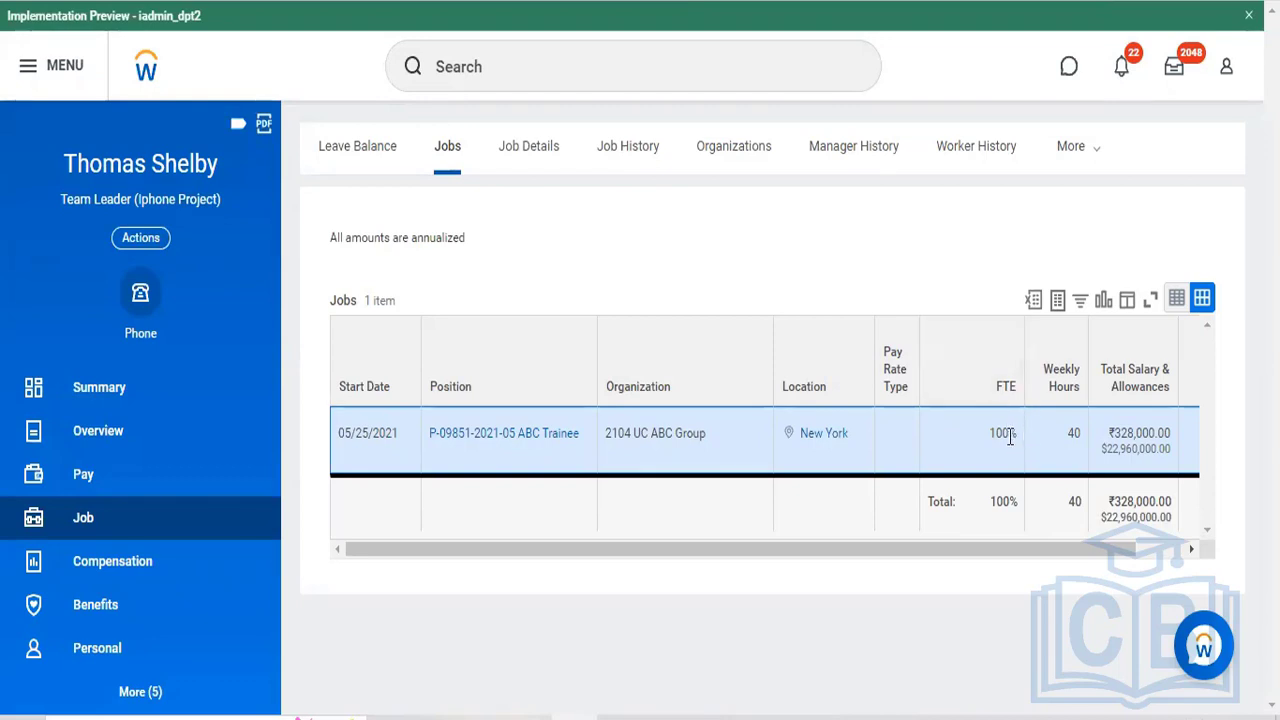
{"action": "left_click_drag", "start_coordinate": [1010, 436], "coordinate": [989, 434]}
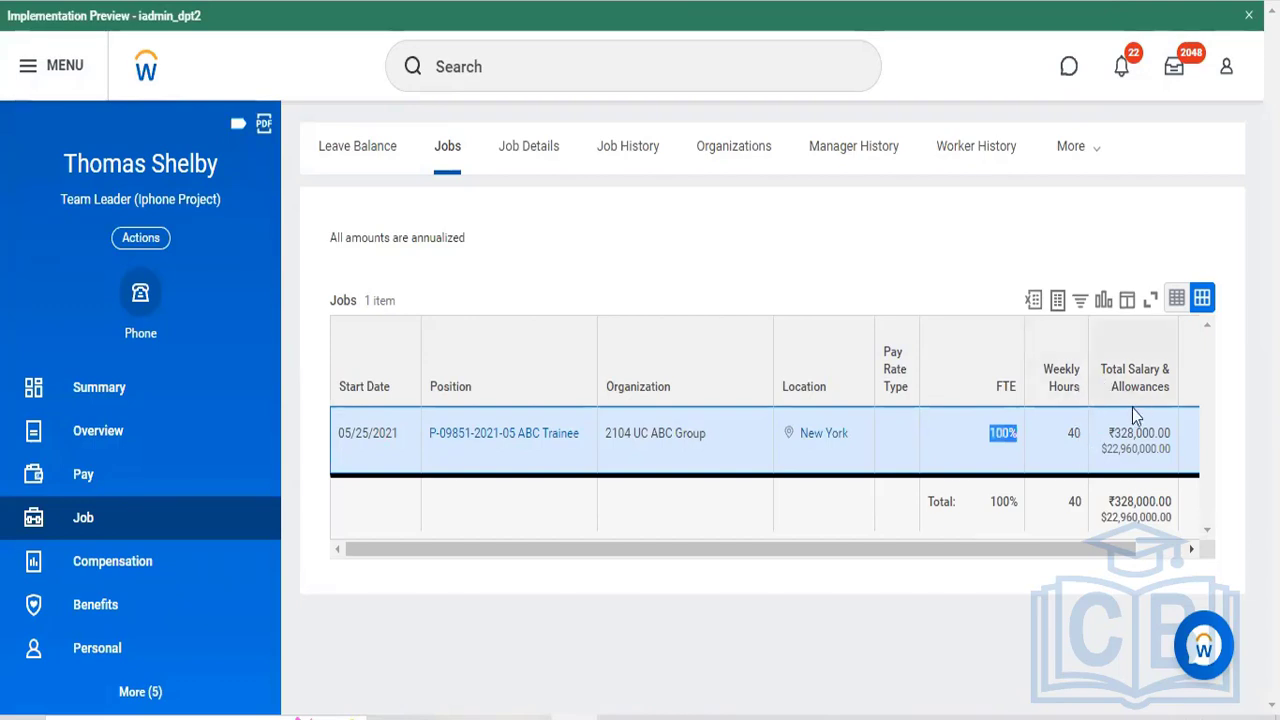
{"action": "mouse_move", "coordinate": [1110, 446]}
{"action": "left_click", "coordinate": [160, 572]}
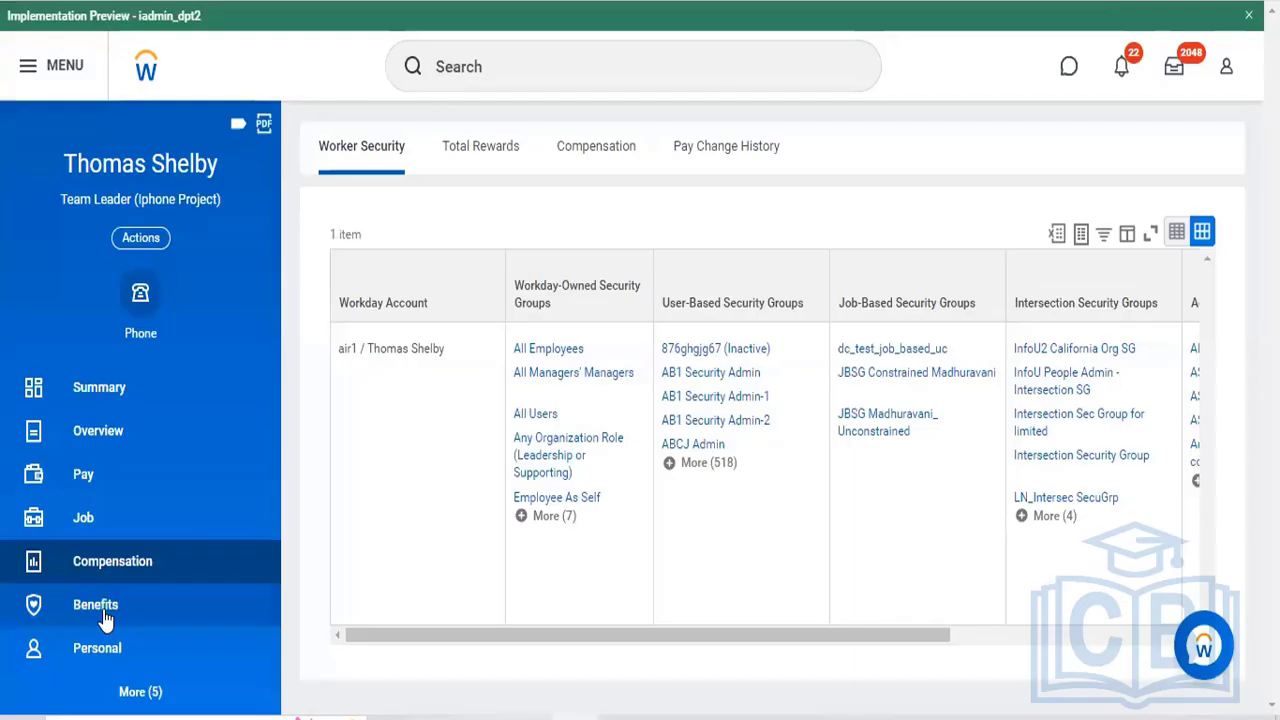
Step: Check that the Benefits section shows none entered, then go to Personal information
{"action": "left_click", "coordinate": [105, 617]}
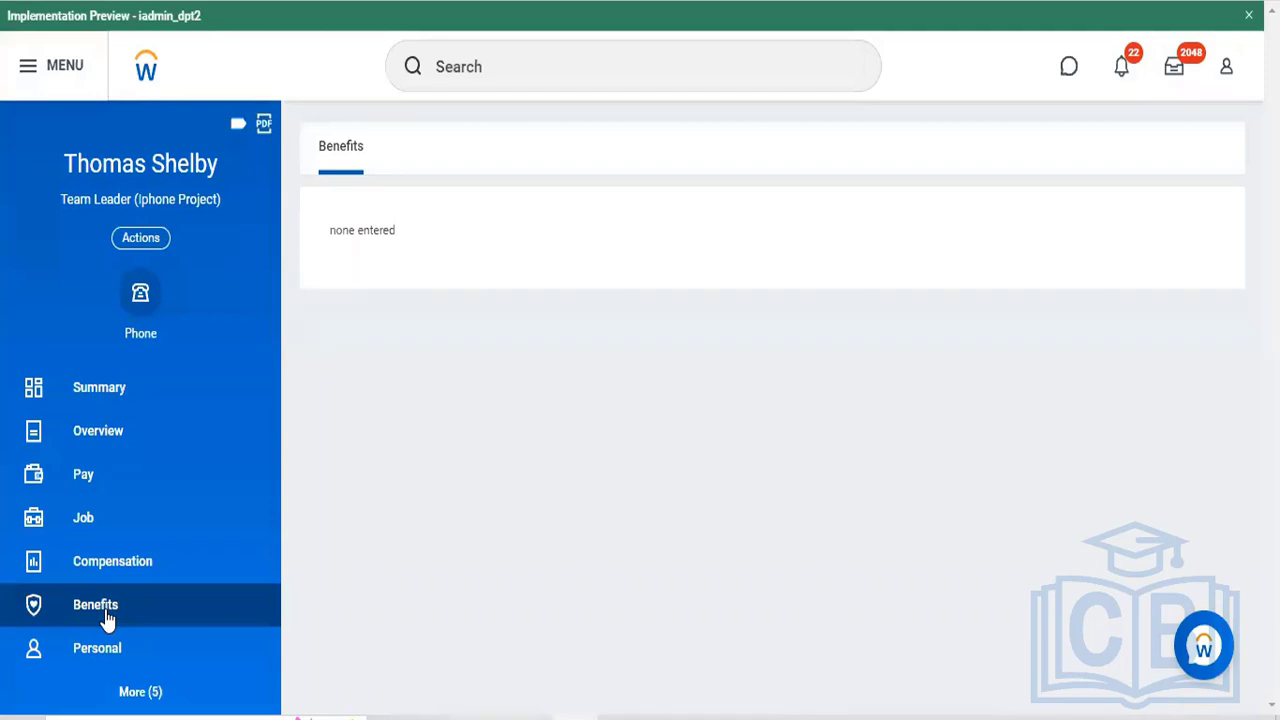
{"action": "double_click", "coordinate": [358, 222]}
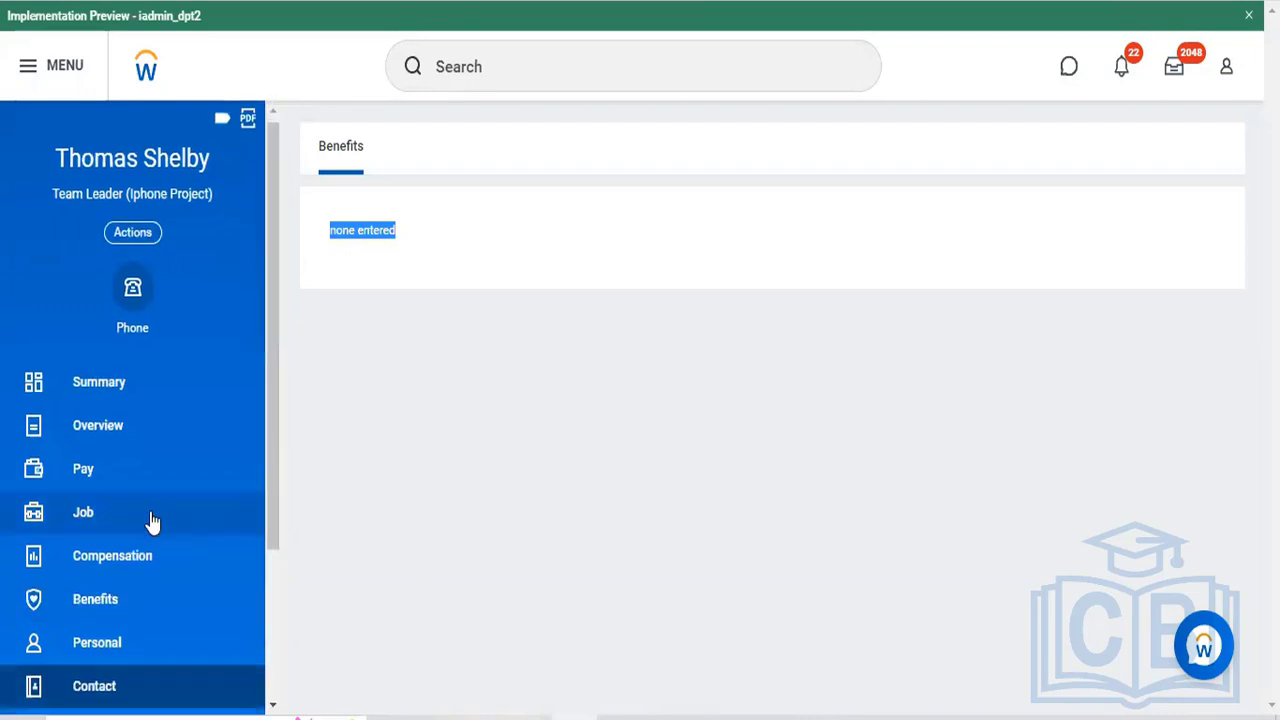
{"action": "scroll", "coordinate": [149, 520], "scroll_direction": "down", "scroll_amount": 3}
{"action": "left_click", "coordinate": [108, 437]}
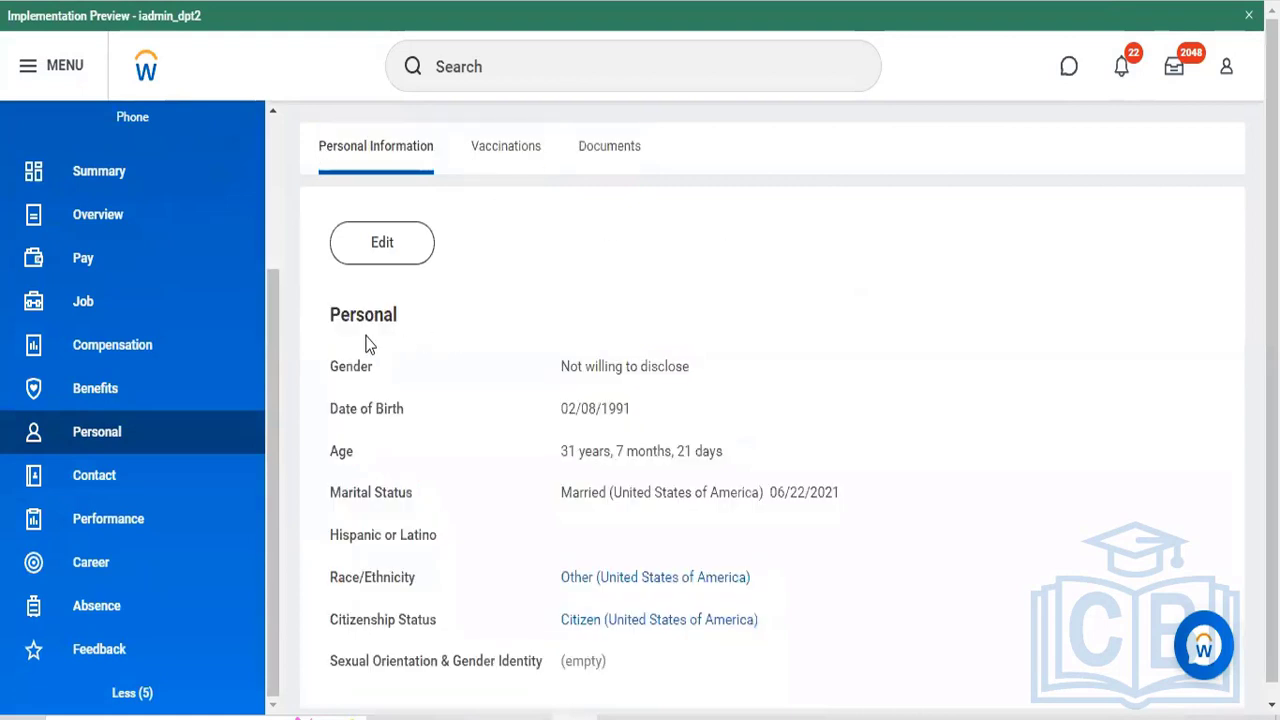
Step: Review the personal details fields, then view the empty Vaccinations tab
{"action": "left_click_drag", "start_coordinate": [338, 368], "coordinate": [713, 666]}
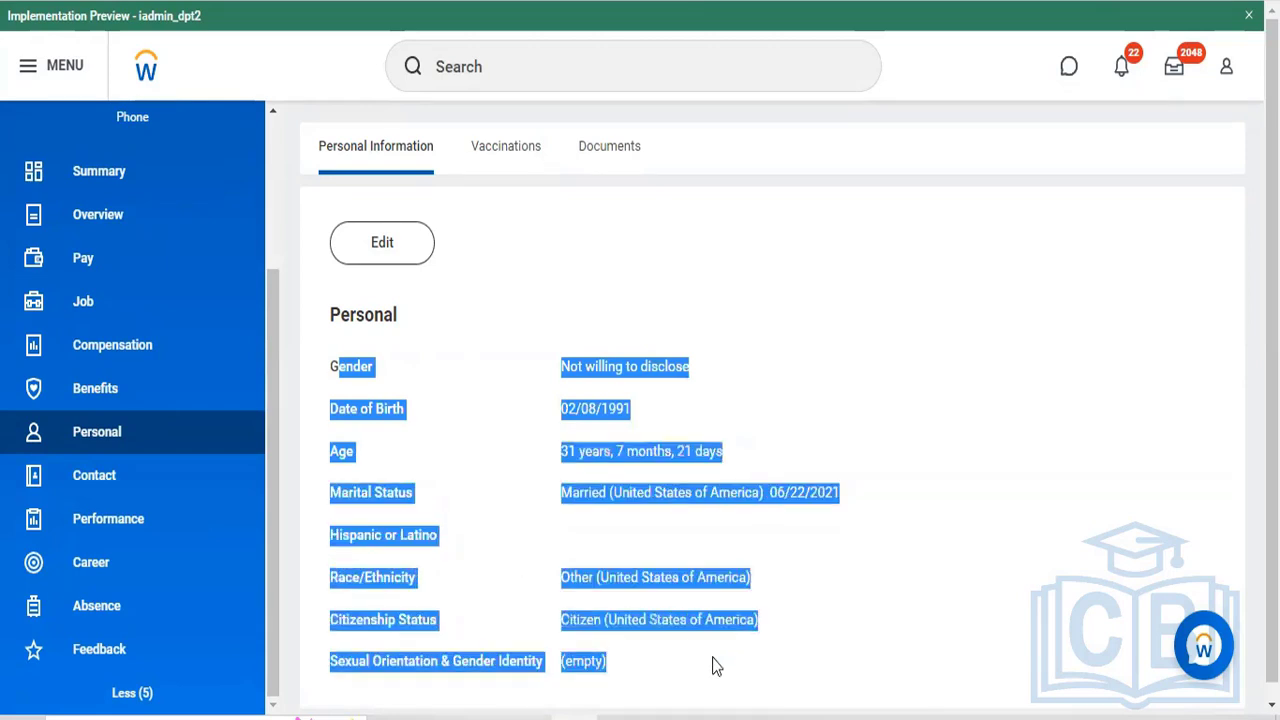
{"action": "left_click", "coordinate": [718, 232]}
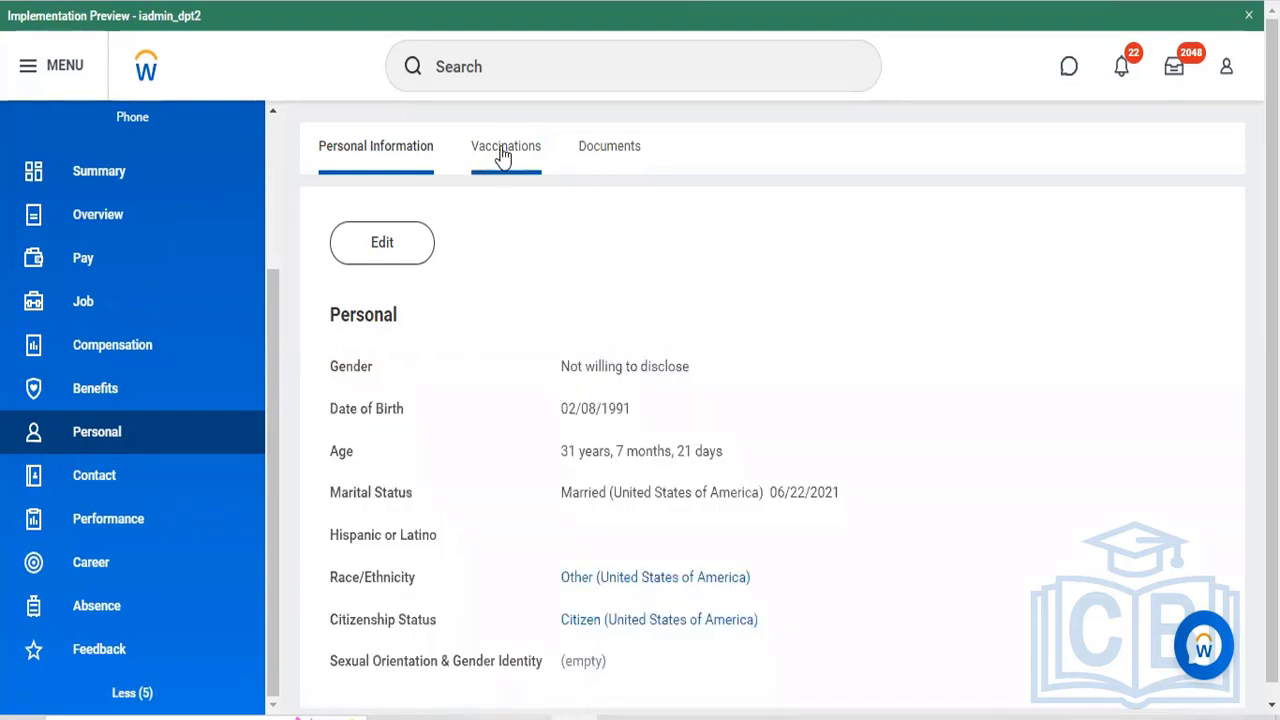
{"action": "left_click", "coordinate": [505, 150]}
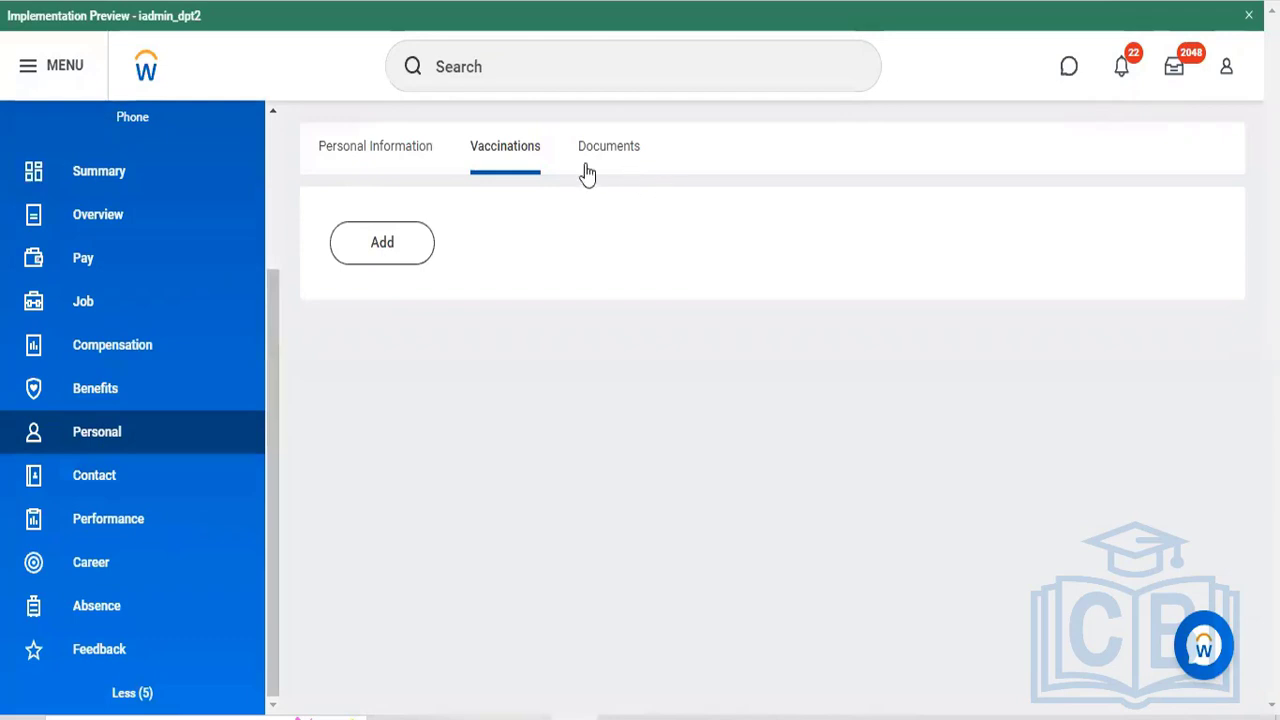
{"action": "left_click", "coordinate": [135, 488]}
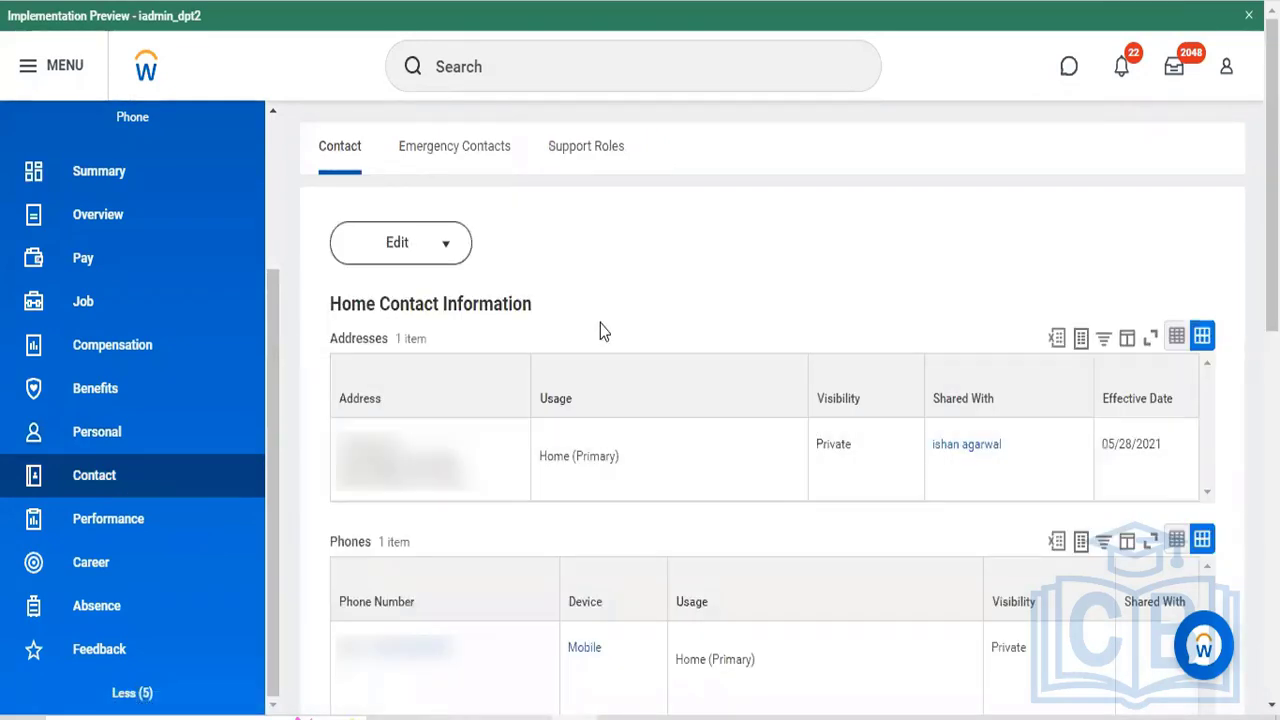
{"action": "scroll", "coordinate": [602, 331], "scroll_direction": "down", "scroll_amount": 2}
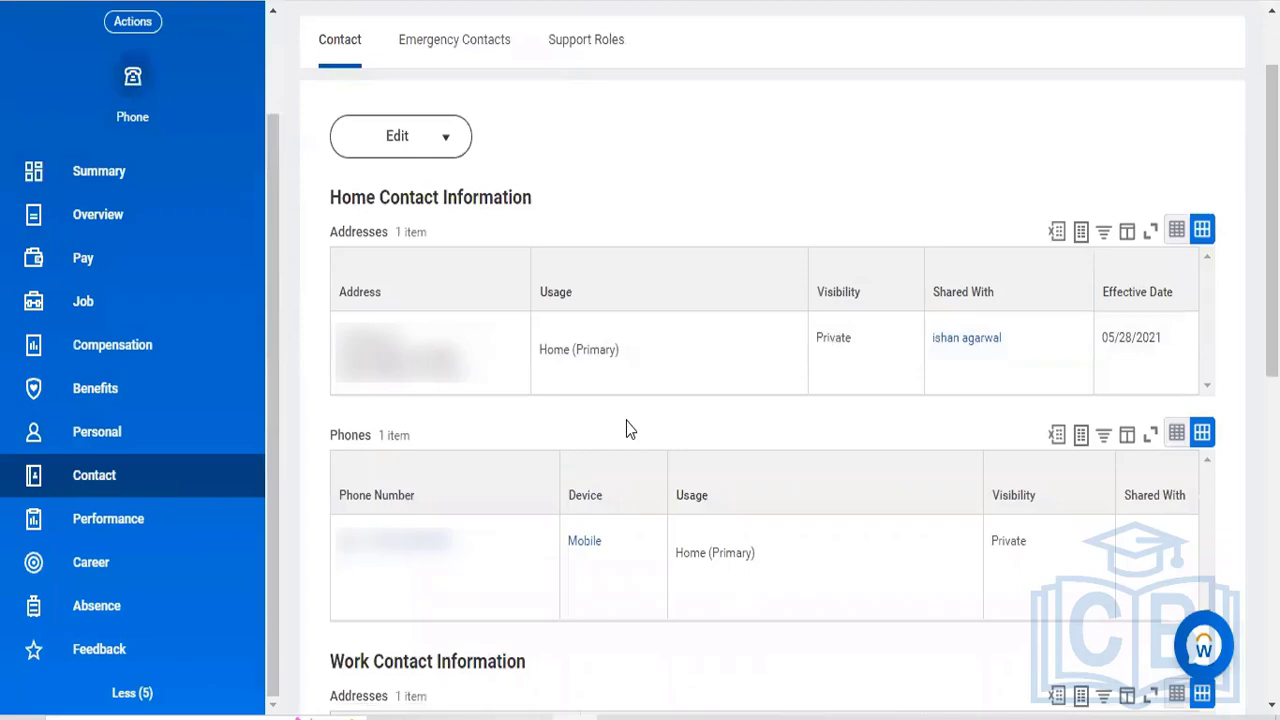
{"action": "scroll", "coordinate": [626, 425], "scroll_direction": "down", "scroll_amount": 2}
{"action": "scroll", "coordinate": [626, 421], "scroll_direction": "down", "scroll_amount": 2}
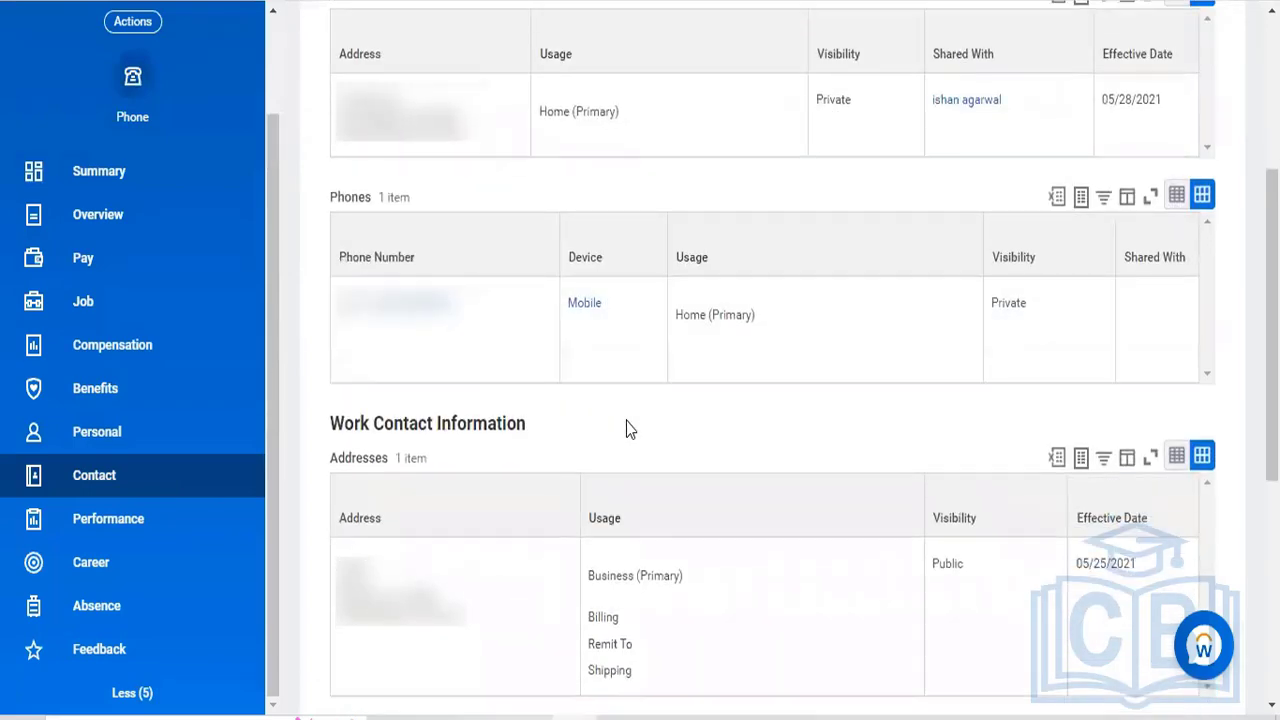
{"action": "scroll", "coordinate": [626, 421], "scroll_direction": "down", "scroll_amount": 4}
{"action": "scroll", "coordinate": [627, 421], "scroll_direction": "down", "scroll_amount": 5}
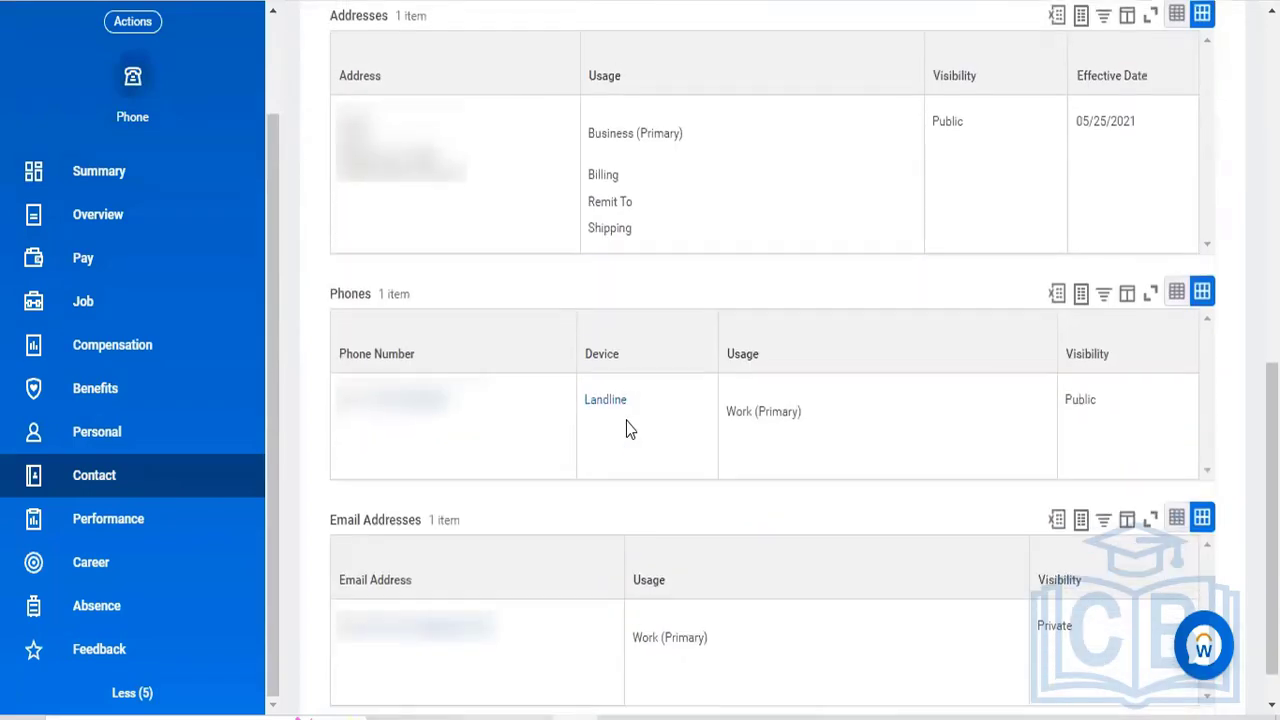
{"action": "scroll", "coordinate": [626, 421], "scroll_direction": "up", "scroll_amount": 9}
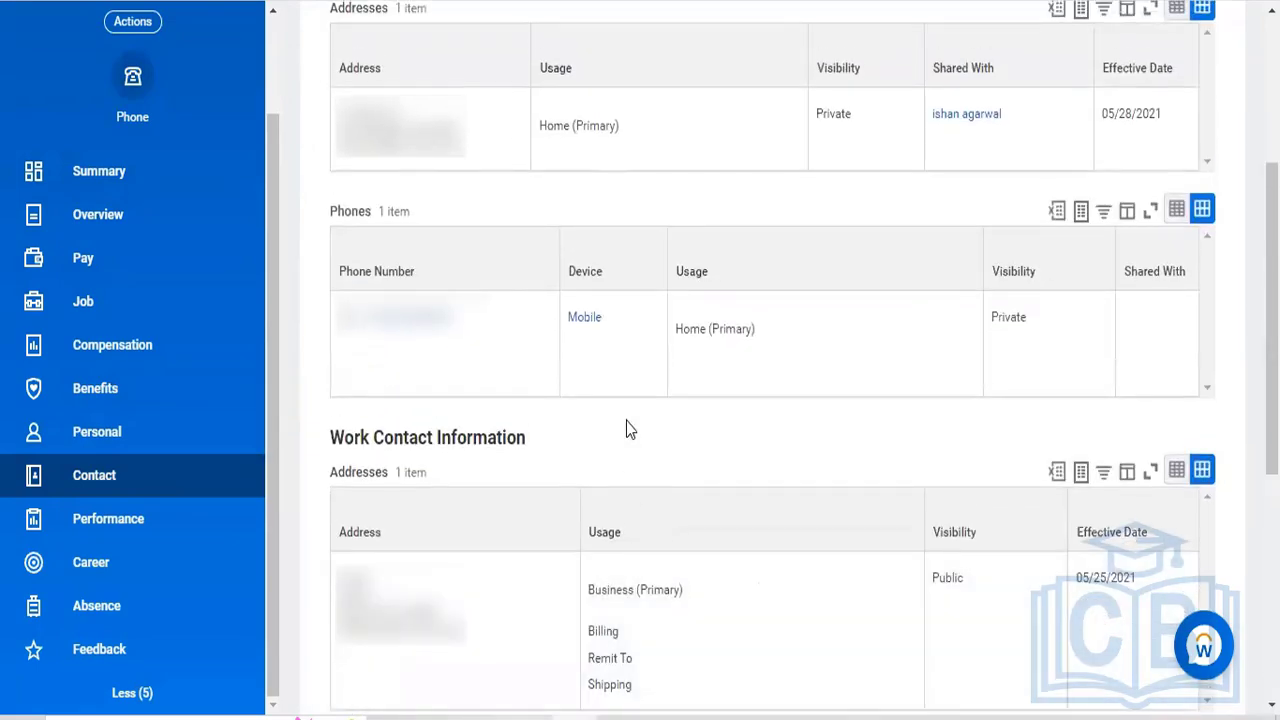
{"action": "scroll", "coordinate": [626, 421], "scroll_direction": "up", "scroll_amount": 2}
{"action": "mouse_move", "coordinate": [614, 440]}
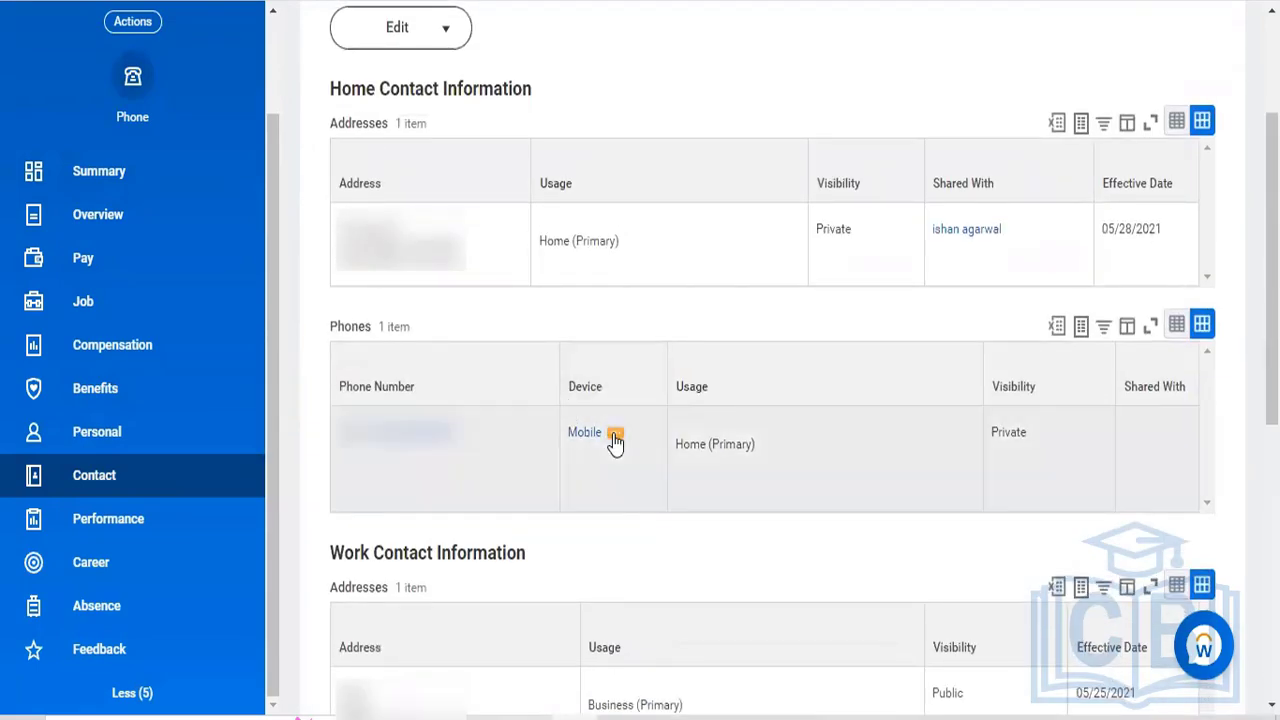
{"action": "scroll", "coordinate": [614, 440], "scroll_direction": "down", "scroll_amount": 6}
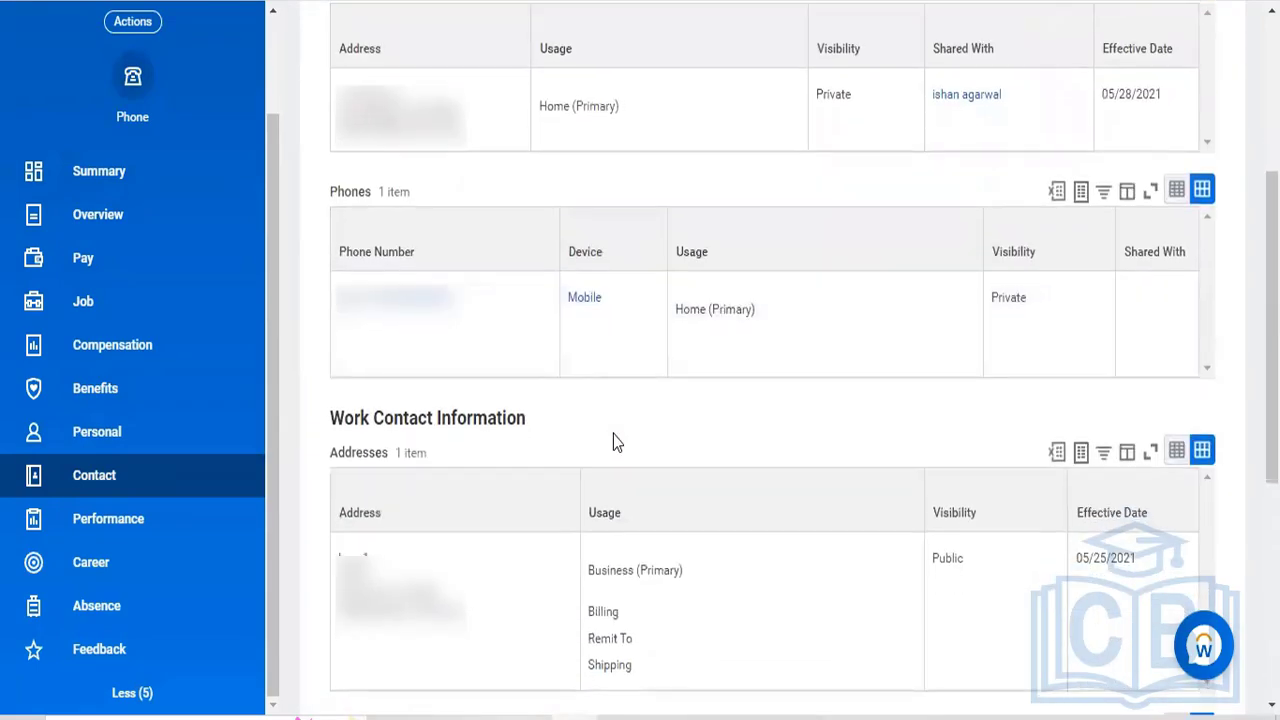
{"action": "scroll", "coordinate": [614, 437], "scroll_direction": "down", "scroll_amount": 5}
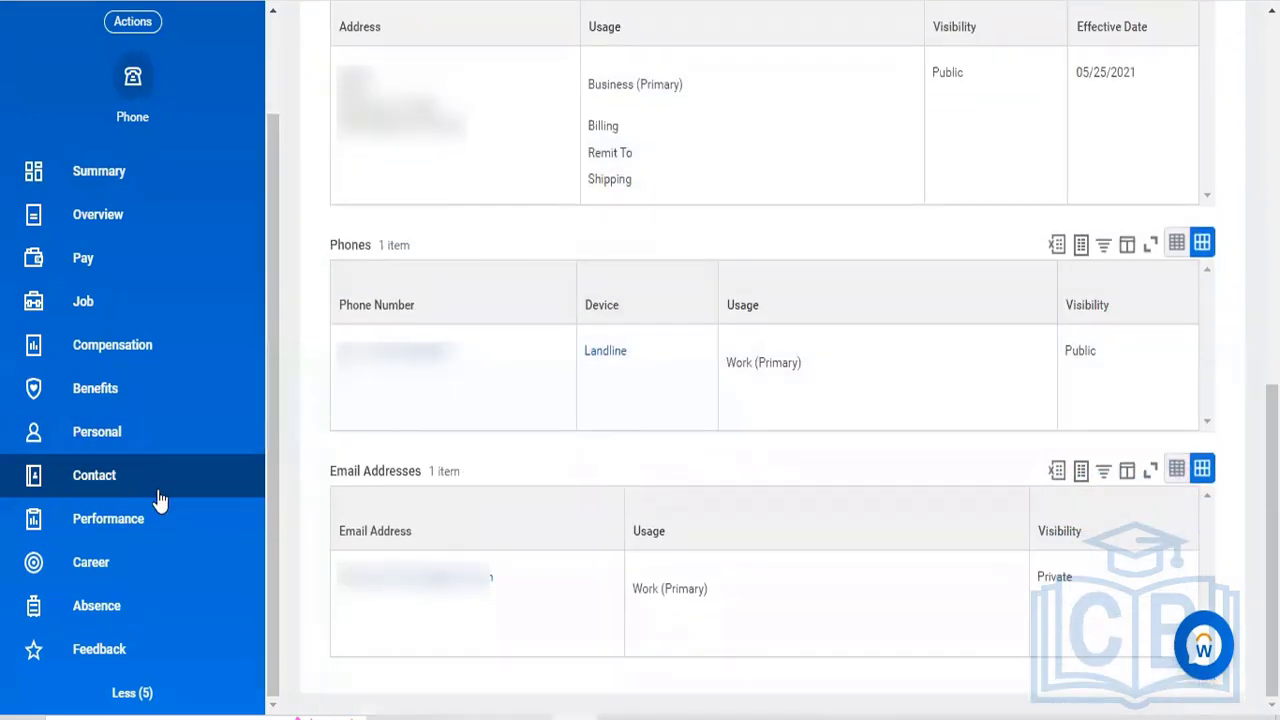
{"action": "left_click", "coordinate": [108, 518]}
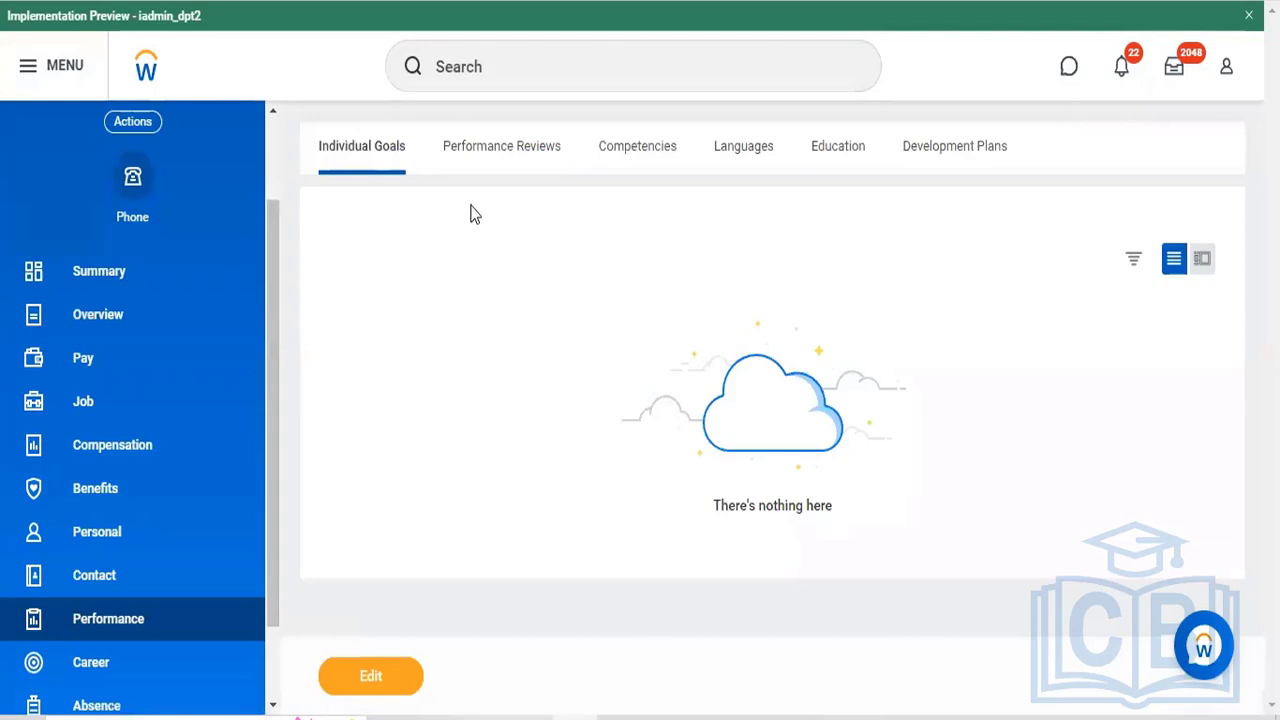
Step: Check the Performance Reviews and Competencies tabs, both empty, before searching for another worker
{"action": "left_click", "coordinate": [483, 152]}
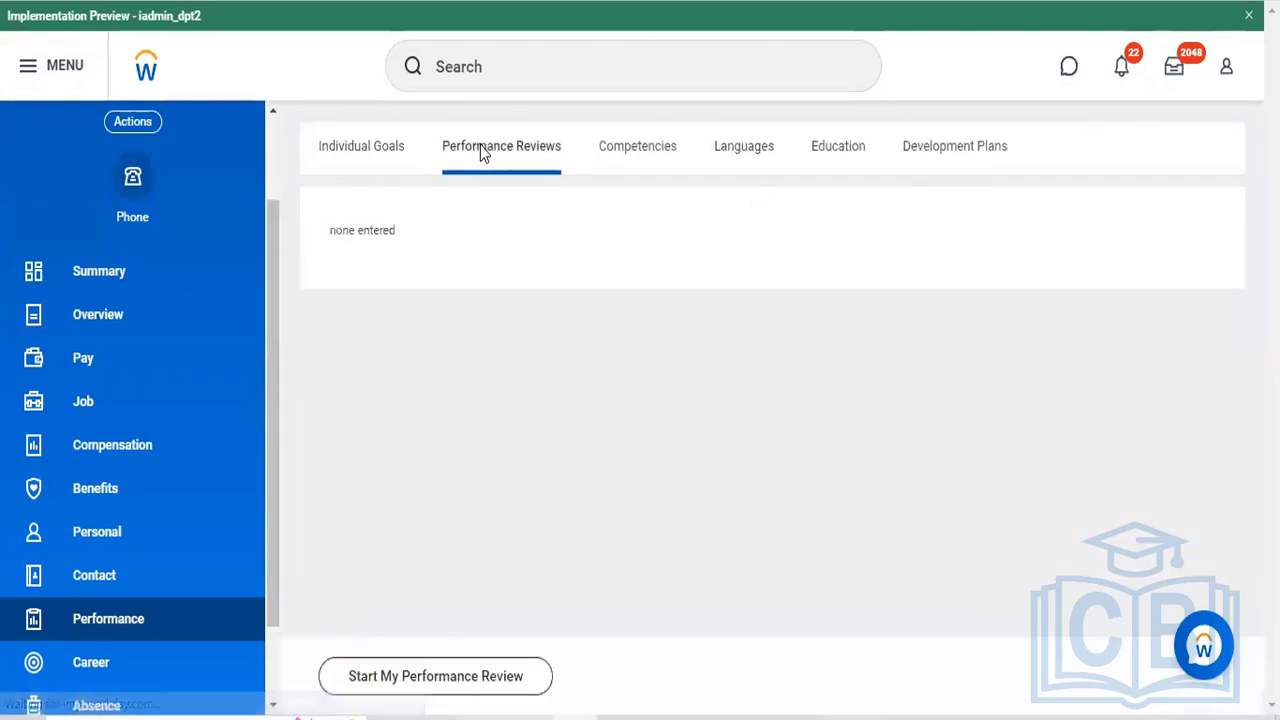
{"action": "left_click", "coordinate": [656, 152]}
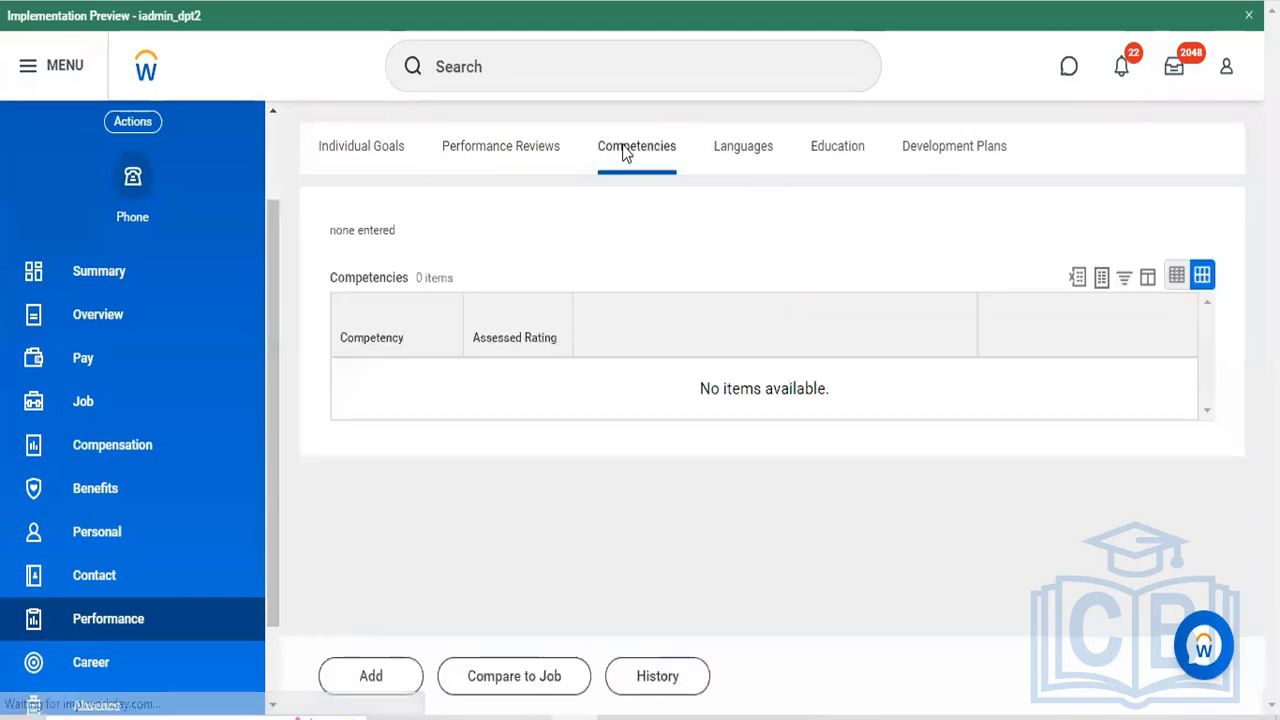
{"action": "left_click", "coordinate": [465, 68]}
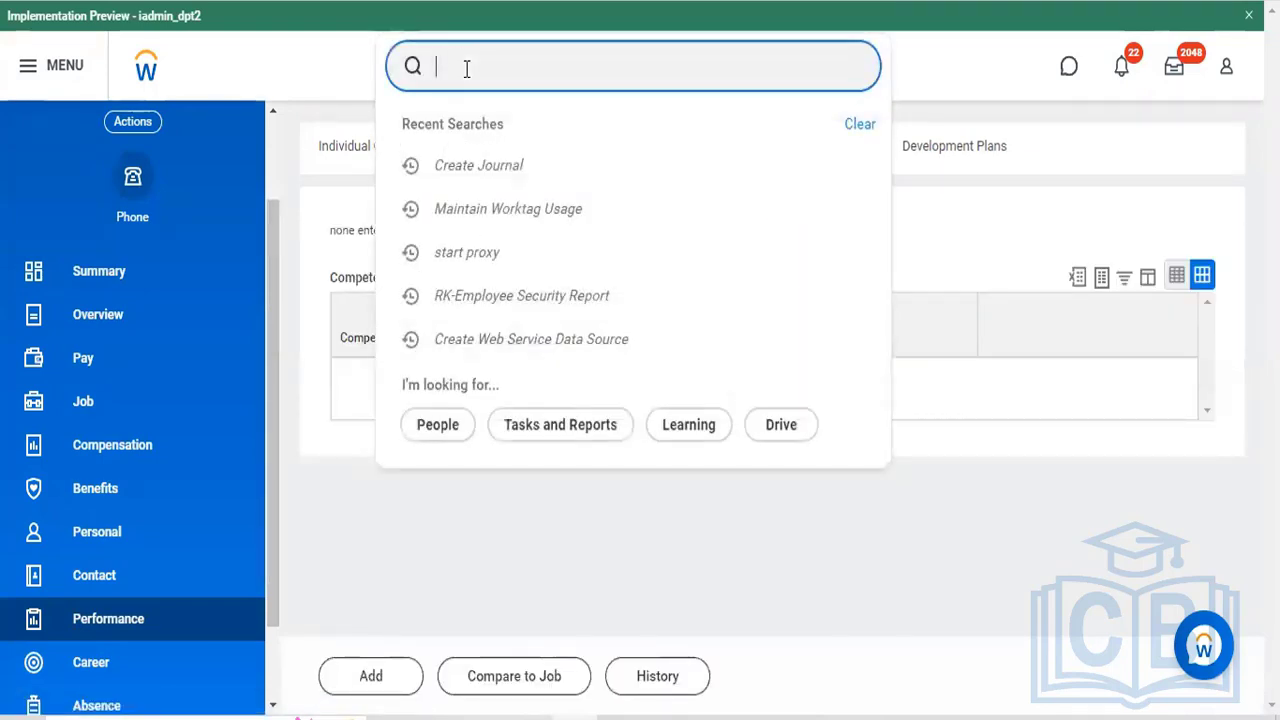
Step: Search 'A', open the Sr.Lead Manager Iphone employee's profile and expand all its sections
{"action": "type", "text": "Alex"}
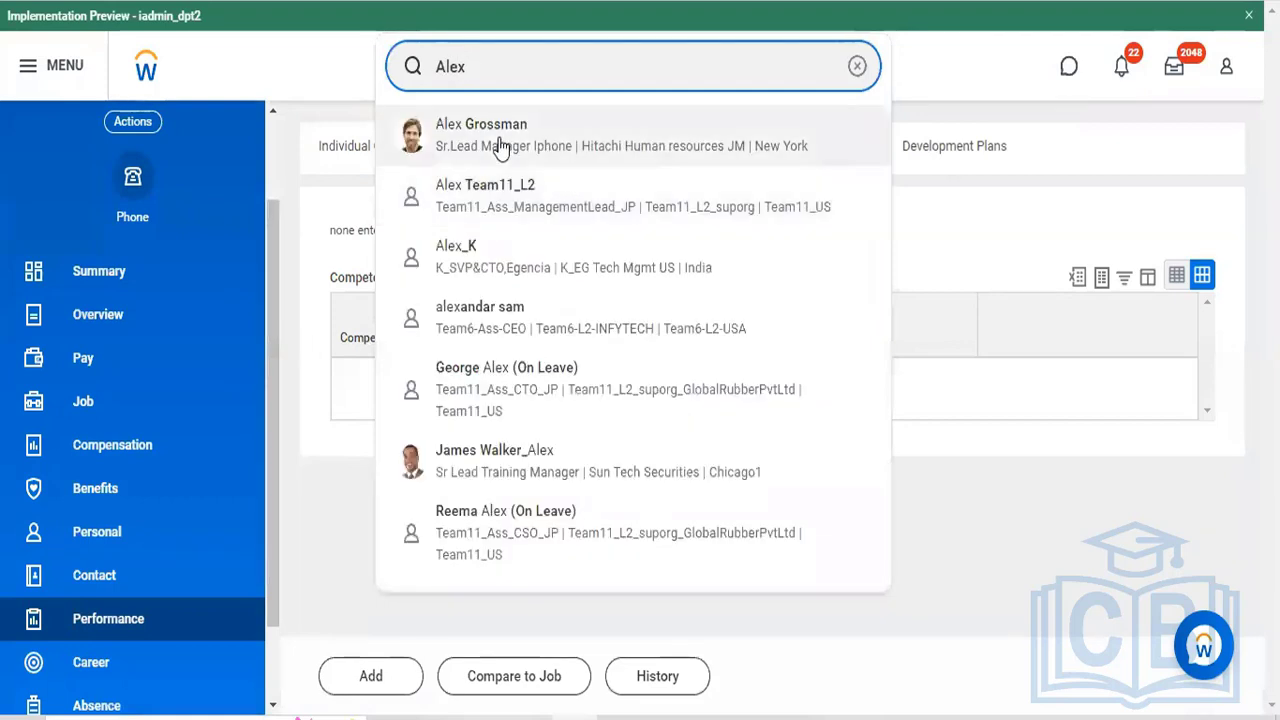
{"action": "left_click", "coordinate": [500, 146]}
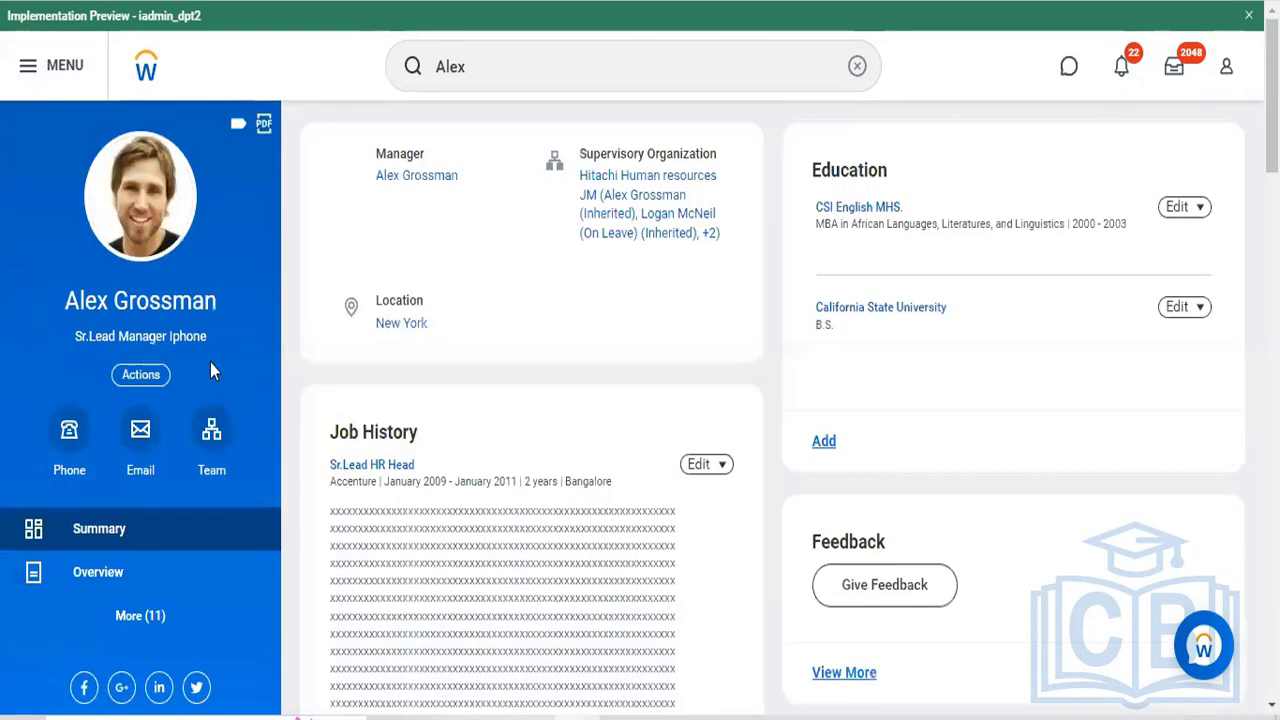
{"action": "left_click", "coordinate": [138, 615]}
{"action": "scroll", "coordinate": [112, 484], "scroll_direction": "down", "scroll_amount": 5}
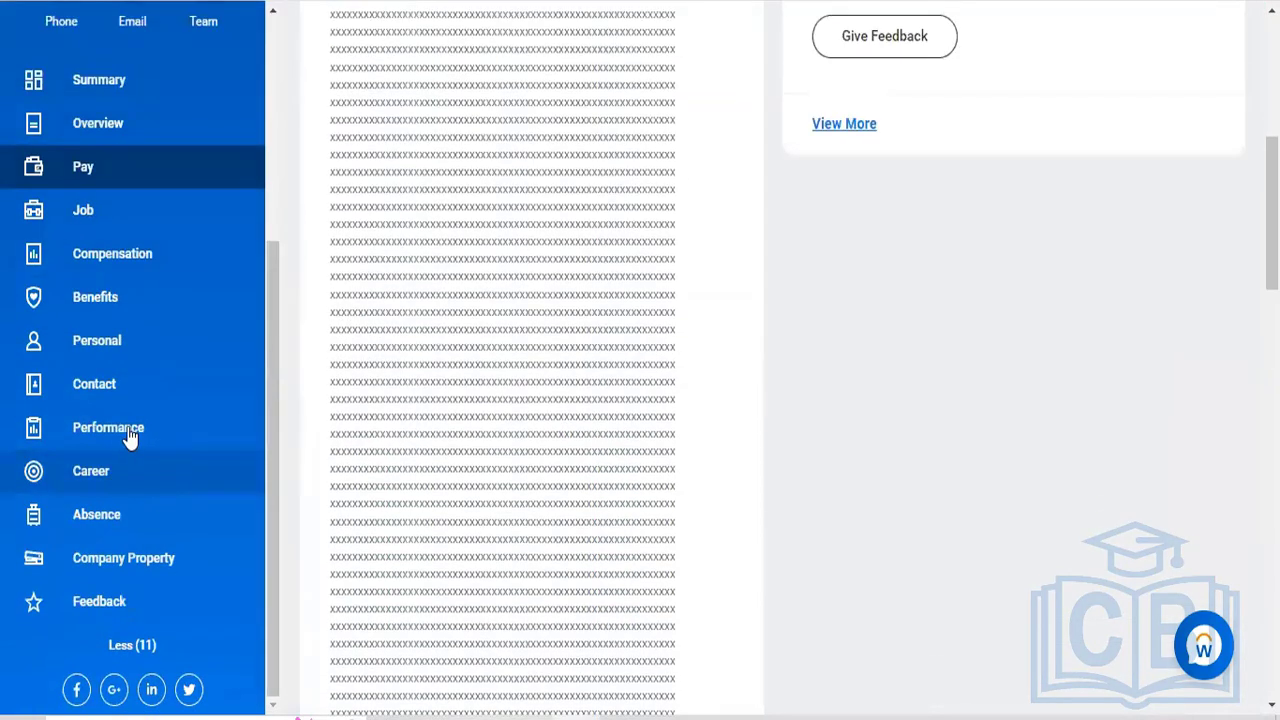
{"action": "left_click", "coordinate": [129, 432]}
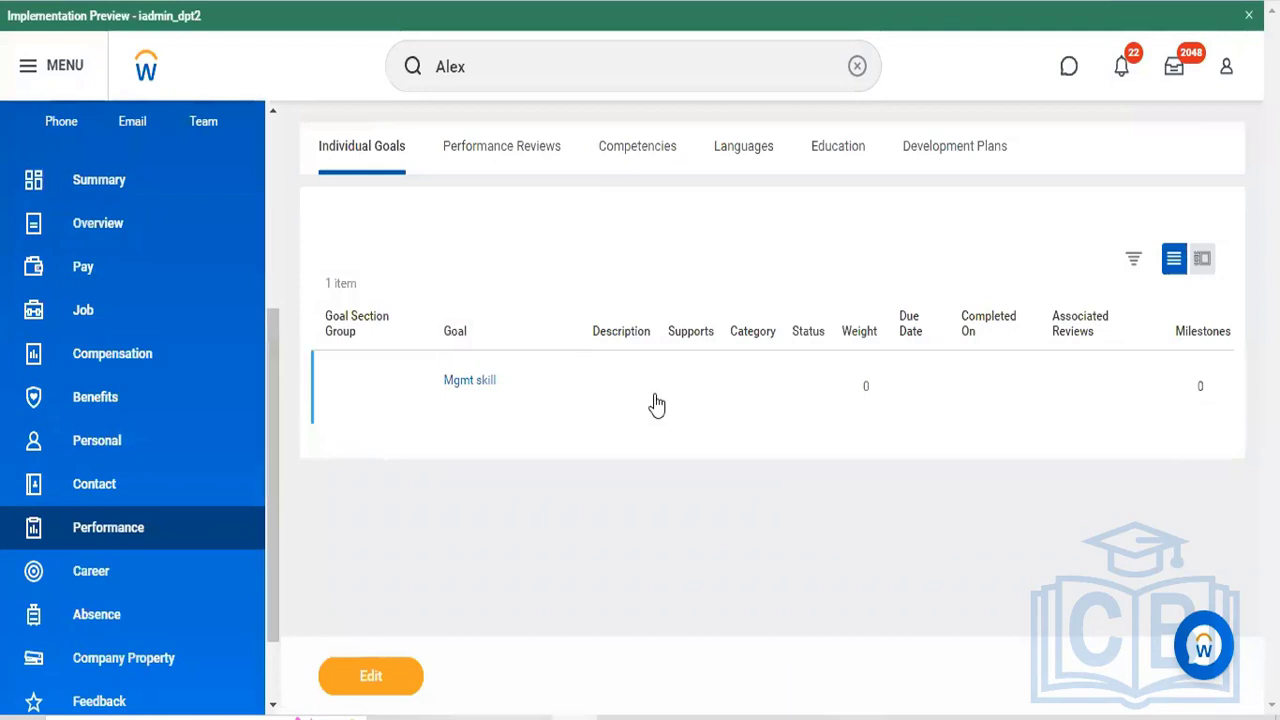
Step: Open the 2014 Performance Appraisal from Performance Reviews and read through it
{"action": "left_click", "coordinate": [519, 152]}
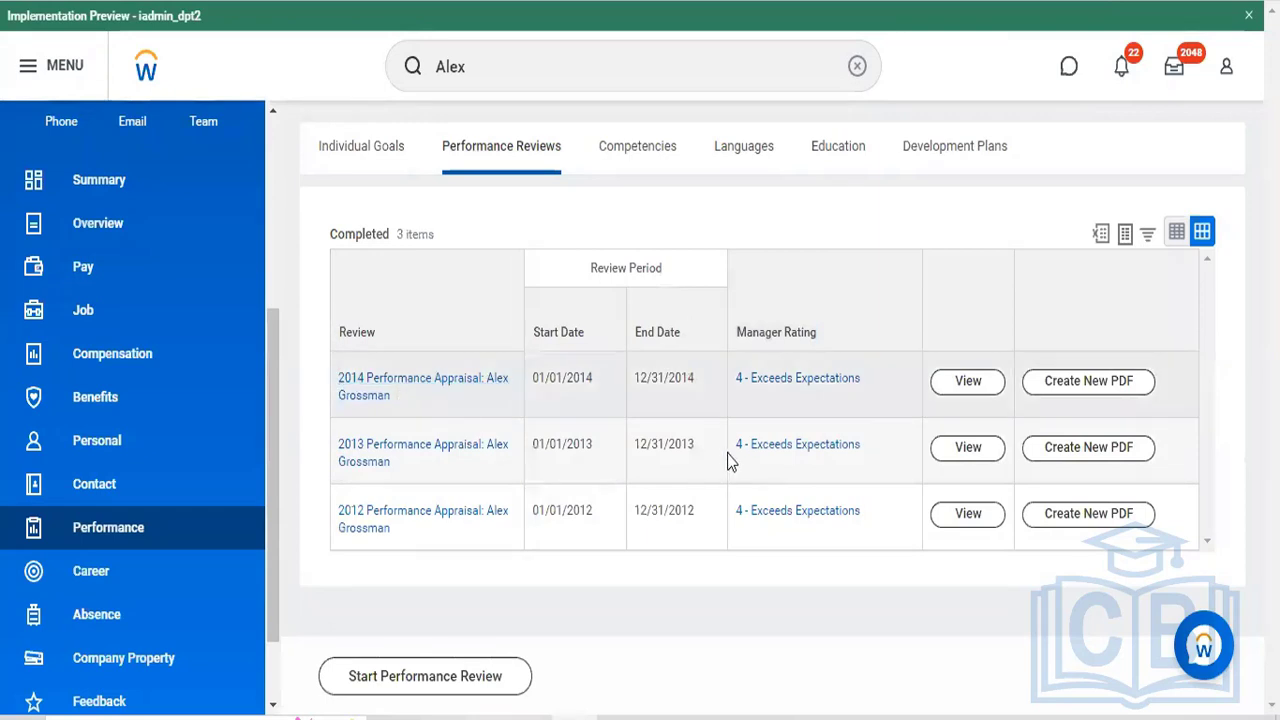
{"action": "left_click", "coordinate": [970, 384]}
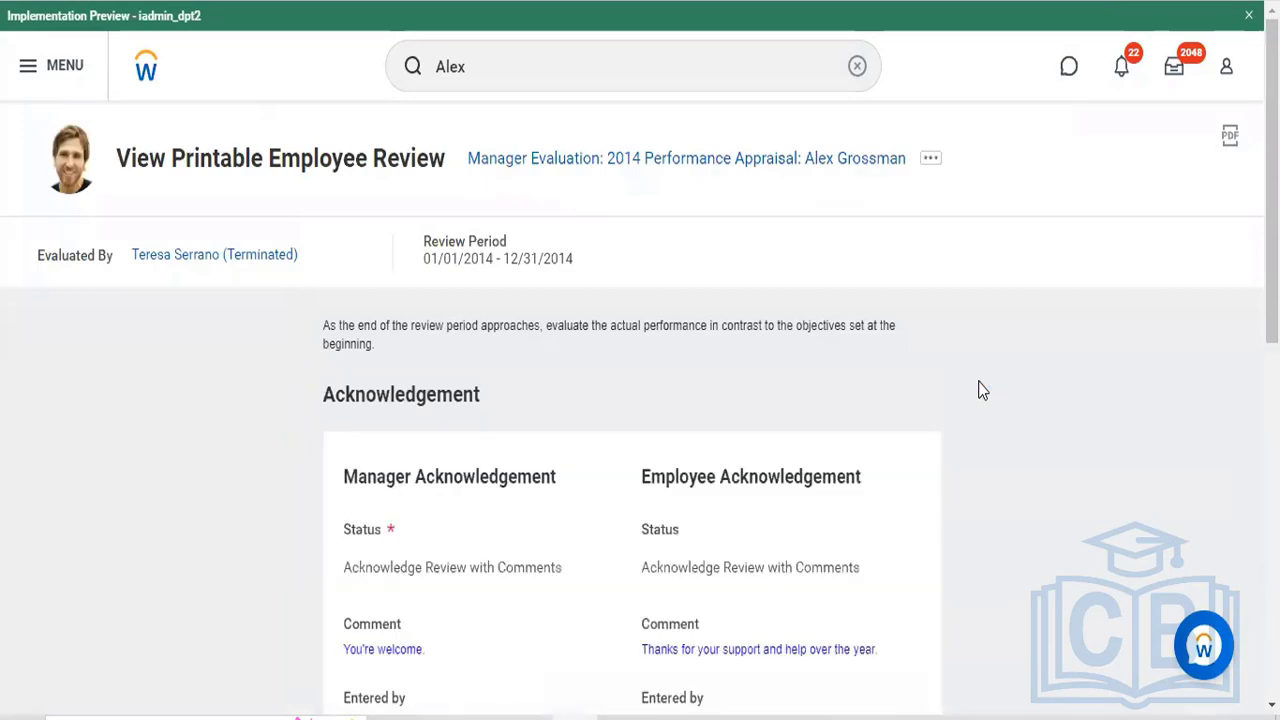
{"action": "scroll", "coordinate": [951, 443], "scroll_direction": "down", "scroll_amount": 3}
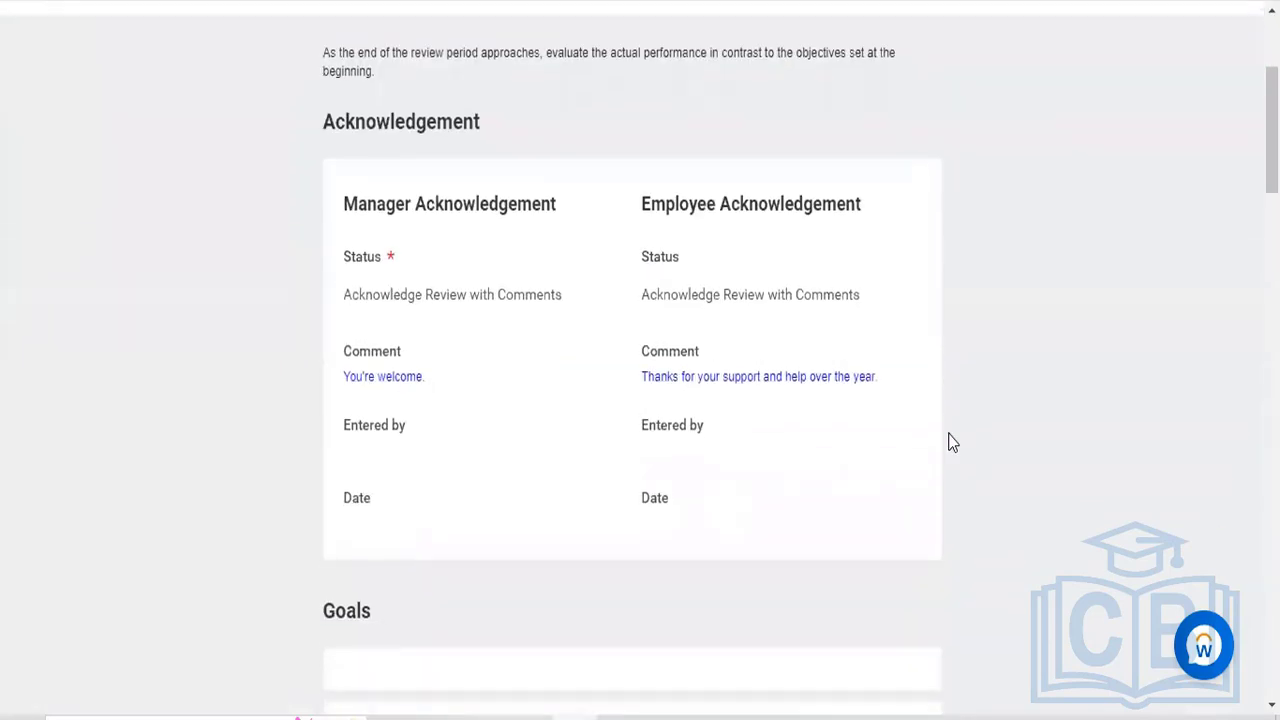
{"action": "scroll", "coordinate": [951, 443], "scroll_direction": "down", "scroll_amount": 1}
{"action": "scroll", "coordinate": [951, 443], "scroll_direction": "down", "scroll_amount": 4}
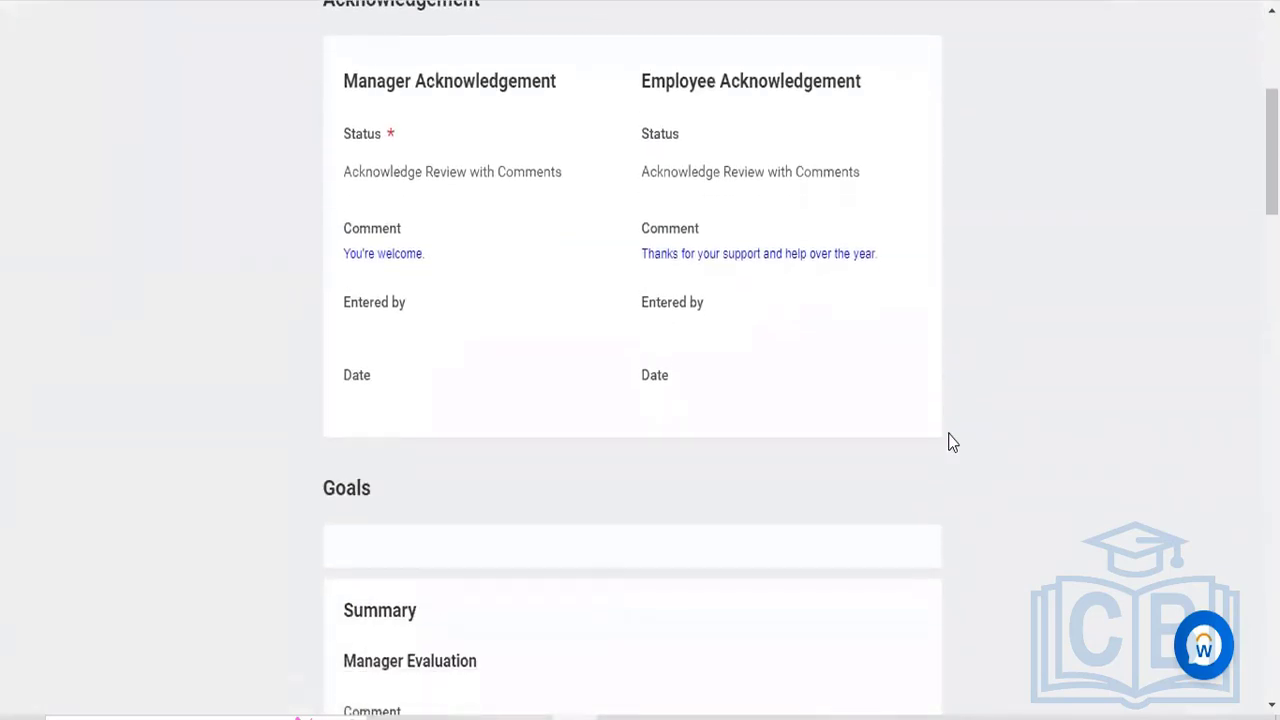
{"action": "scroll", "coordinate": [951, 443], "scroll_direction": "down", "scroll_amount": 6}
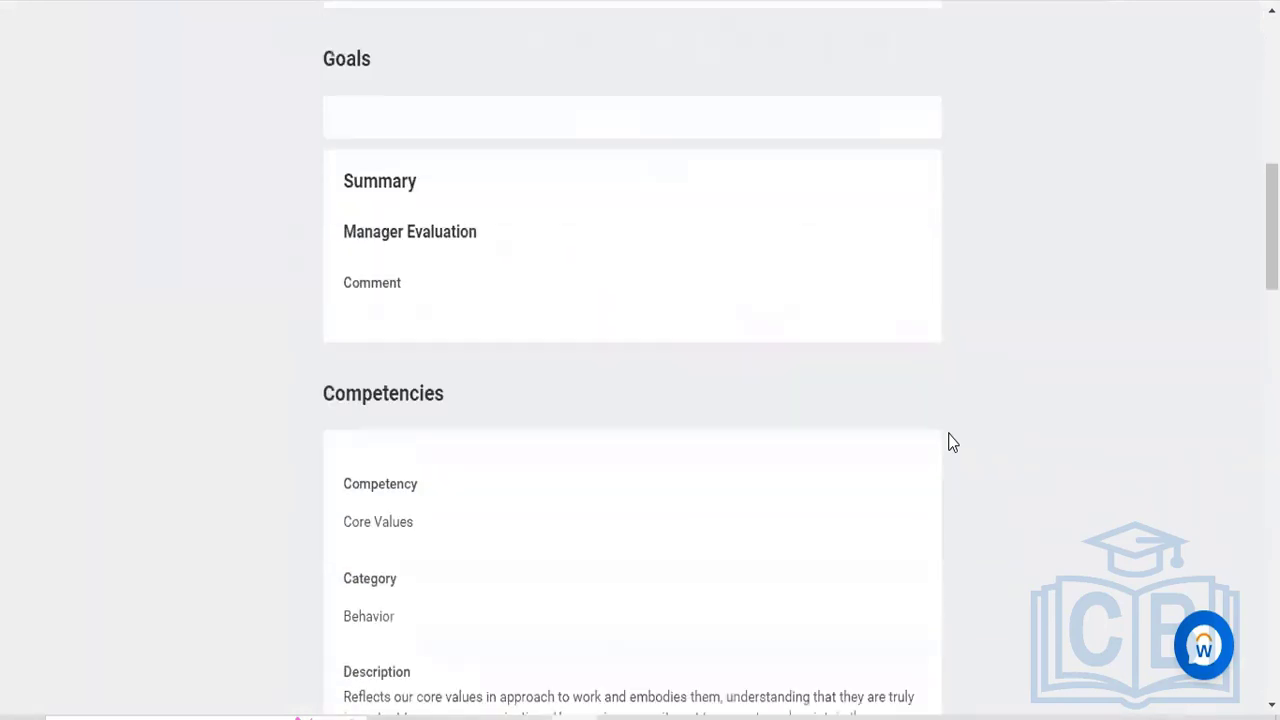
{"action": "scroll", "coordinate": [951, 443], "scroll_direction": "up", "scroll_amount": 5}
{"action": "scroll", "coordinate": [951, 443], "scroll_direction": "up", "scroll_amount": 8}
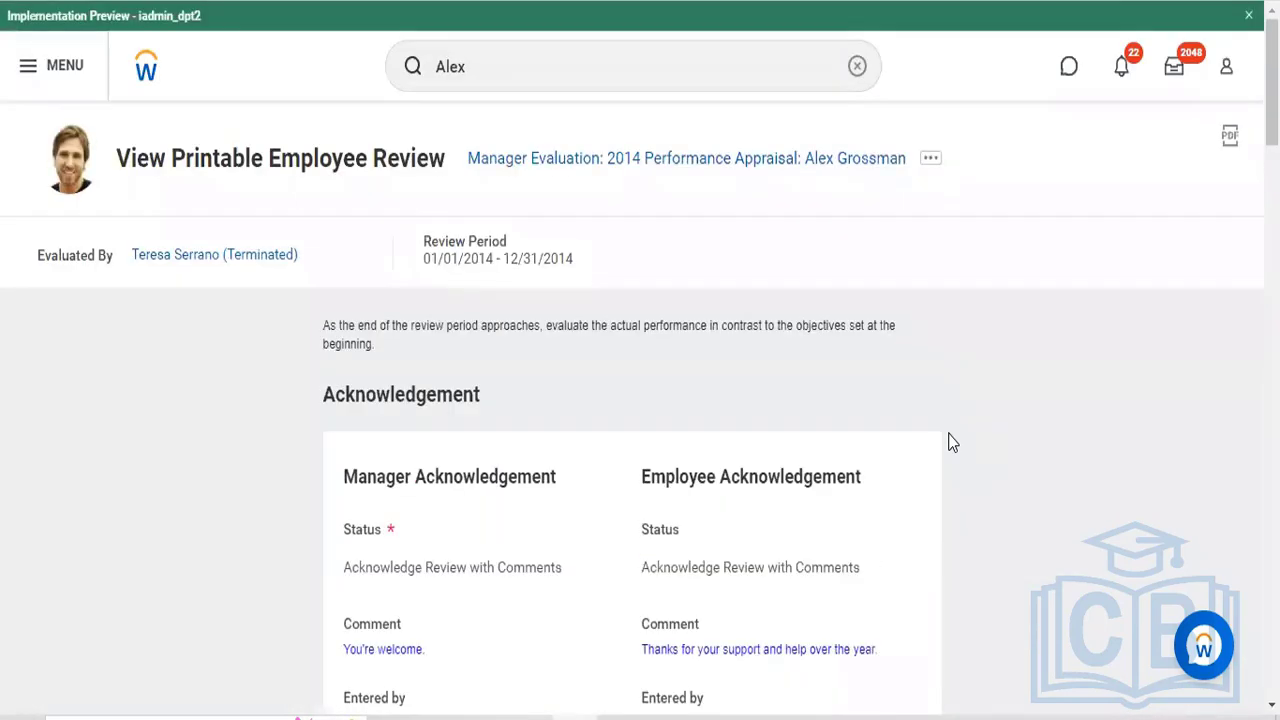
Step: Generate a printable PDF of the 2014 appraisal and acknowledge the generation message
{"action": "left_click", "coordinate": [1234, 140]}
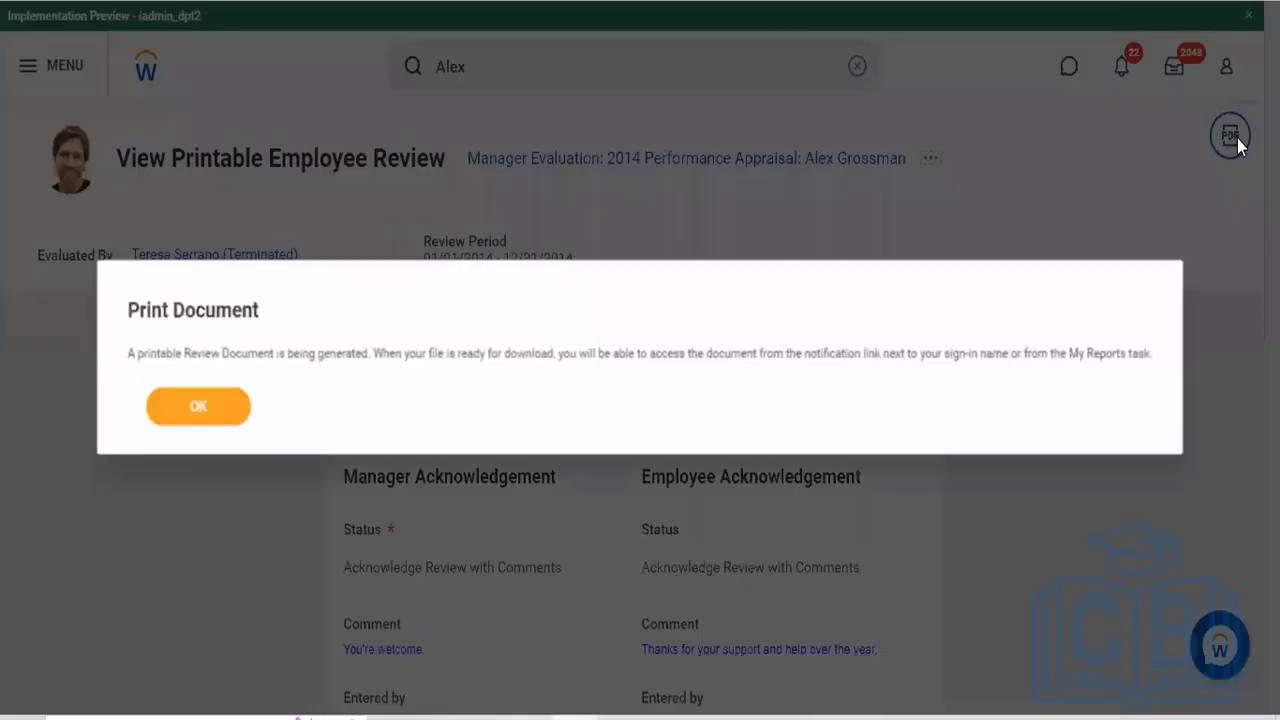
{"action": "left_click", "coordinate": [189, 410]}
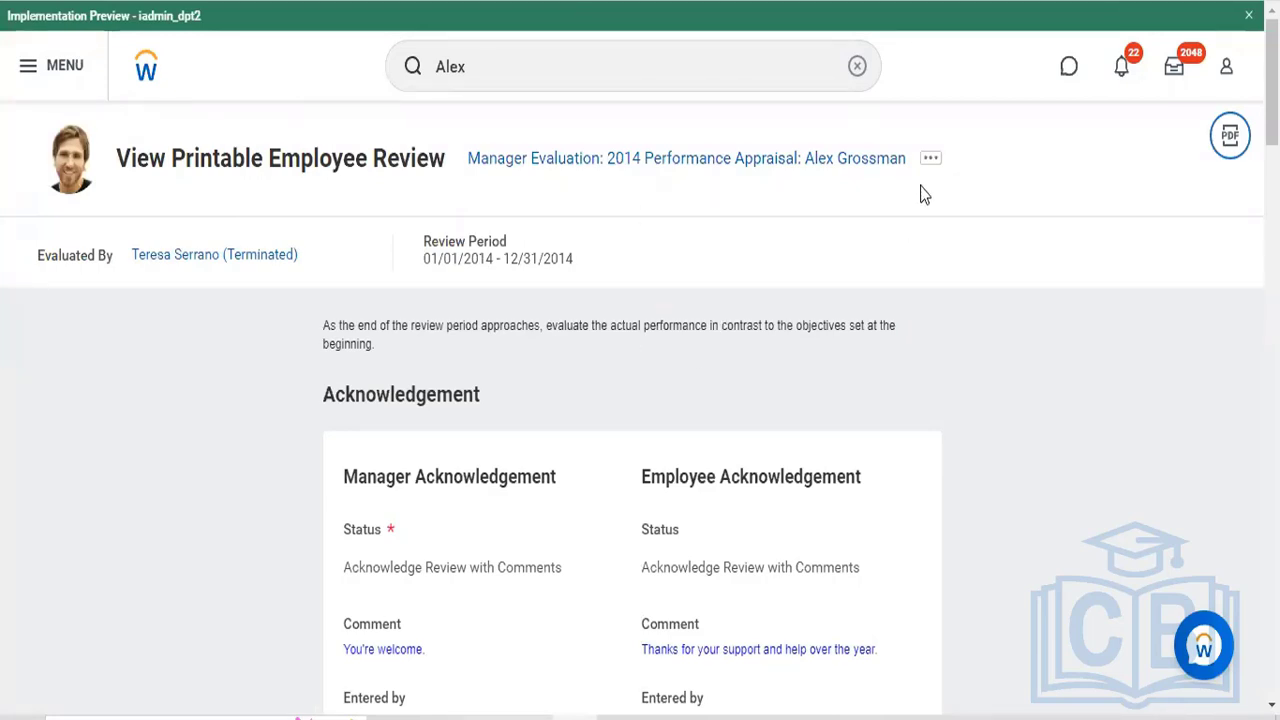
{"action": "scroll", "coordinate": [800, 287], "scroll_direction": "down", "scroll_amount": 15}
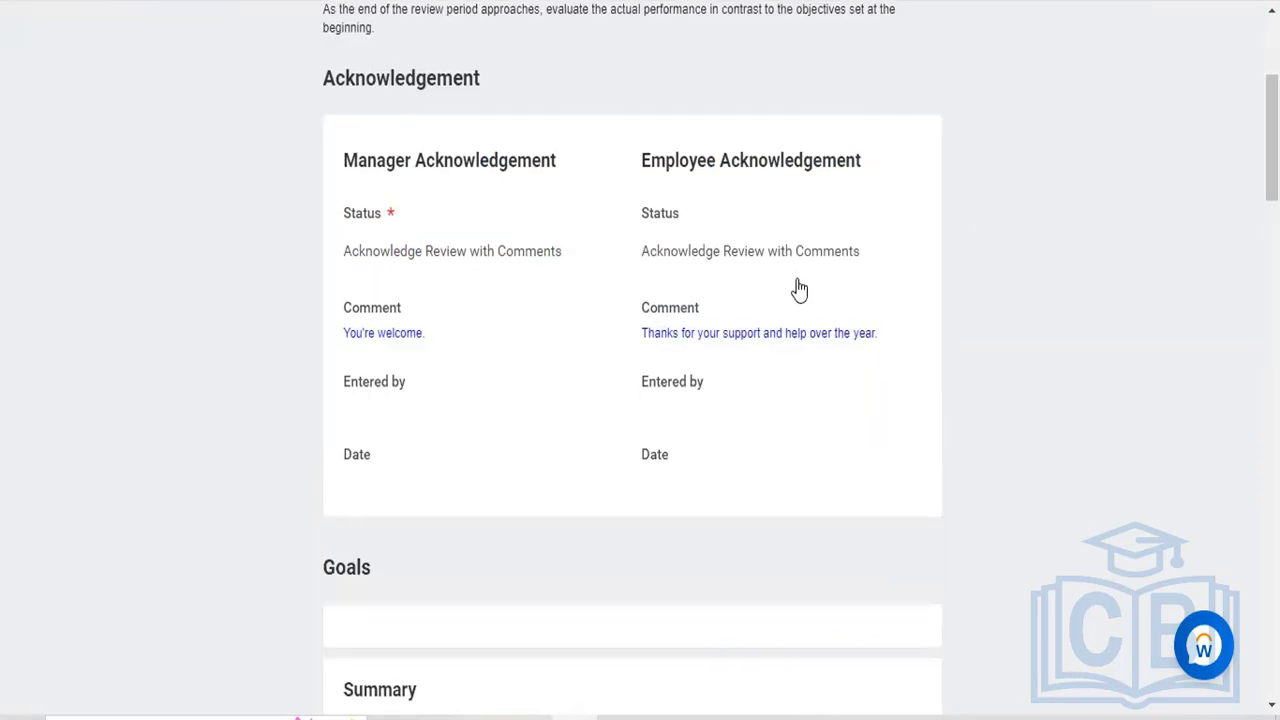
{"action": "scroll", "coordinate": [800, 287], "scroll_direction": "down", "scroll_amount": 10}
{"action": "scroll", "coordinate": [800, 287], "scroll_direction": "up", "scroll_amount": 20}
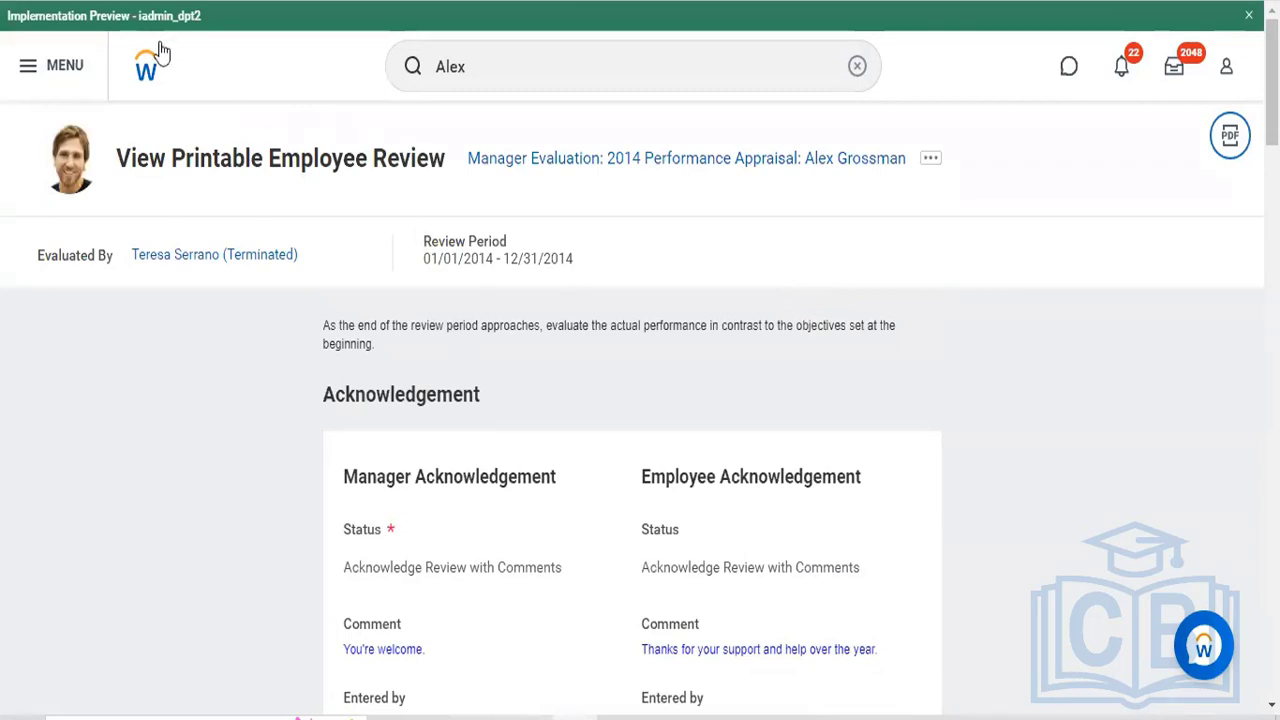
{"action": "left_click", "coordinate": [527, 89]}
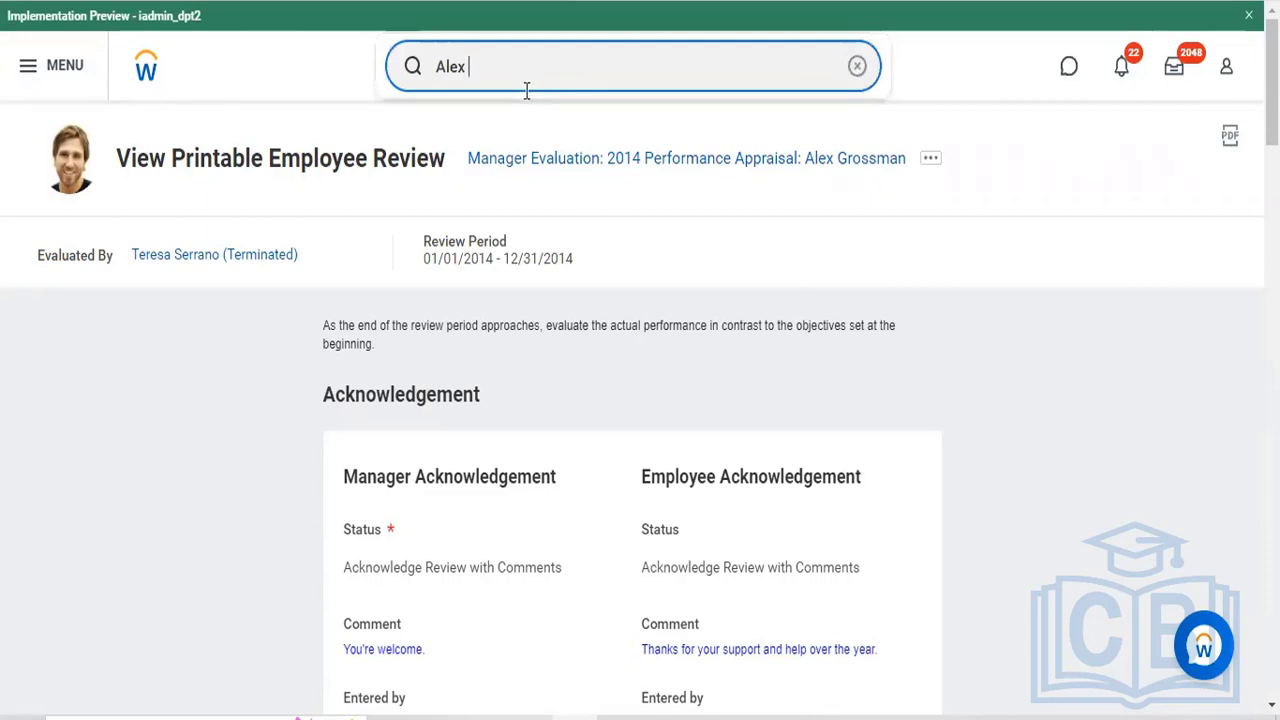
Step: Reopen the employee's profile and navigate to the Career section's Employee Talent Analysis
{"action": "left_click", "coordinate": [504, 128]}
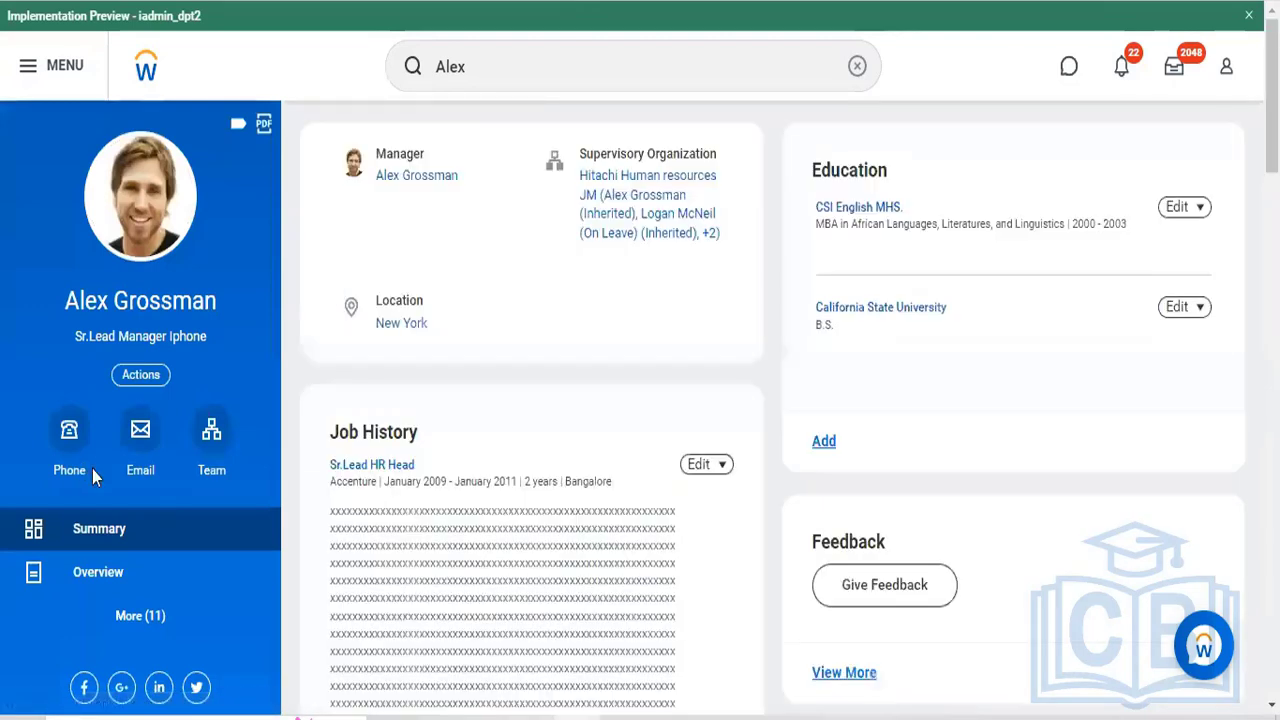
{"action": "scroll", "coordinate": [97, 498], "scroll_direction": "down", "scroll_amount": 10}
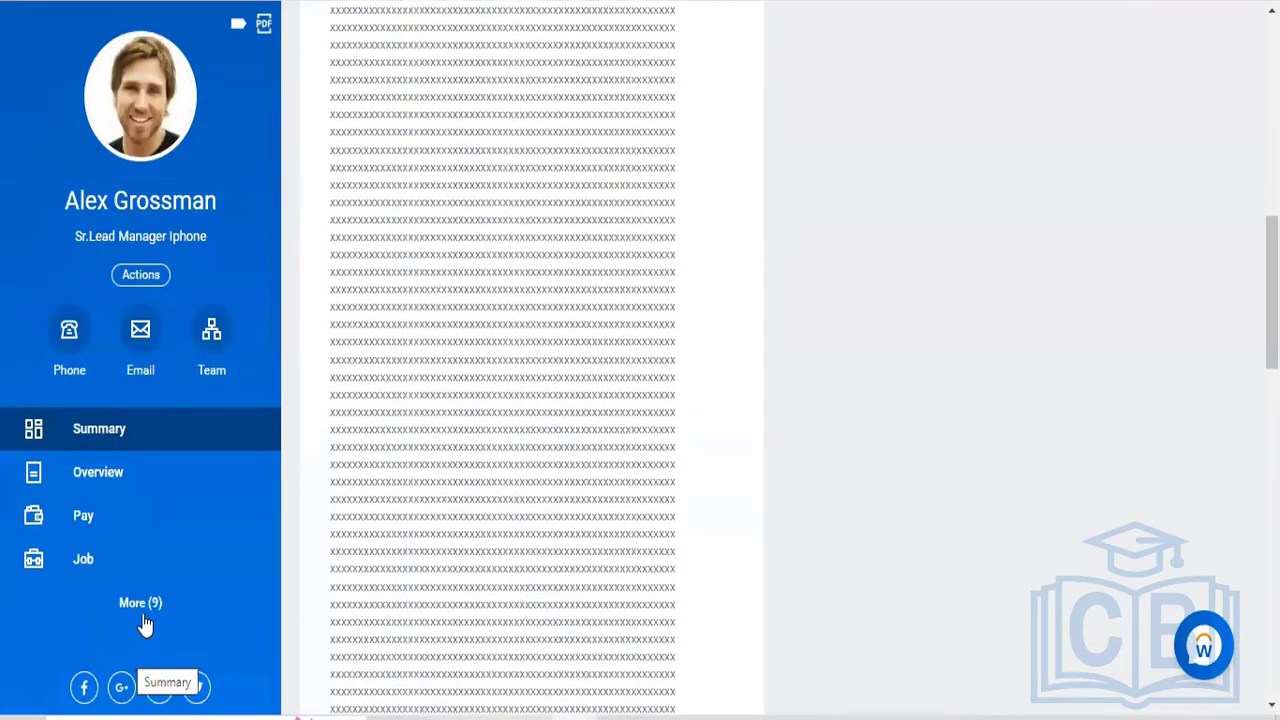
{"action": "left_click", "coordinate": [143, 618]}
{"action": "scroll", "coordinate": [151, 506], "scroll_direction": "down", "scroll_amount": 3}
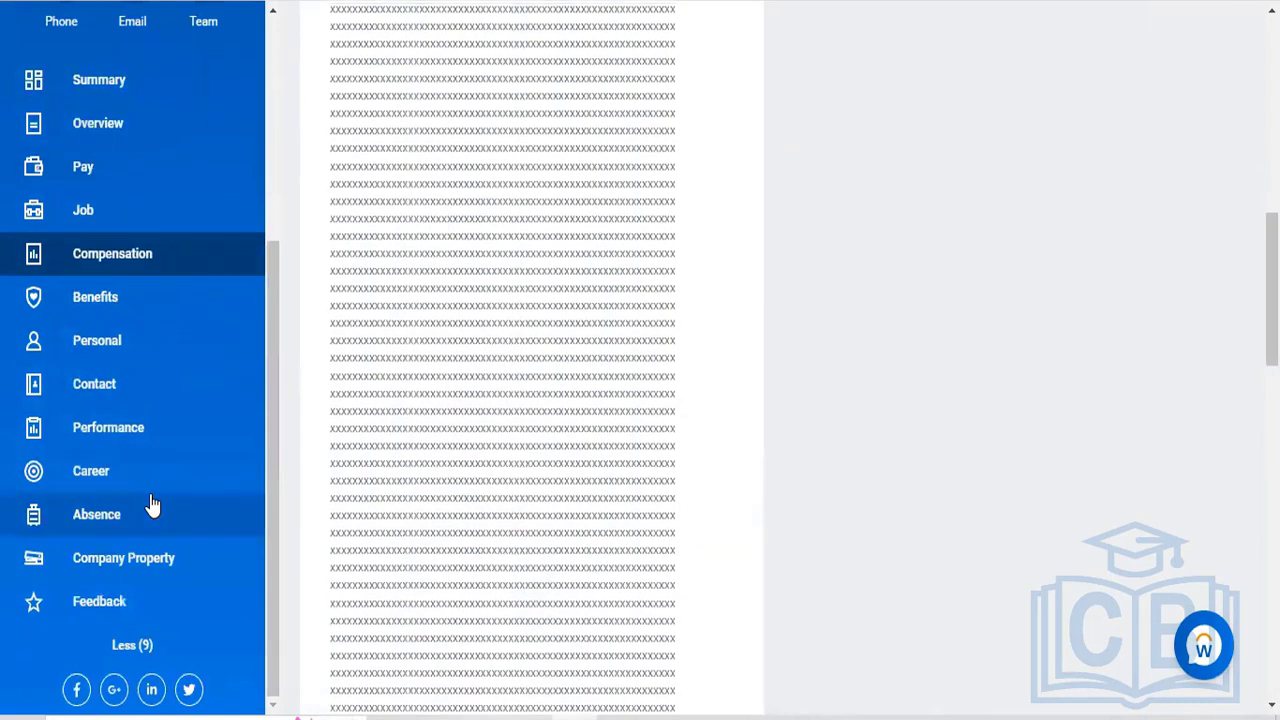
{"action": "left_click", "coordinate": [137, 437]}
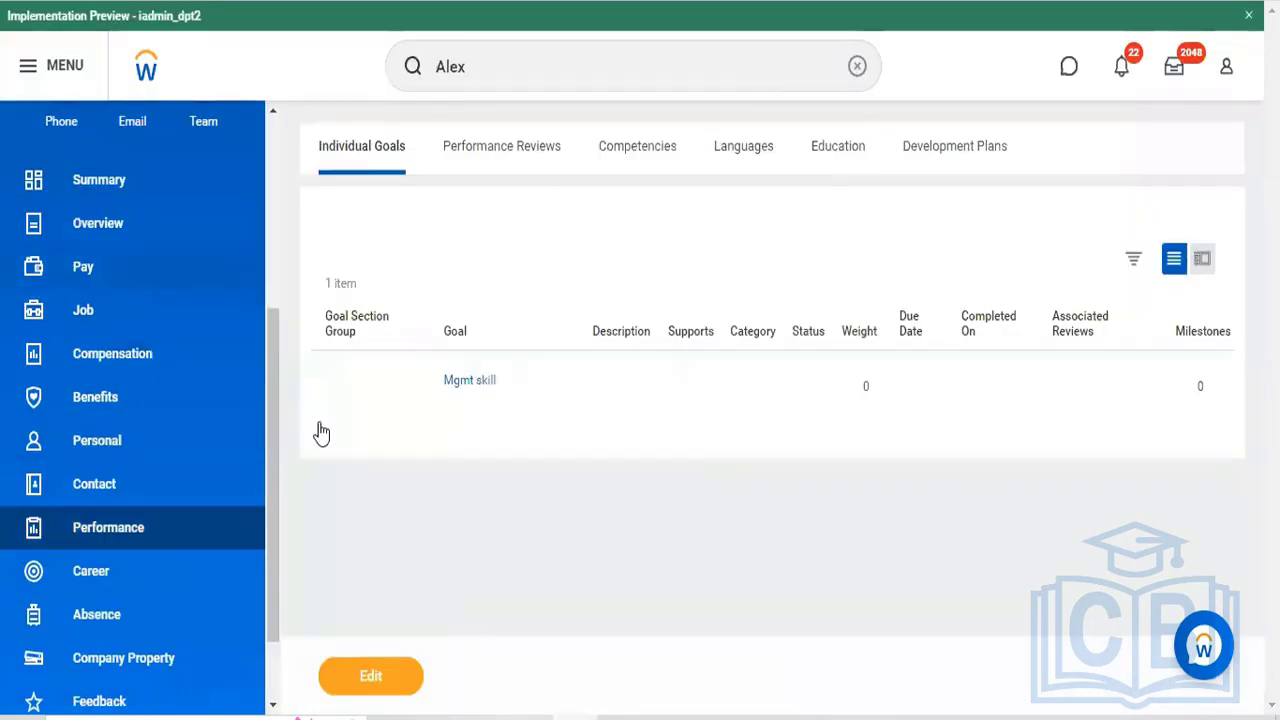
{"action": "scroll", "coordinate": [128, 428], "scroll_direction": "down", "scroll_amount": 2}
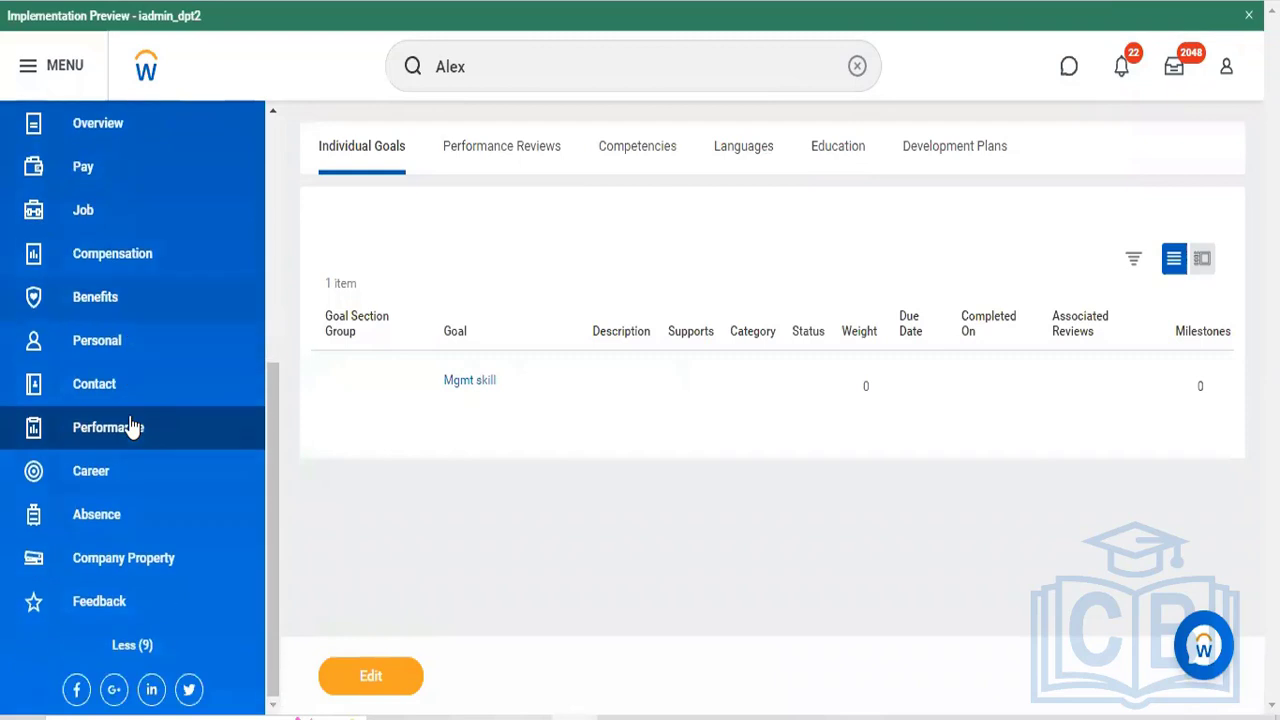
{"action": "left_click", "coordinate": [112, 486]}
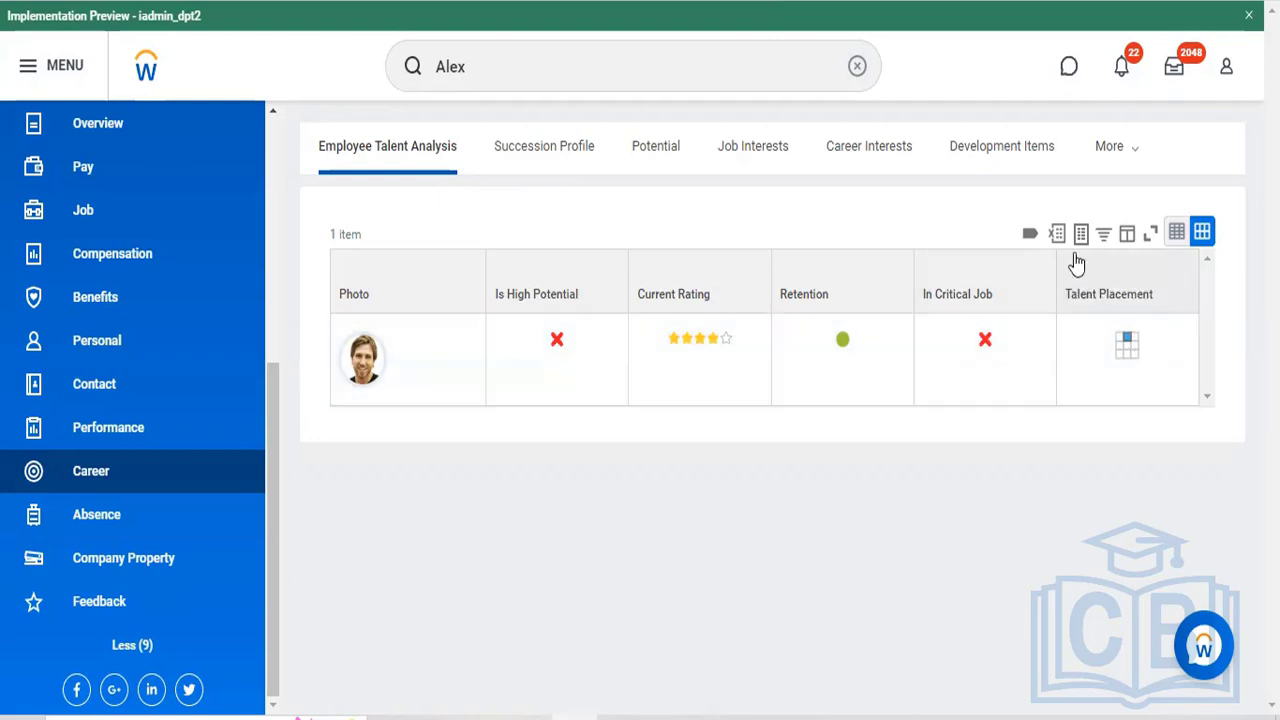
Step: Export the Employee Talent Analysis table to an Excel spreadsheet and dismiss the message
{"action": "left_click", "coordinate": [1060, 236]}
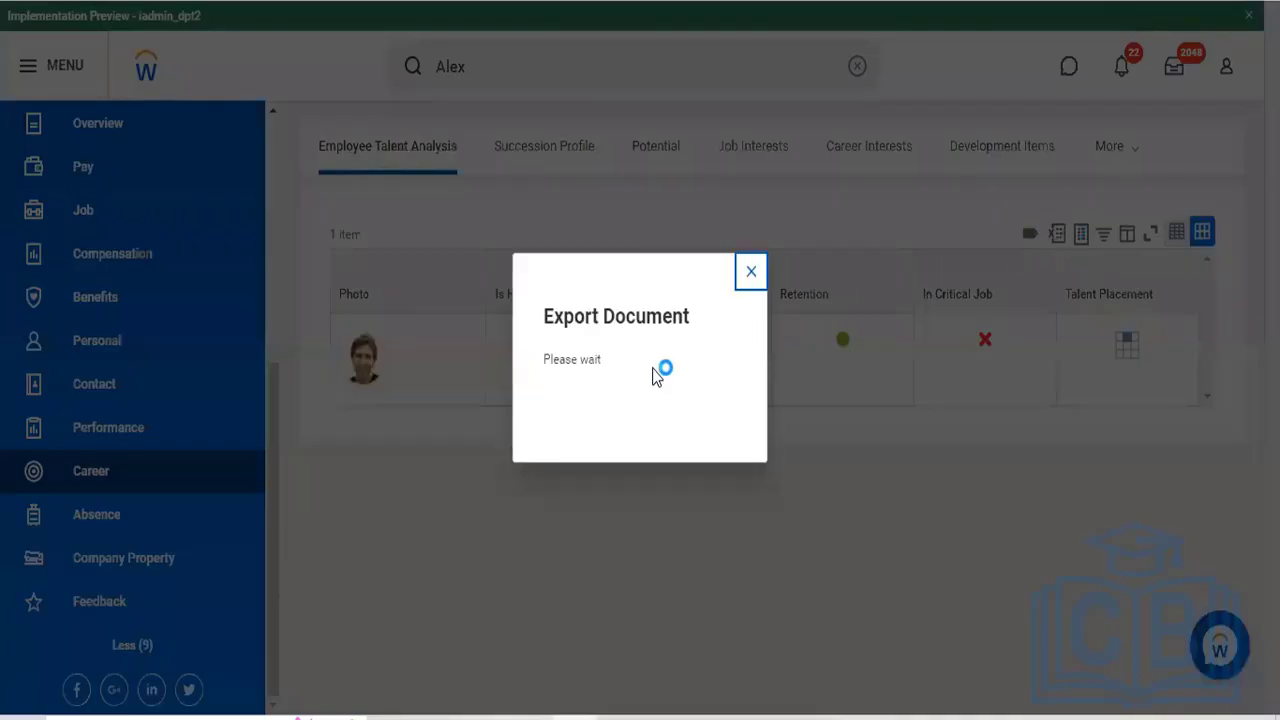
{"action": "left_click", "coordinate": [655, 392]}
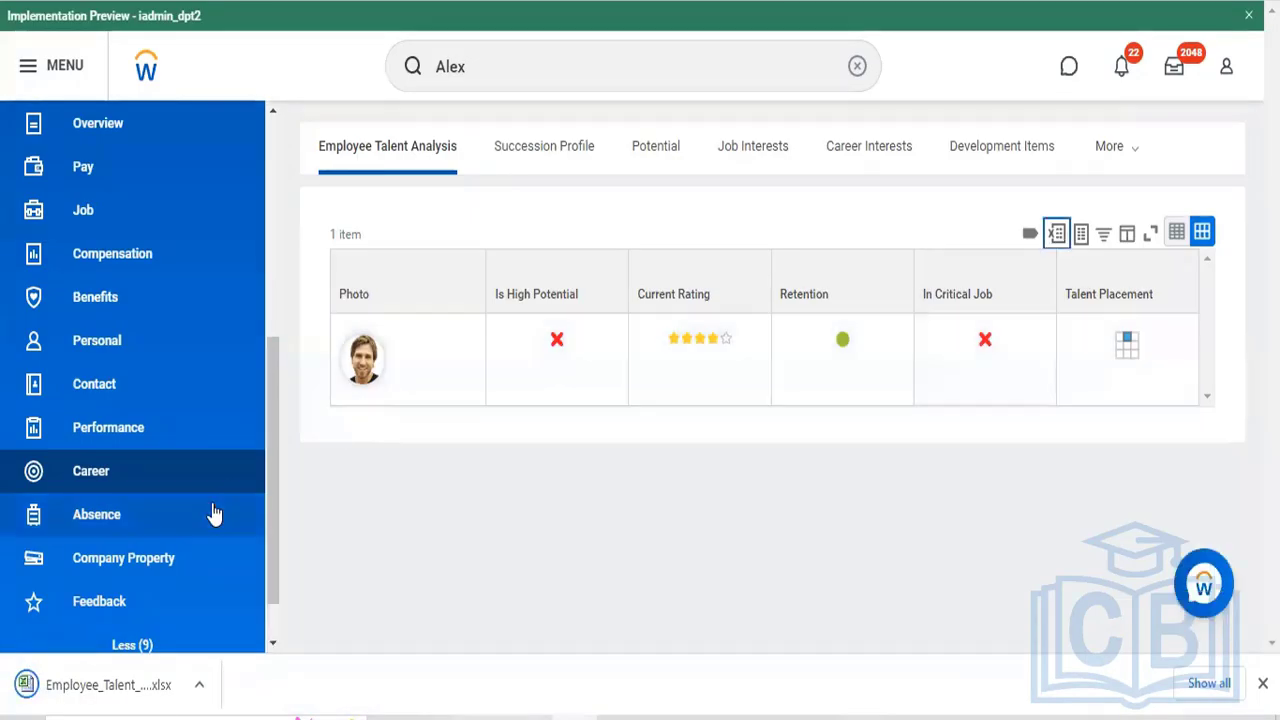
{"action": "scroll", "coordinate": [211, 514], "scroll_direction": "down", "scroll_amount": 1}
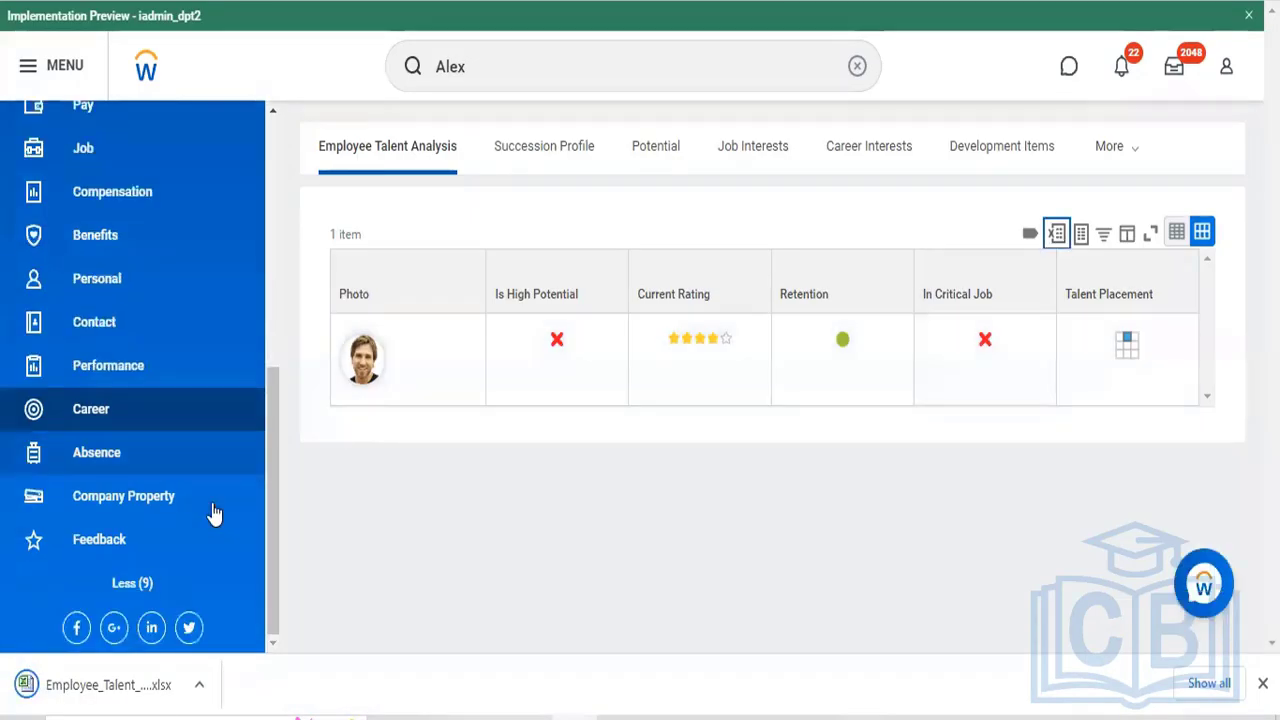
Step: Review the Absence Balance table's nine day-based plan balances, scrolling across its columns
{"action": "left_click", "coordinate": [149, 463]}
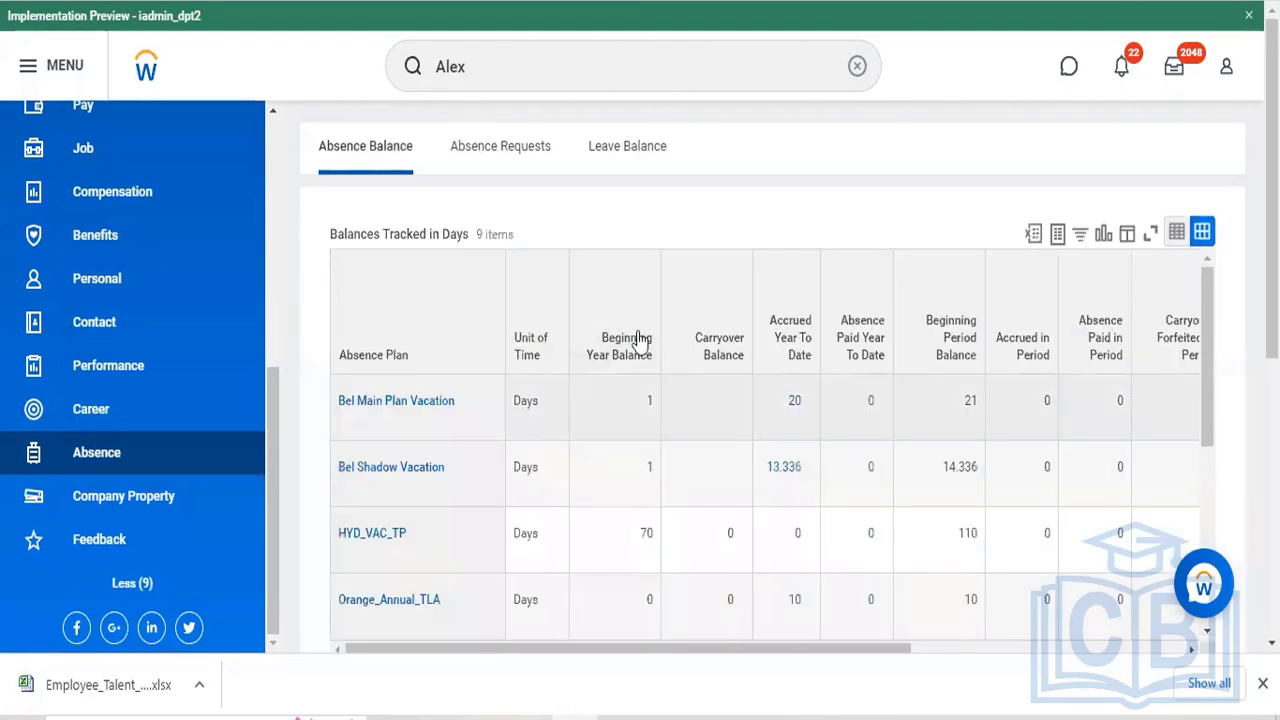
{"action": "scroll", "coordinate": [900, 338], "scroll_direction": "down", "scroll_amount": 1}
{"action": "scroll", "coordinate": [898, 338], "scroll_direction": "down", "scroll_amount": 1}
{"action": "scroll", "coordinate": [898, 338], "scroll_direction": "down", "scroll_amount": 1}
{"action": "scroll", "coordinate": [898, 338], "scroll_direction": "up", "scroll_amount": 1}
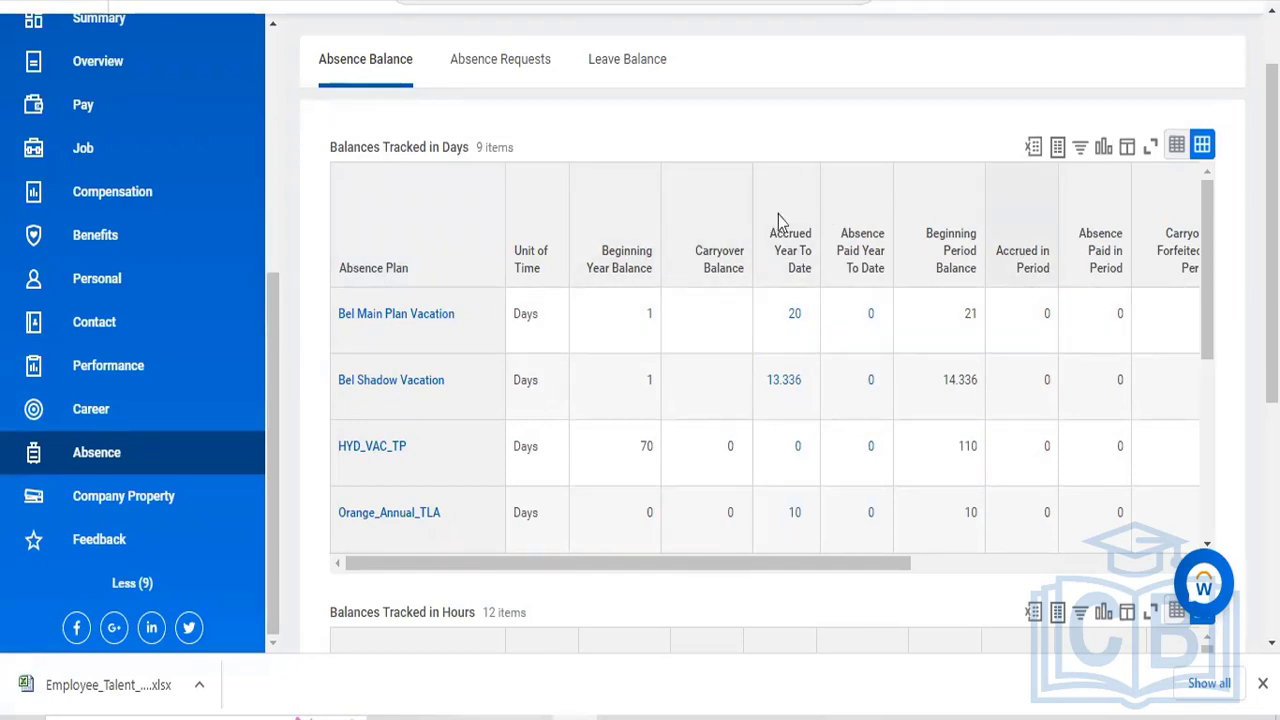
{"action": "left_click_drag", "start_coordinate": [789, 557], "coordinate": [980, 620]}
{"action": "left_click_drag", "start_coordinate": [713, 622], "coordinate": [449, 634]}
{"action": "left_click", "coordinate": [490, 68]}
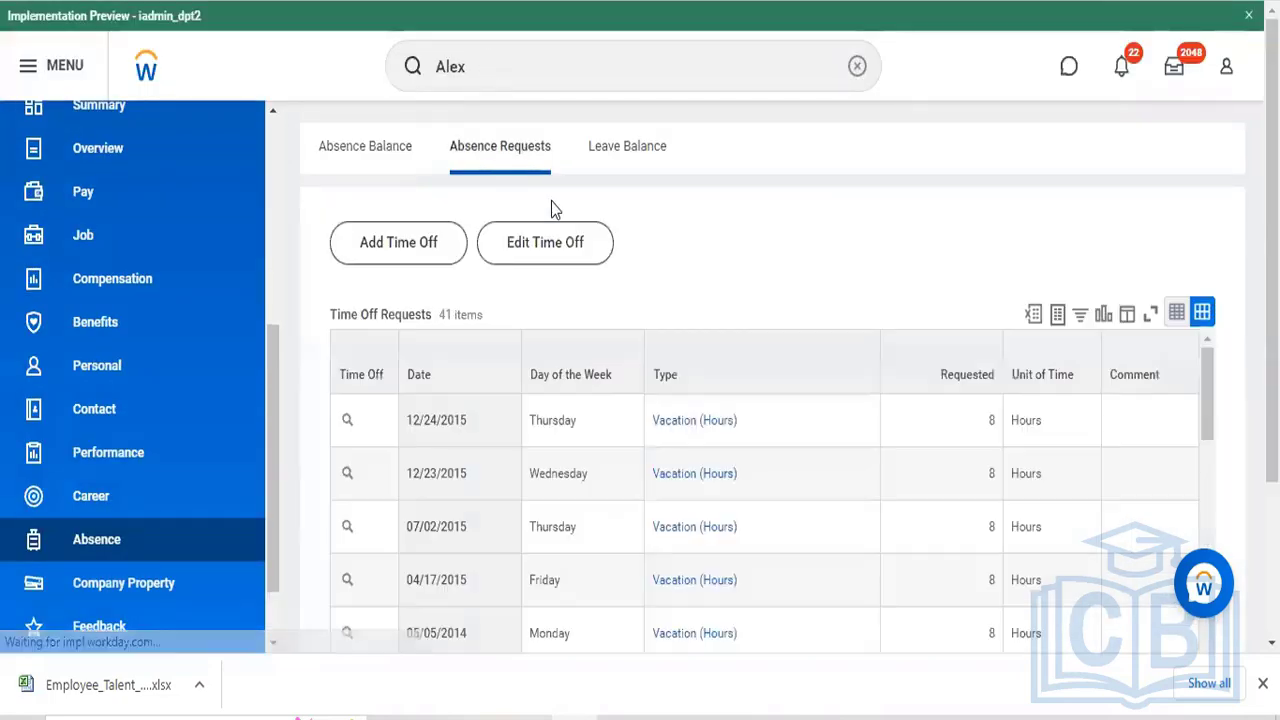
Step: Browse the 41 absence requests, then switch to the Leave Balance tab
{"action": "scroll", "coordinate": [708, 325], "scroll_direction": "down", "scroll_amount": 2}
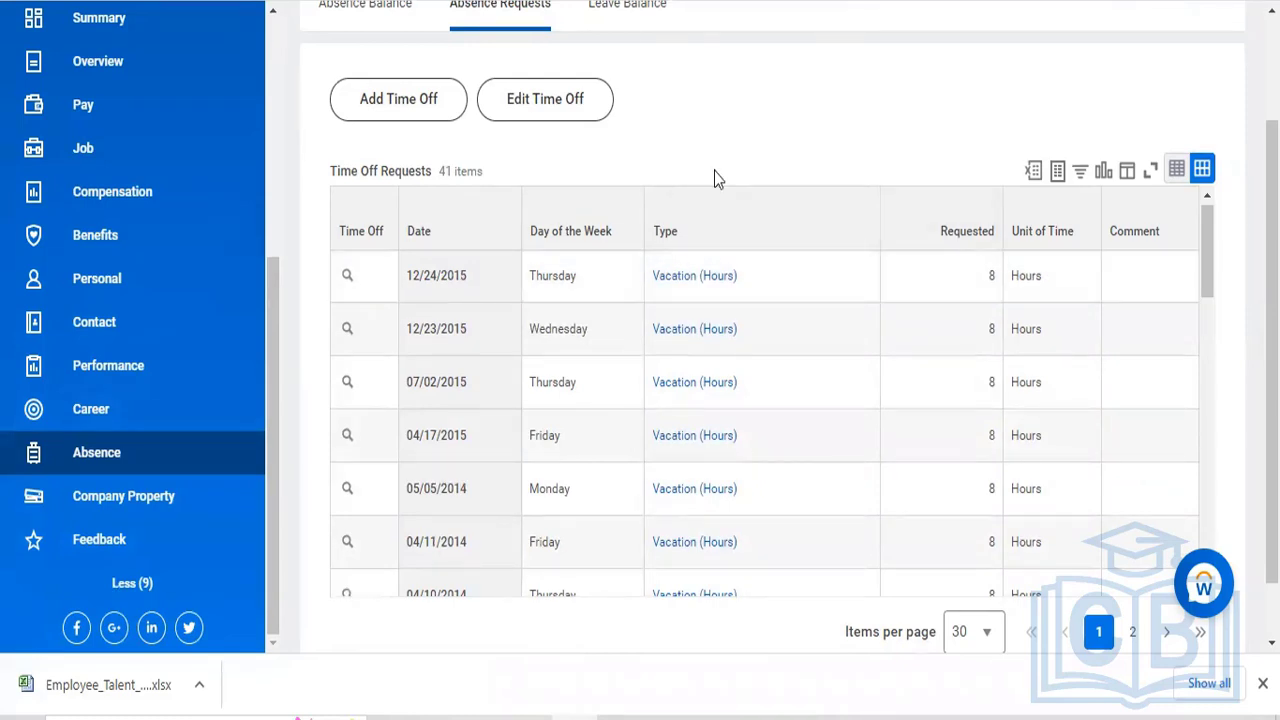
{"action": "scroll", "coordinate": [714, 178], "scroll_direction": "up", "scroll_amount": 1}
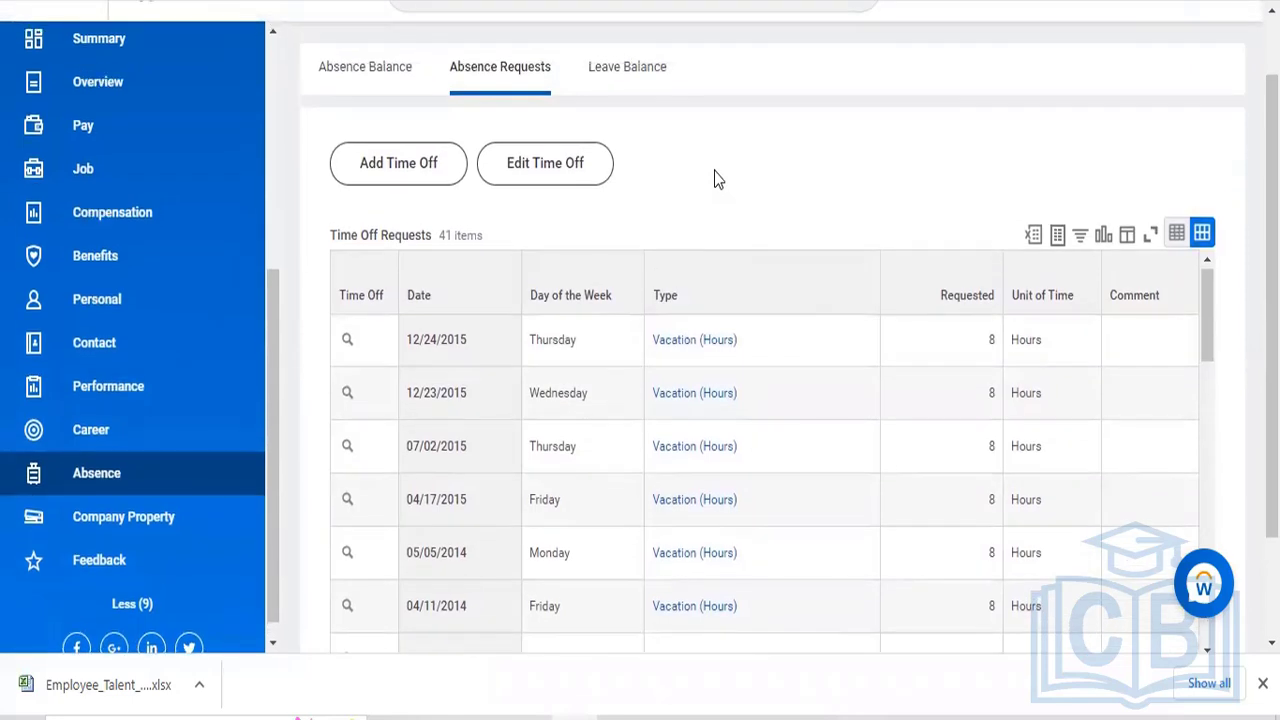
{"action": "left_click", "coordinate": [633, 75]}
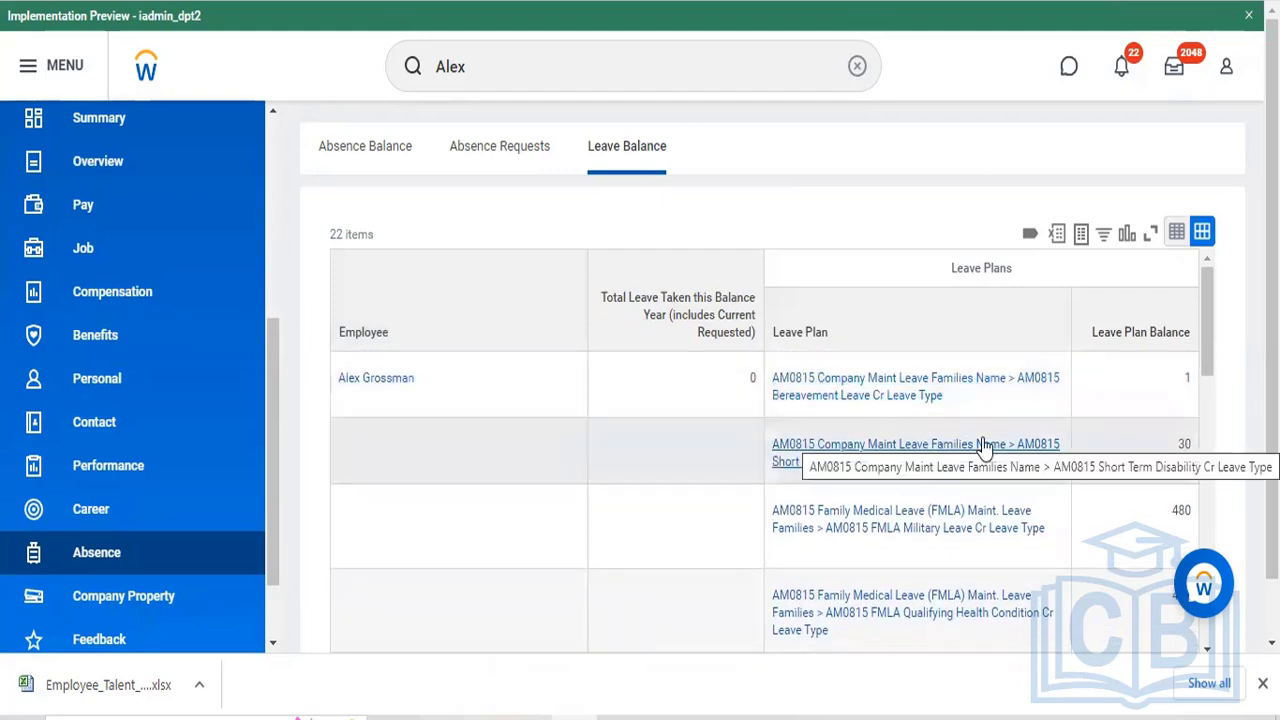
Step: Export the 22-plan Leave Balance table to Excel and close the download bar
{"action": "scroll", "coordinate": [982, 447], "scroll_direction": "down", "scroll_amount": 3}
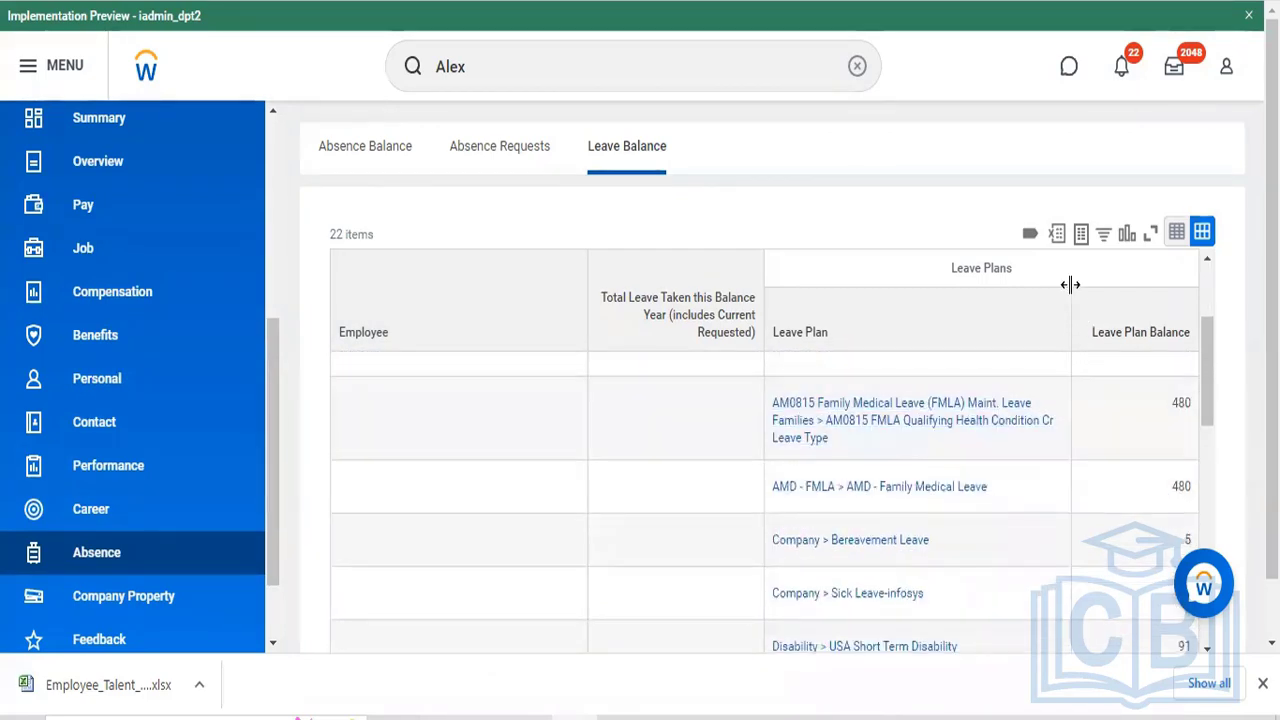
{"action": "left_click", "coordinate": [1058, 242]}
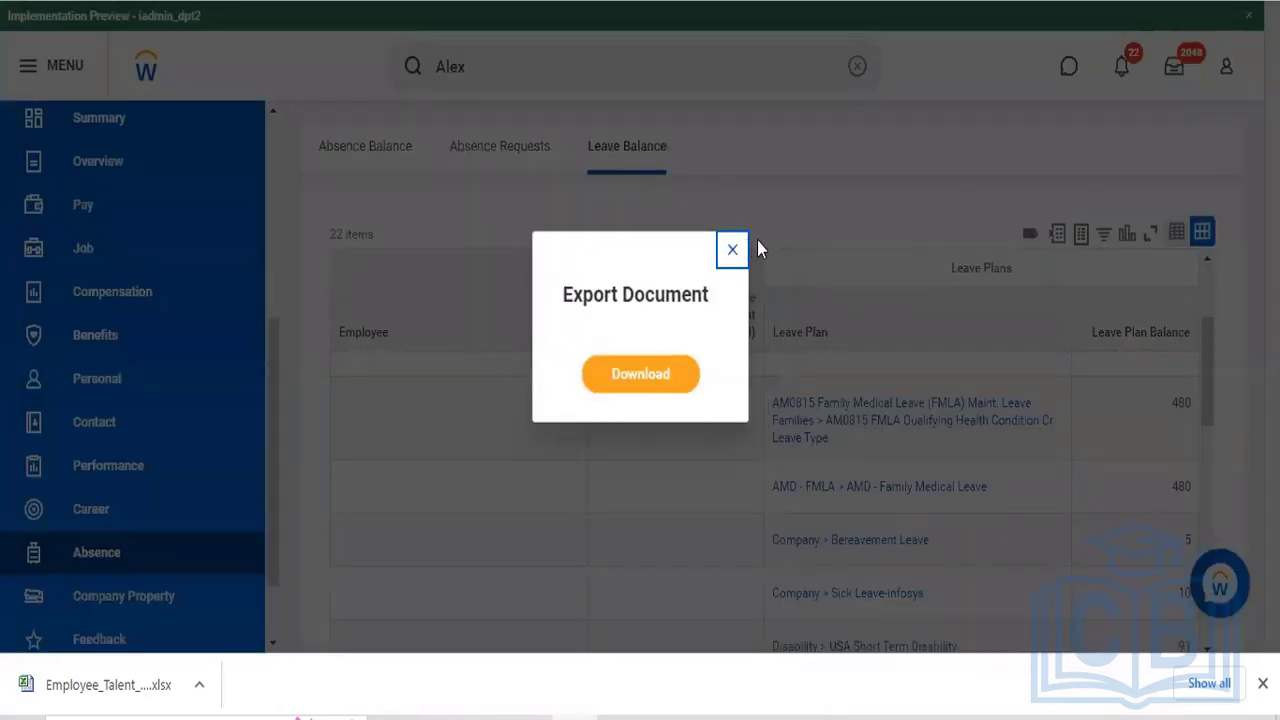
{"action": "left_click", "coordinate": [802, 205]}
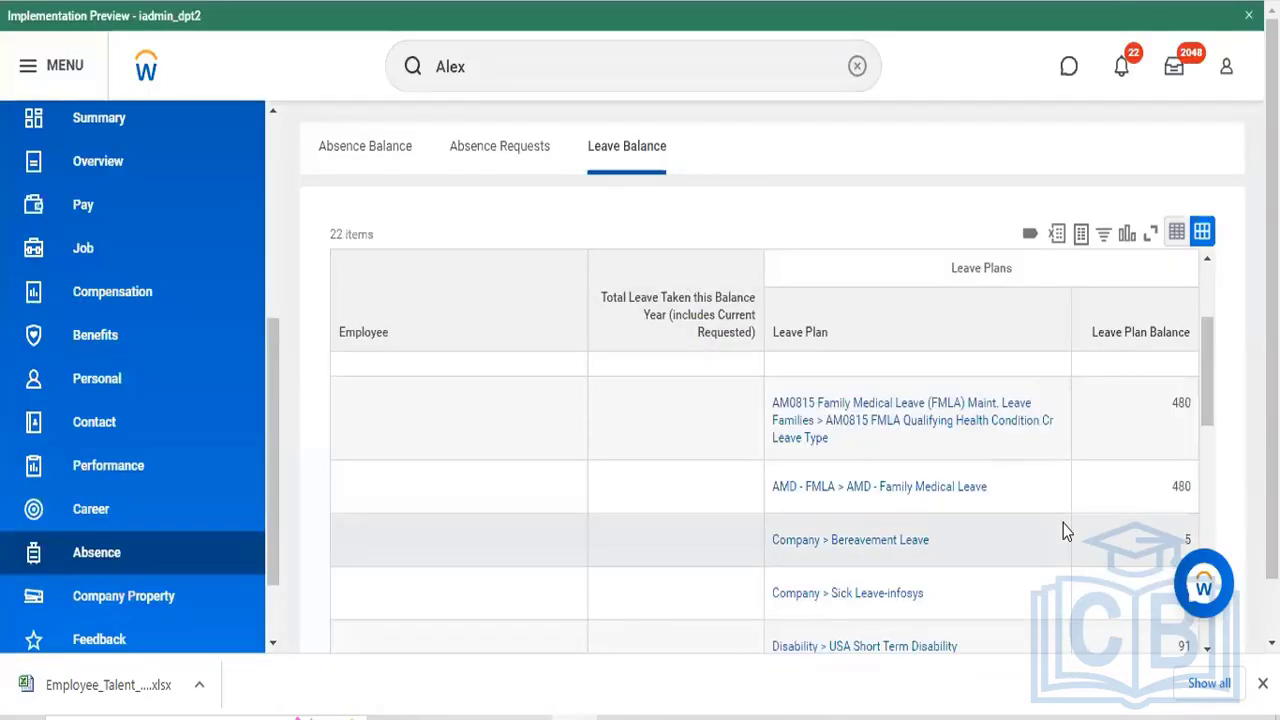
{"action": "left_click", "coordinate": [1262, 683]}
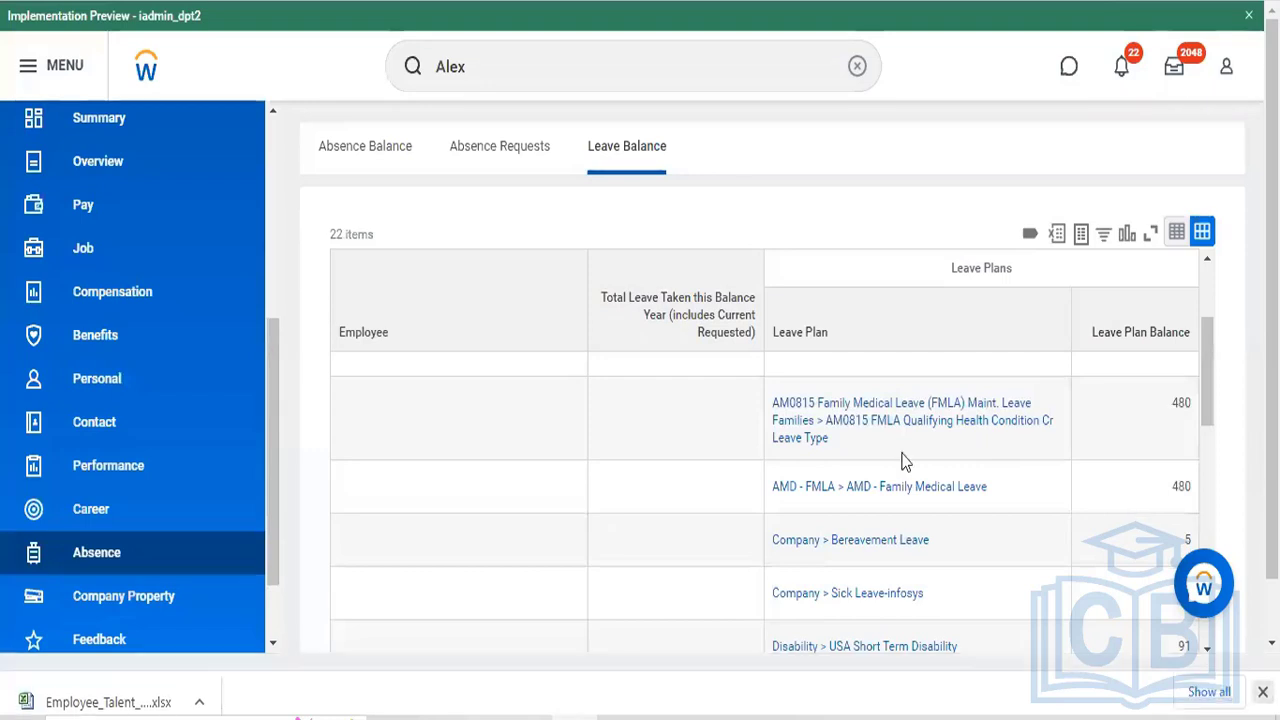
{"action": "scroll", "coordinate": [242, 340], "scroll_direction": "up", "scroll_amount": 5}
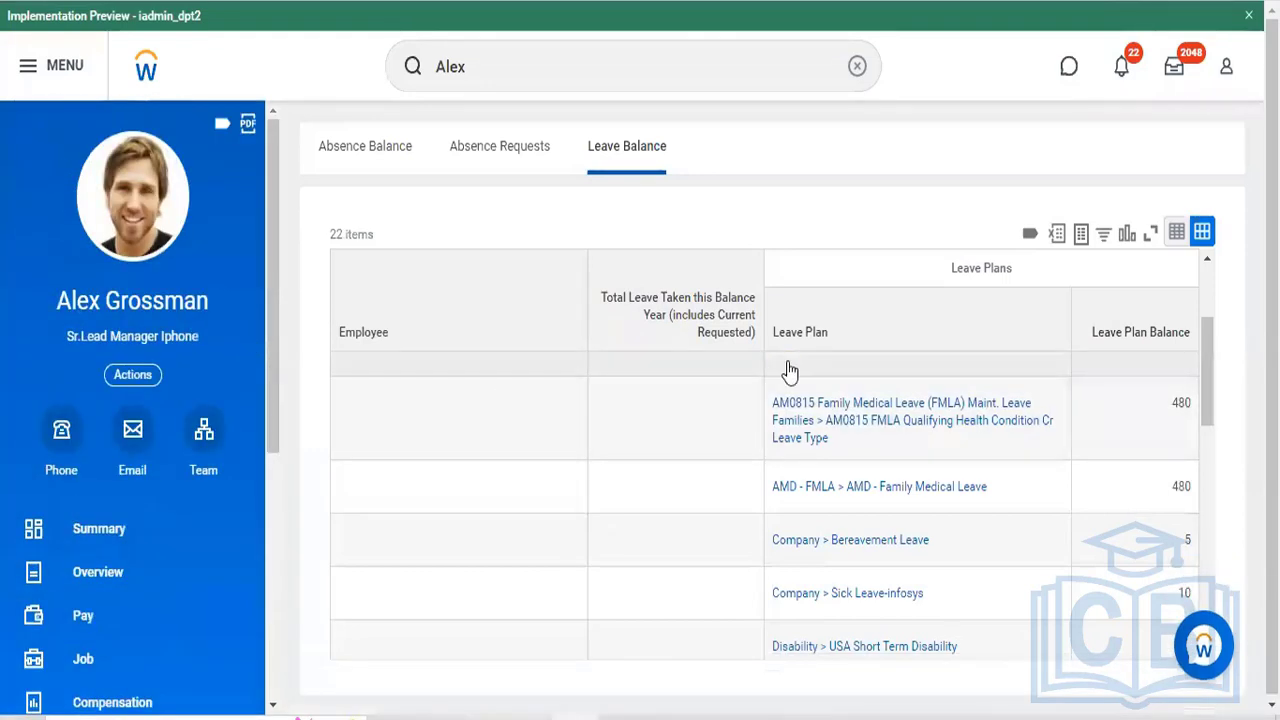
Step: Scroll through the Org Chart from Global Hitachi JM down to Hitachi India JM
{"action": "left_click", "coordinate": [1230, 72]}
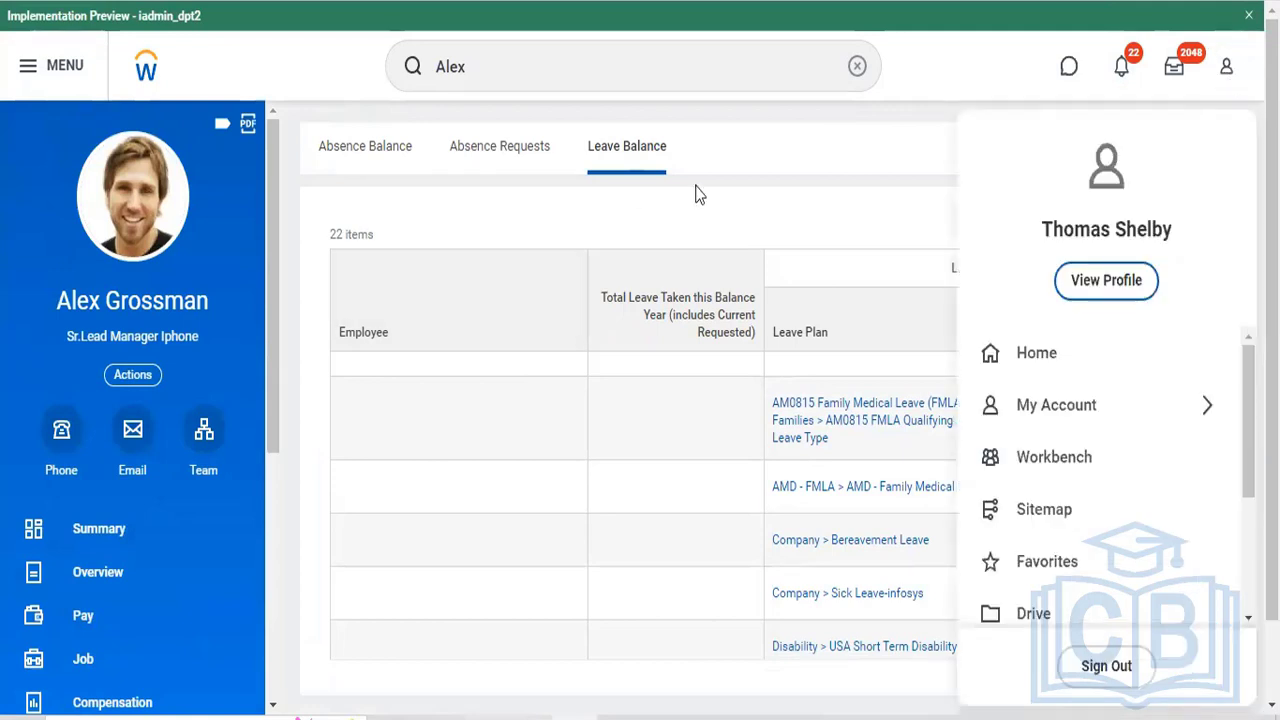
{"action": "left_click", "coordinate": [716, 210]}
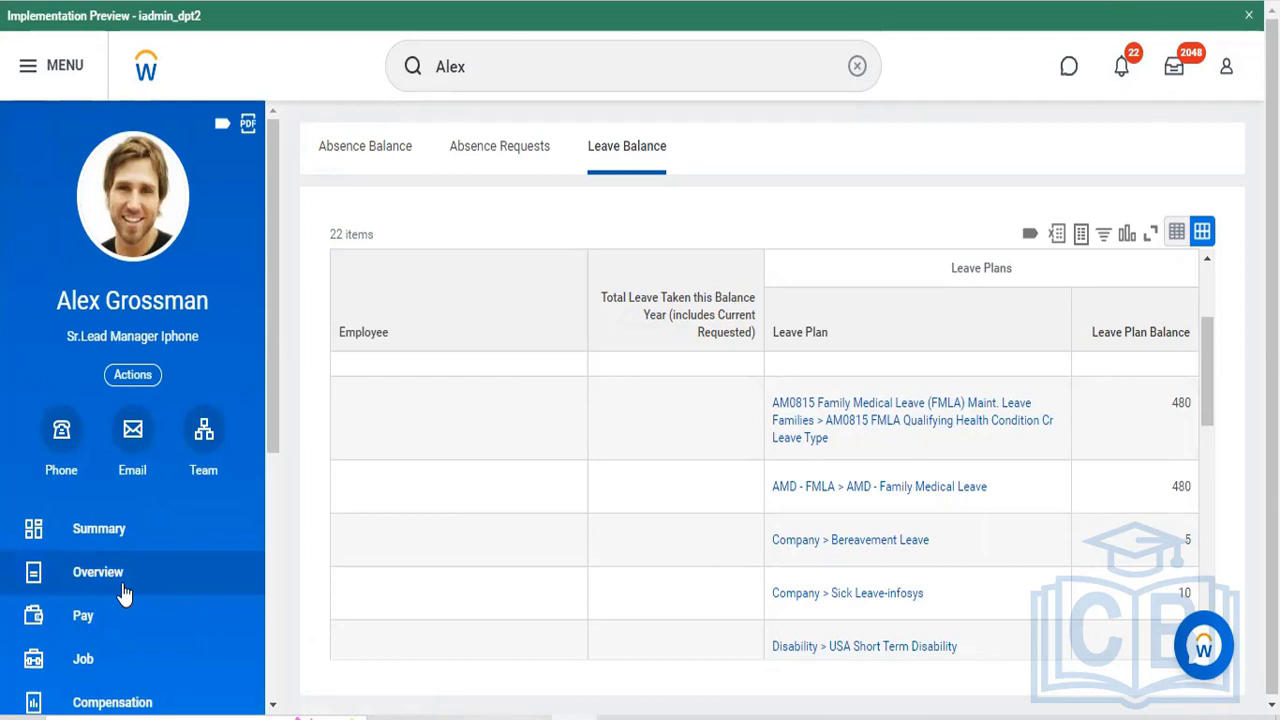
{"action": "scroll", "coordinate": [122, 593], "scroll_direction": "down", "scroll_amount": 2}
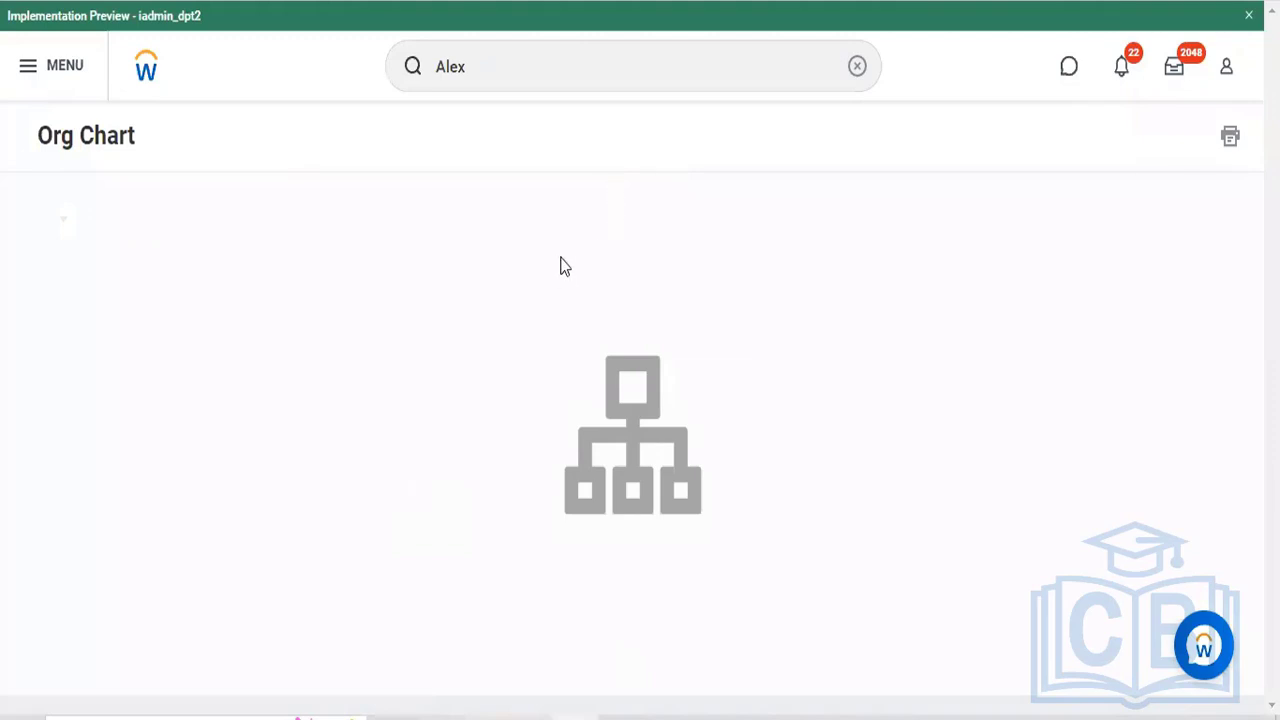
{"action": "scroll", "coordinate": [651, 397], "scroll_direction": "down", "scroll_amount": 3}
{"action": "scroll", "coordinate": [650, 397], "scroll_direction": "down", "scroll_amount": 2}
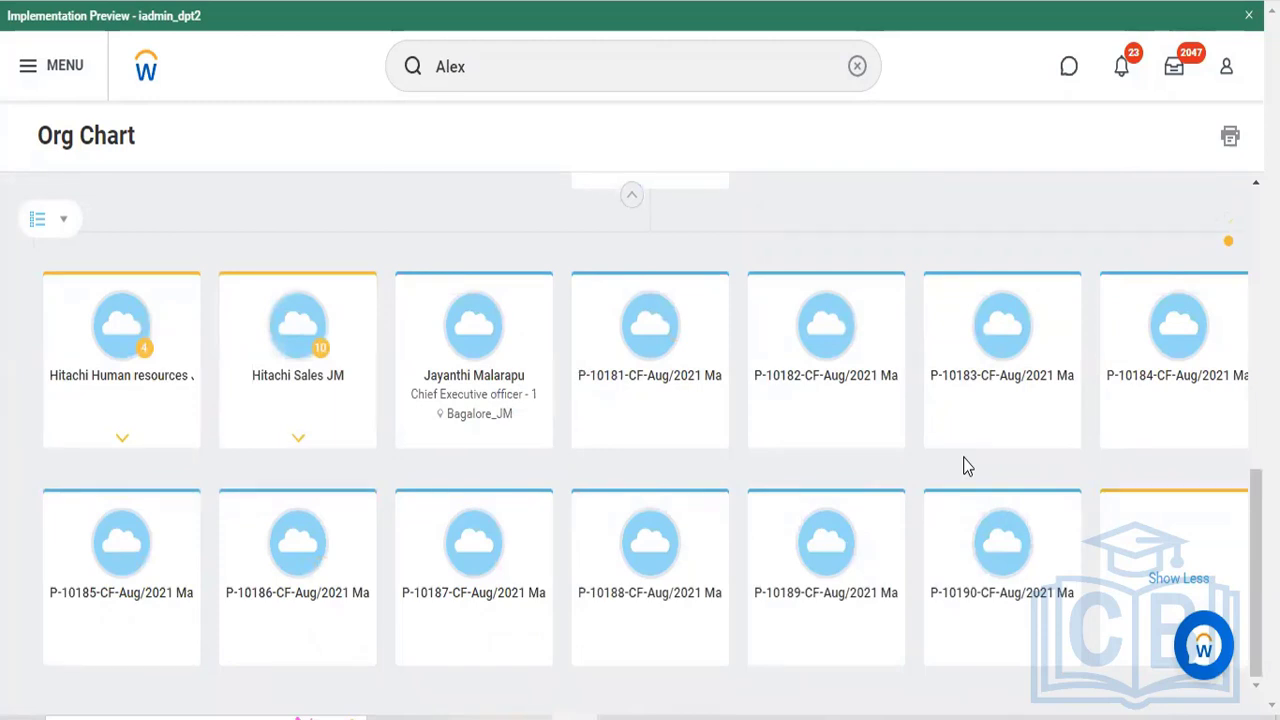
{"action": "scroll", "coordinate": [966, 466], "scroll_direction": "up", "scroll_amount": 3}
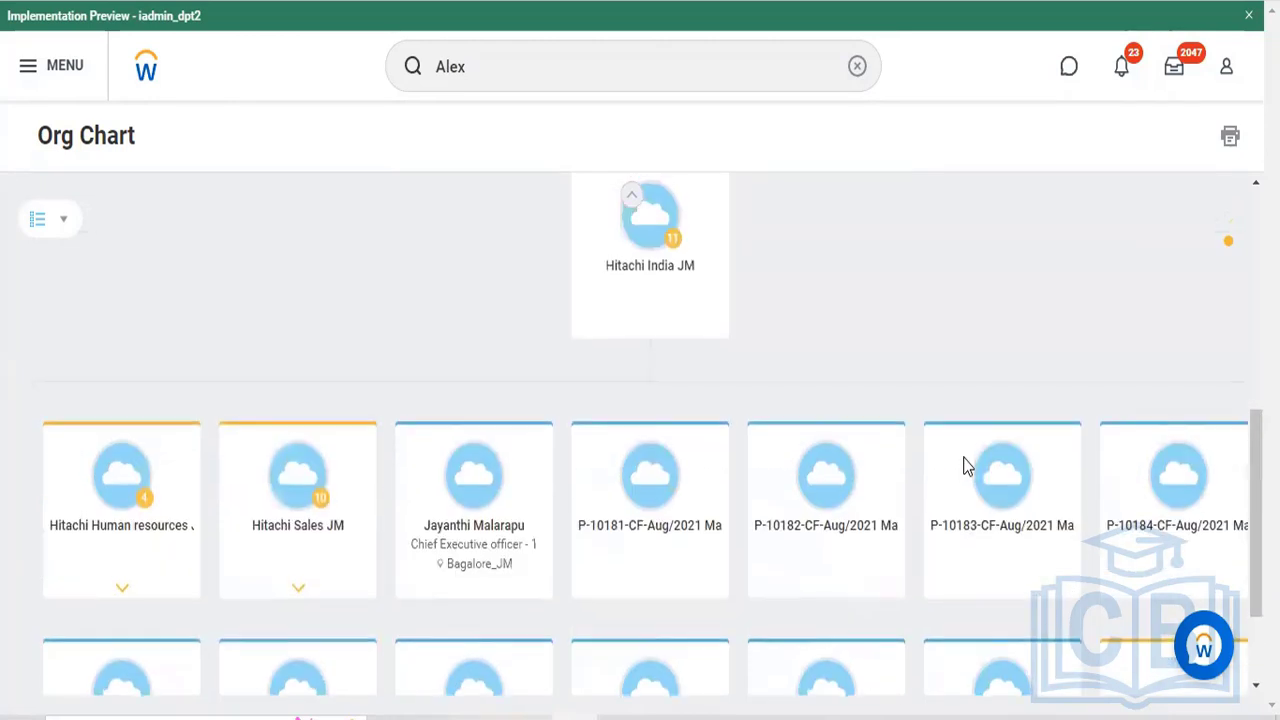
{"action": "scroll", "coordinate": [966, 466], "scroll_direction": "up", "scroll_amount": 2}
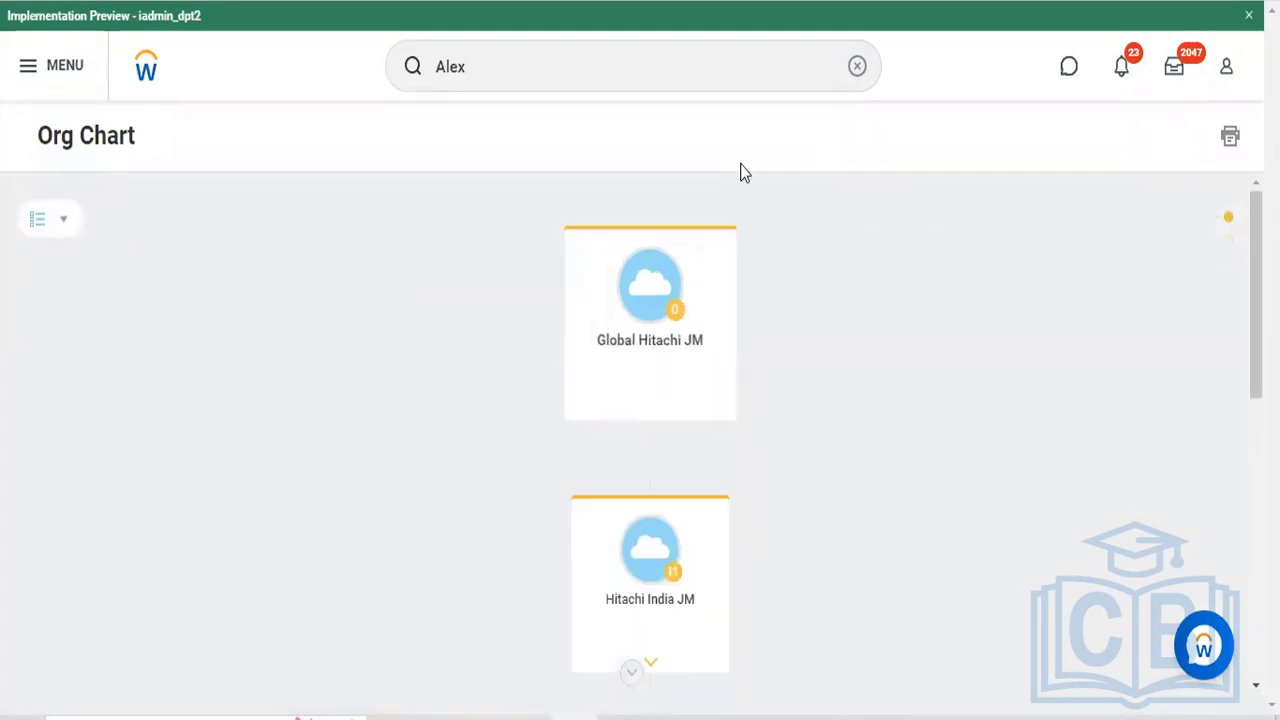
{"action": "left_click", "coordinate": [168, 67]}
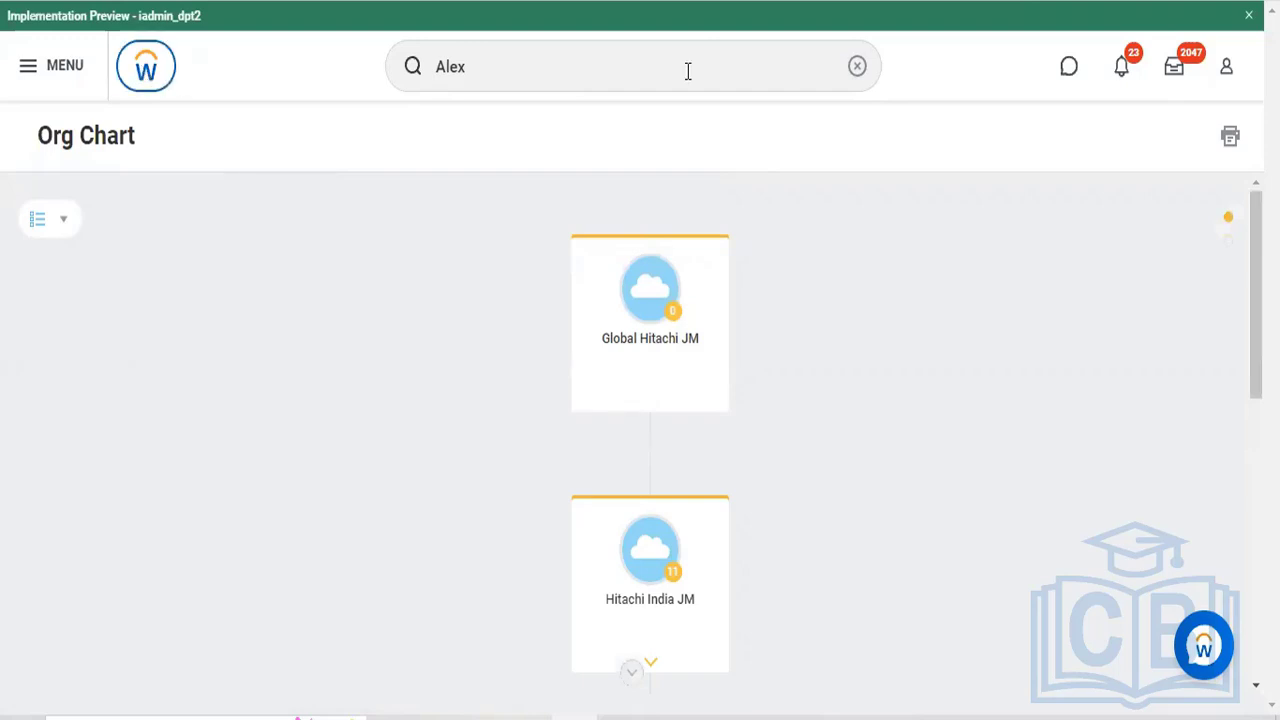
Step: Return to the Workday home page and bring up the My Account options, including Change Password
{"action": "key", "text": "Return"}
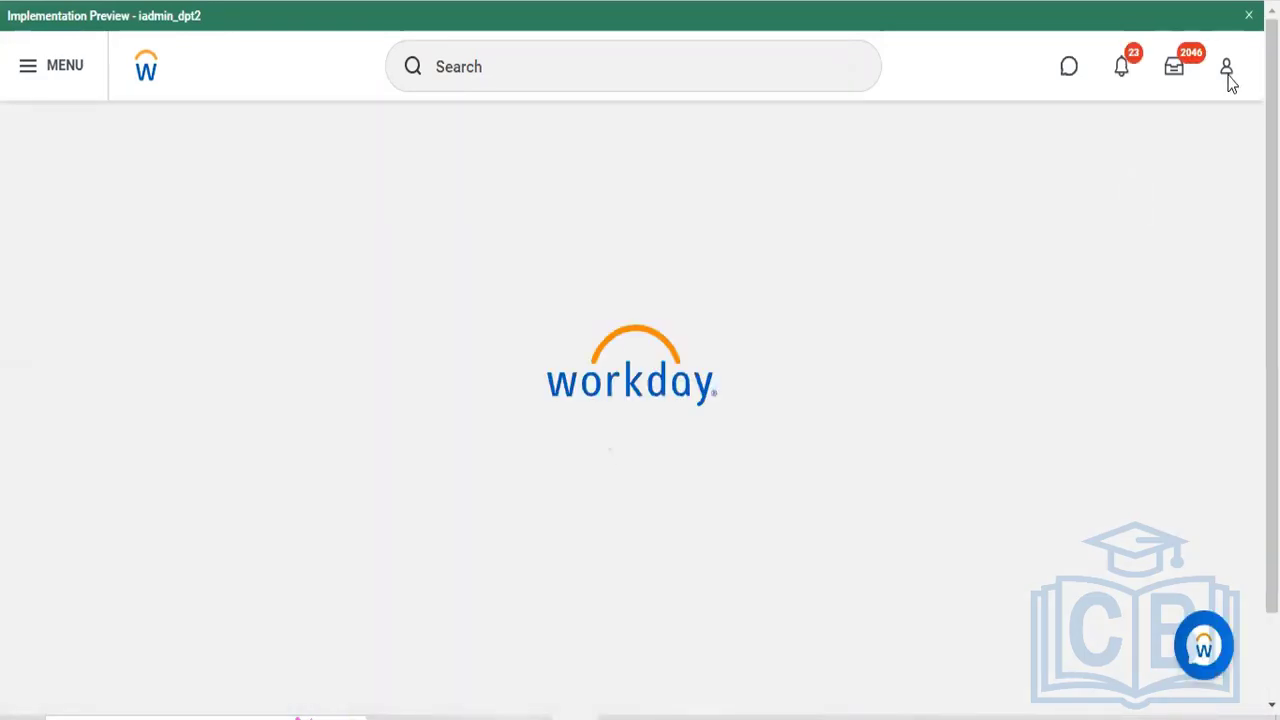
{"action": "left_click", "coordinate": [1228, 72]}
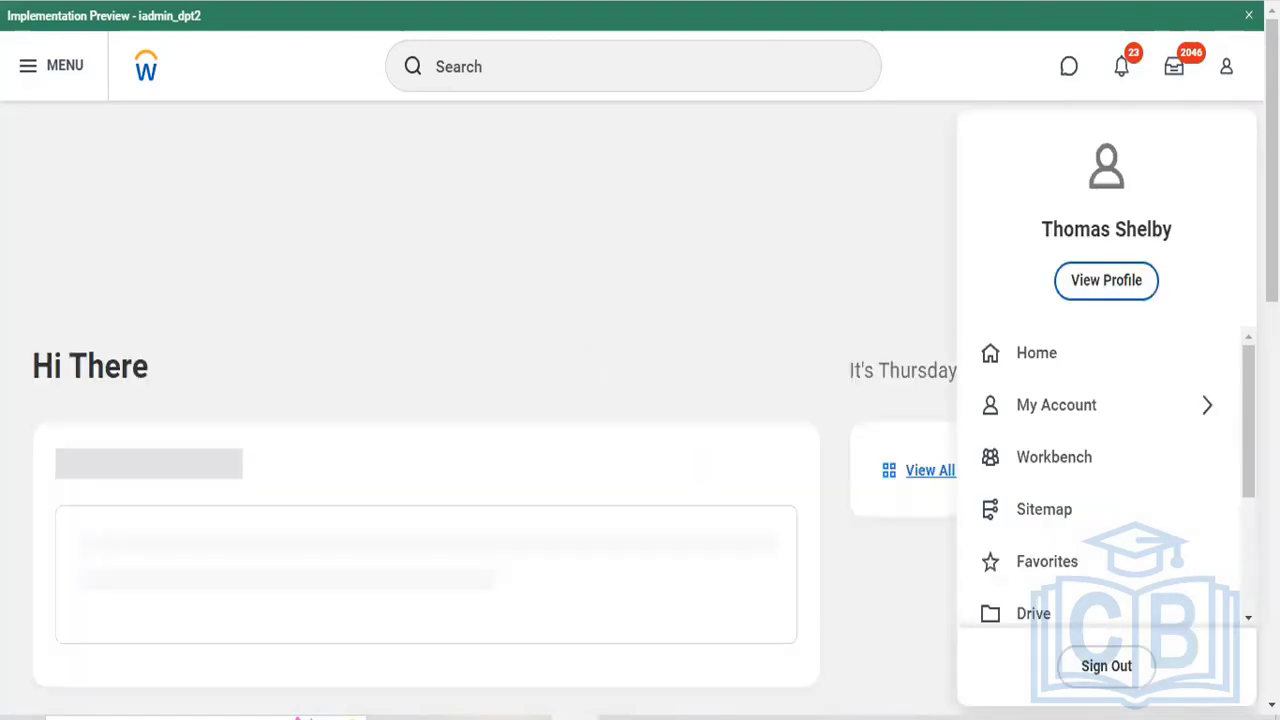
{"action": "left_click", "coordinate": [1068, 420]}
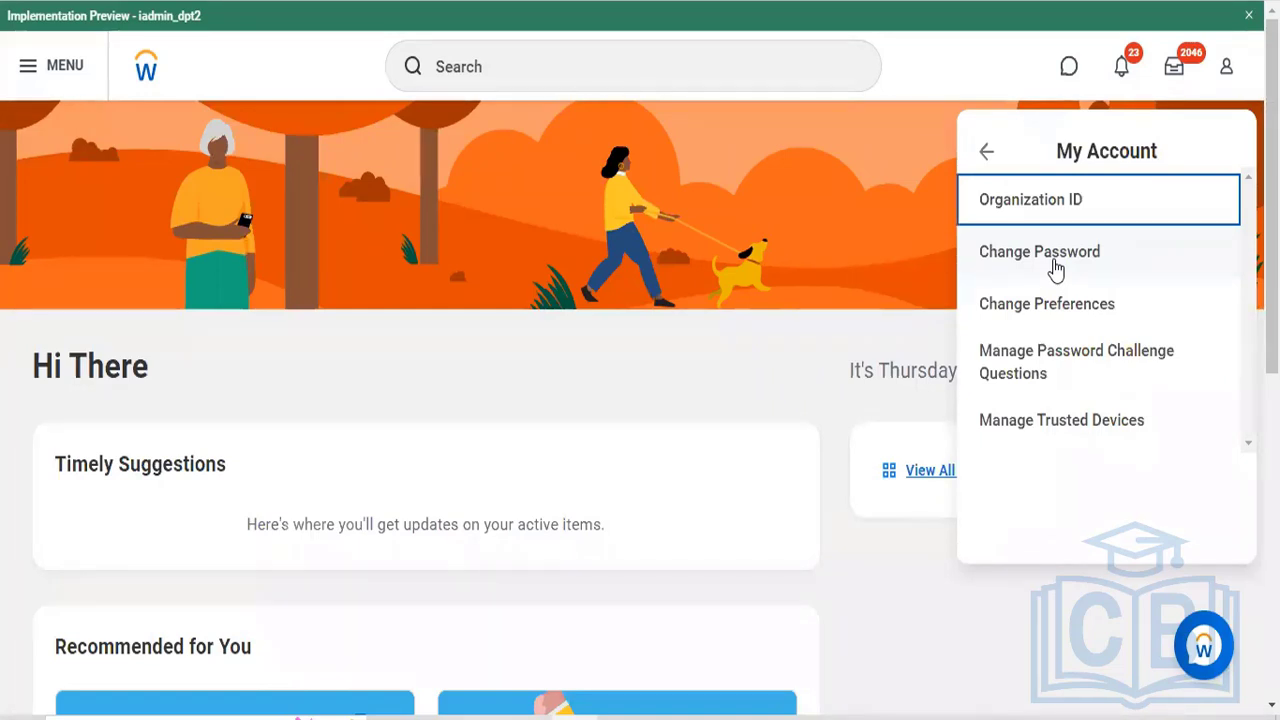
Step: Launch Notepad and write the indented heading 'Enter your Current Password' after two blank lines
{"action": "key", "text": "super+r"}
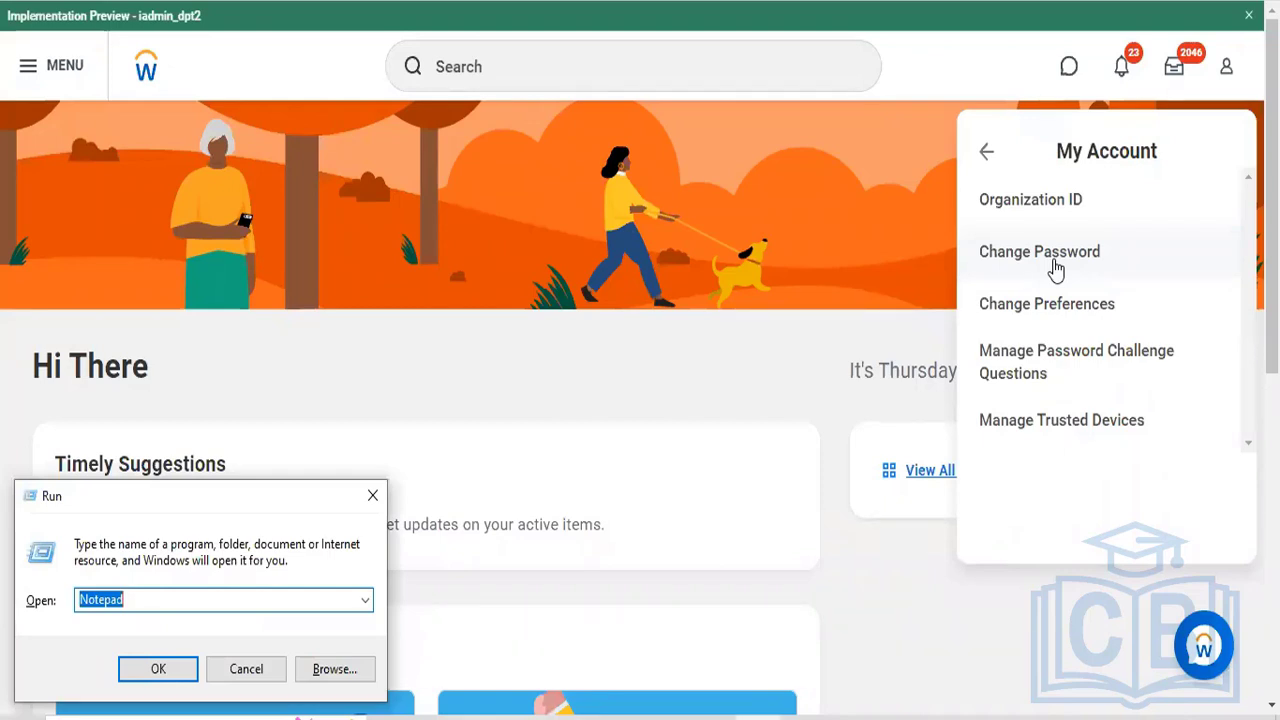
{"action": "key", "text": "Return"}
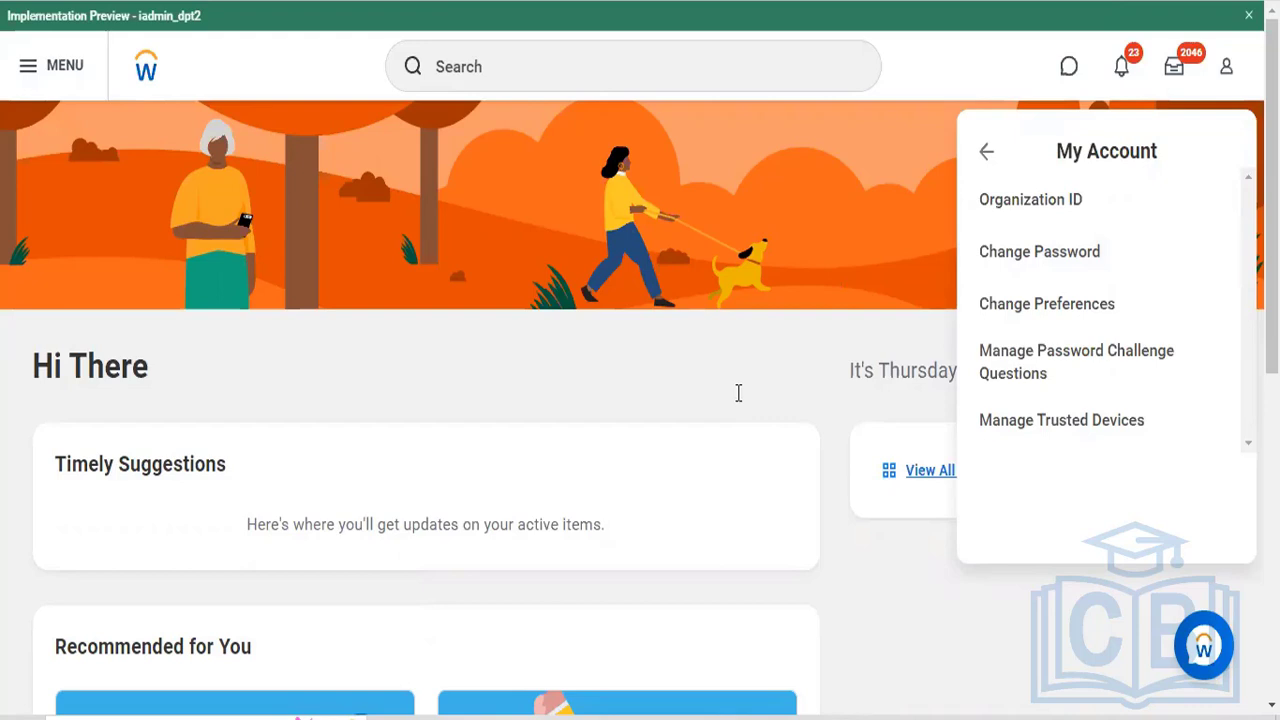
{"action": "key", "text": "Return"}
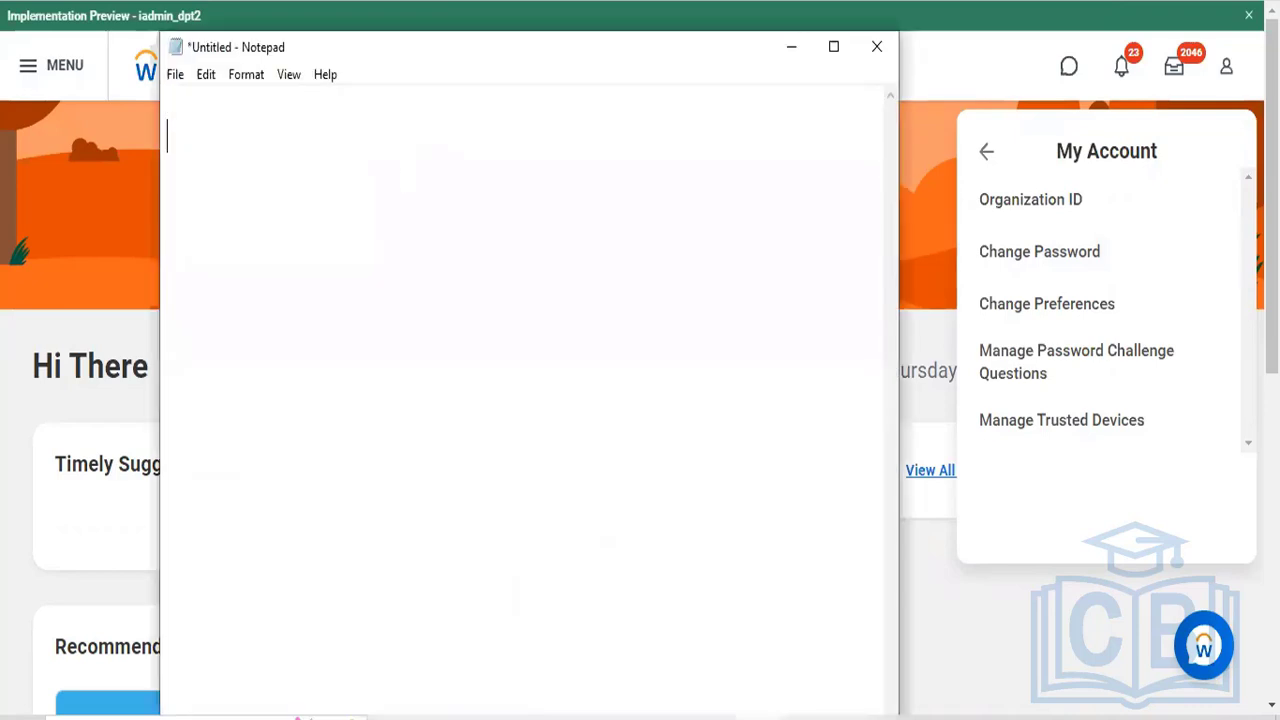
{"action": "key", "text": "Return"}
{"action": "key", "text": "Tab"}
{"action": "type", "text": "Enter yo"}
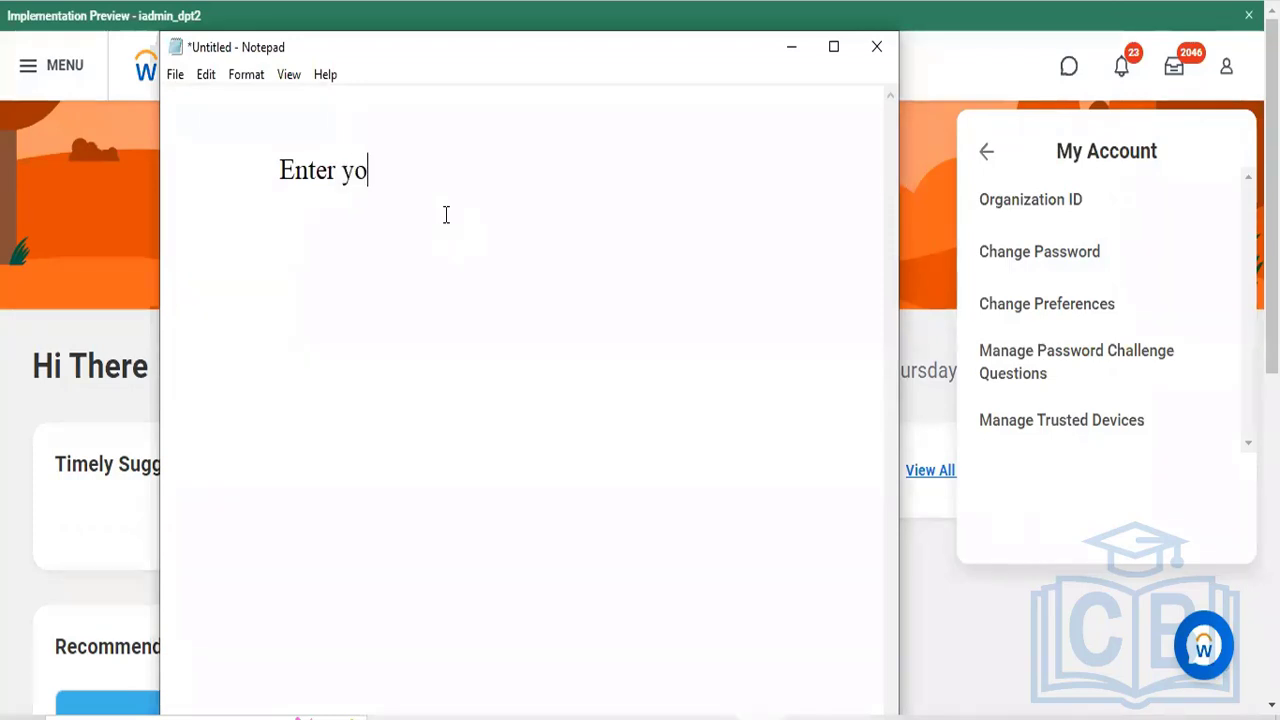
{"action": "type", "text": "ur Current "}
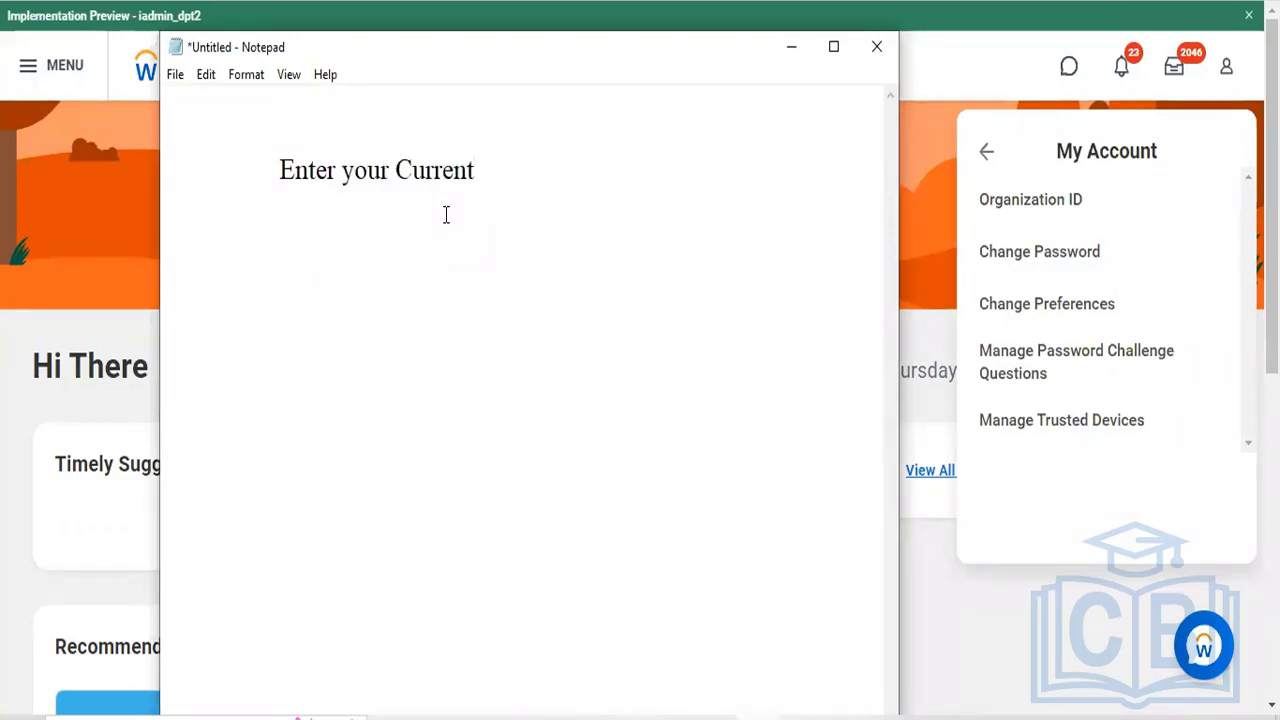
{"action": "type", "text": "Password"}
{"action": "key", "text": "Return"}
{"action": "key", "text": "Return"}
{"action": "key", "text": "Return"}
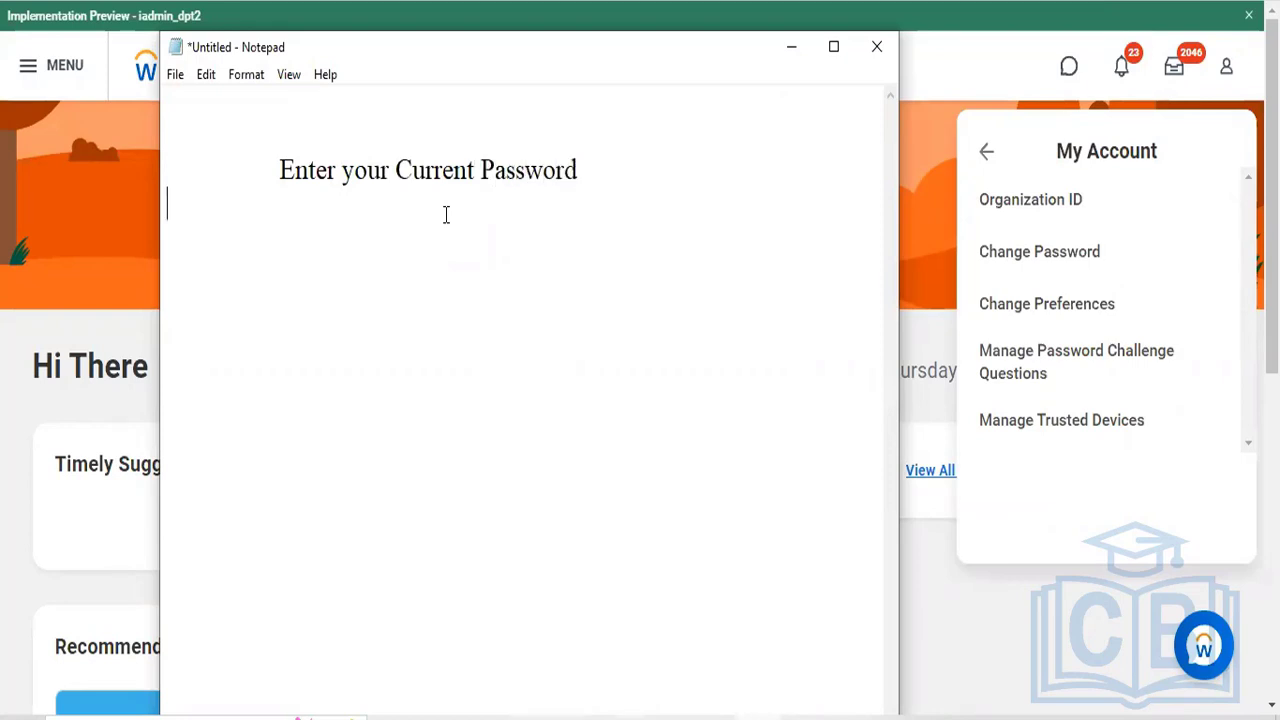
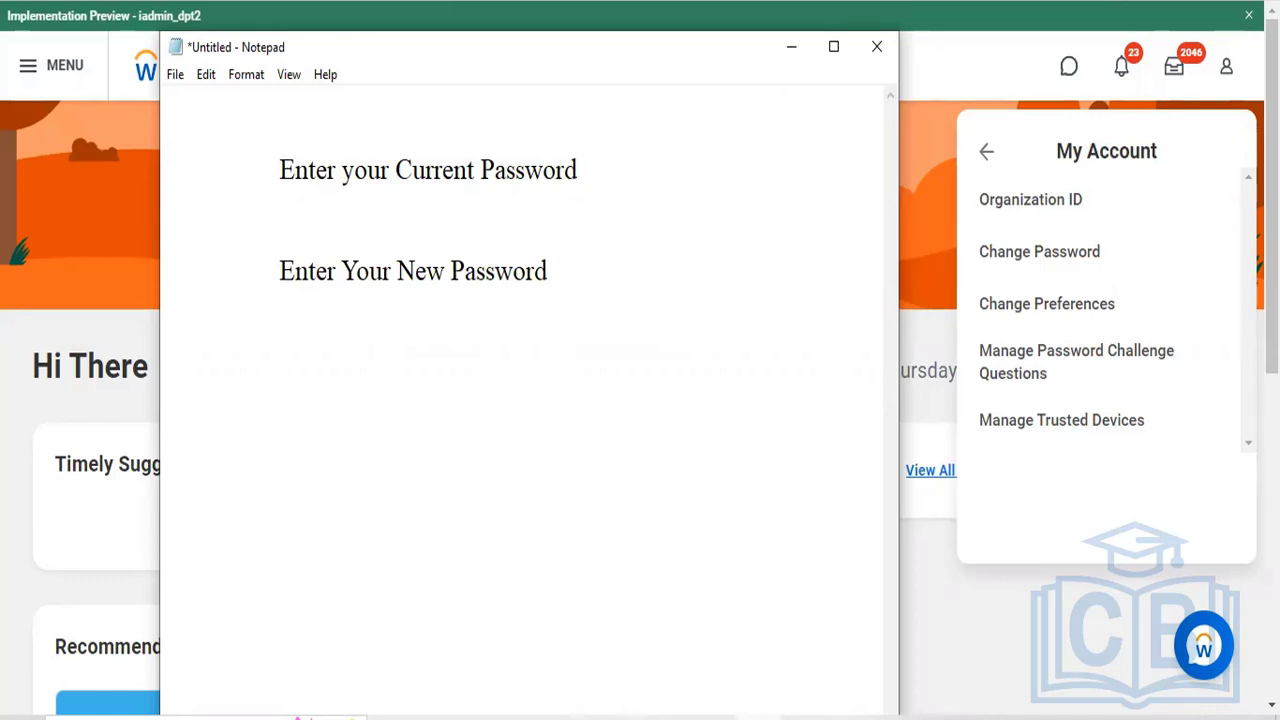
Step: Type the third prompt 'Please Confirm your password' on a new line
{"action": "type", "text": "Enter your"}
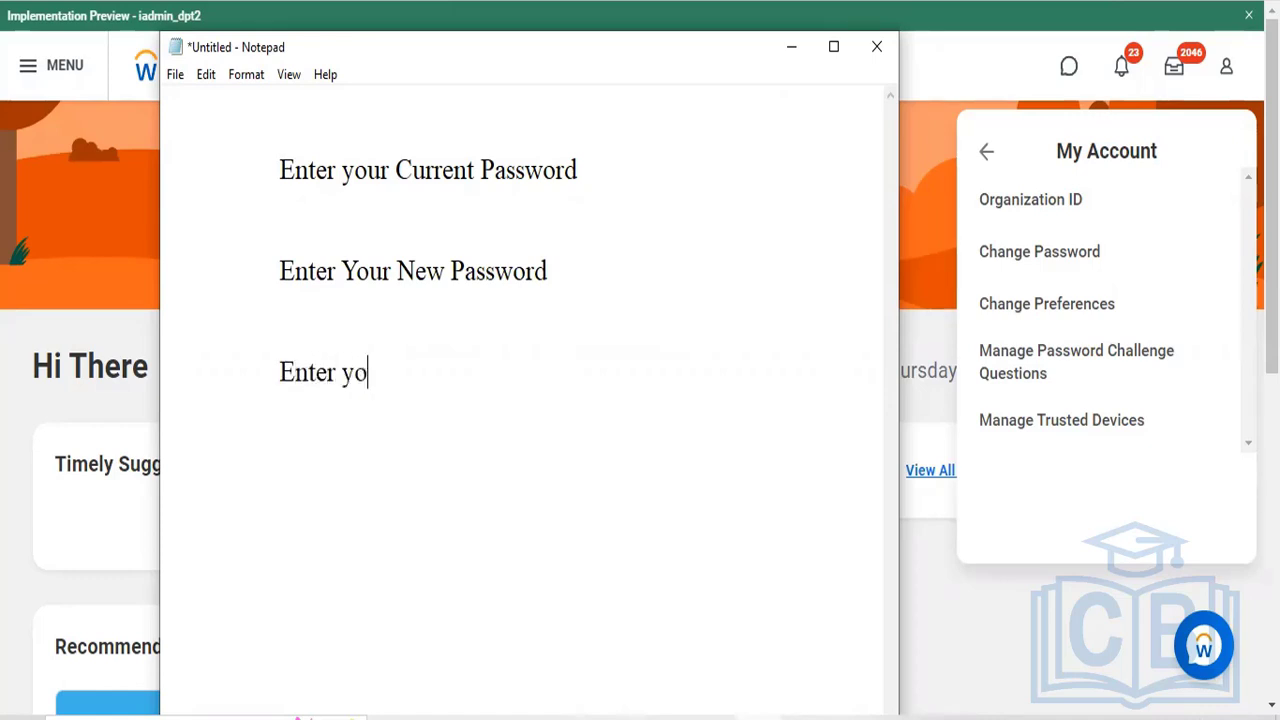
{"action": "key", "text": "BackSpace"}
{"action": "key", "text": "BackSpace"}
{"action": "key", "text": "BackSpace"}
{"action": "key", "text": "BackSpace"}
{"action": "type", "text": "Your"}
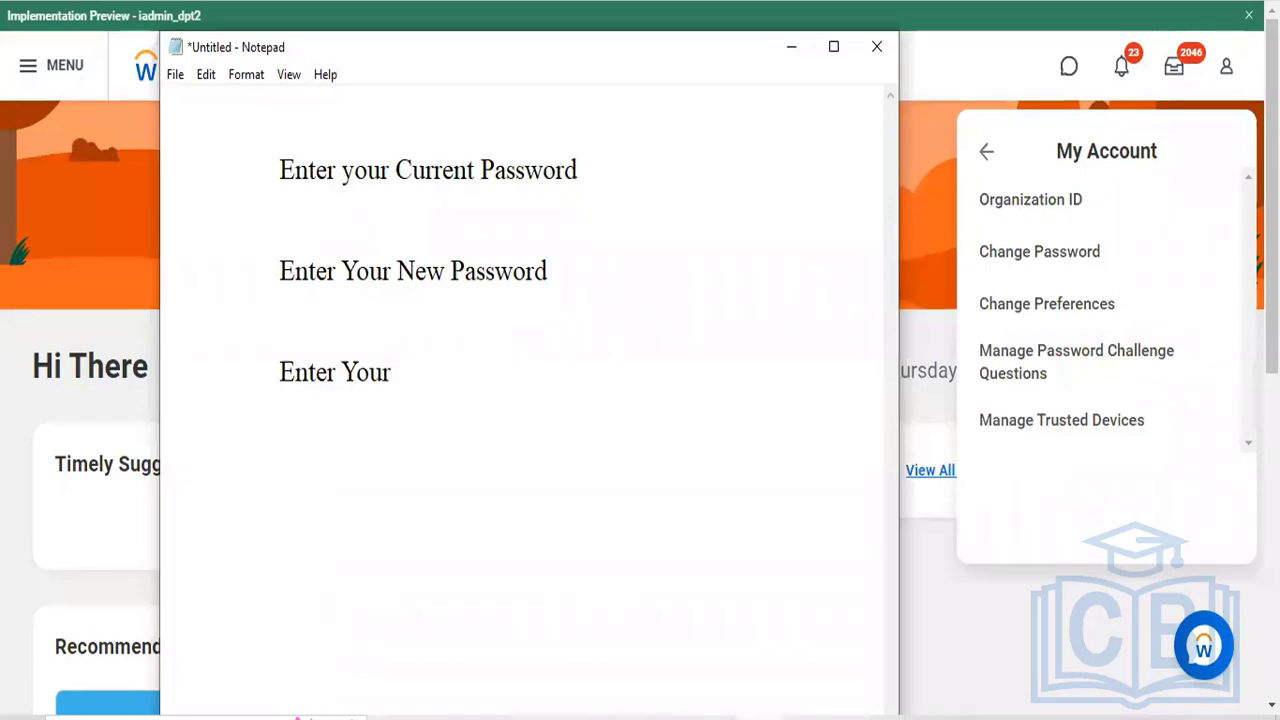
{"action": "key", "text": "BackSpace"}
{"action": "key", "text": "BackSpace"}
{"action": "key", "text": "BackSpace"}
{"action": "key", "text": "BackSpace"}
{"action": "key", "text": "BackSpace"}
{"action": "key", "text": "BackSpace"}
{"action": "key", "text": "BackSpace"}
{"action": "key", "text": "BackSpace"}
{"action": "key", "text": "BackSpace"}
{"action": "key", "text": "BackSpace"}
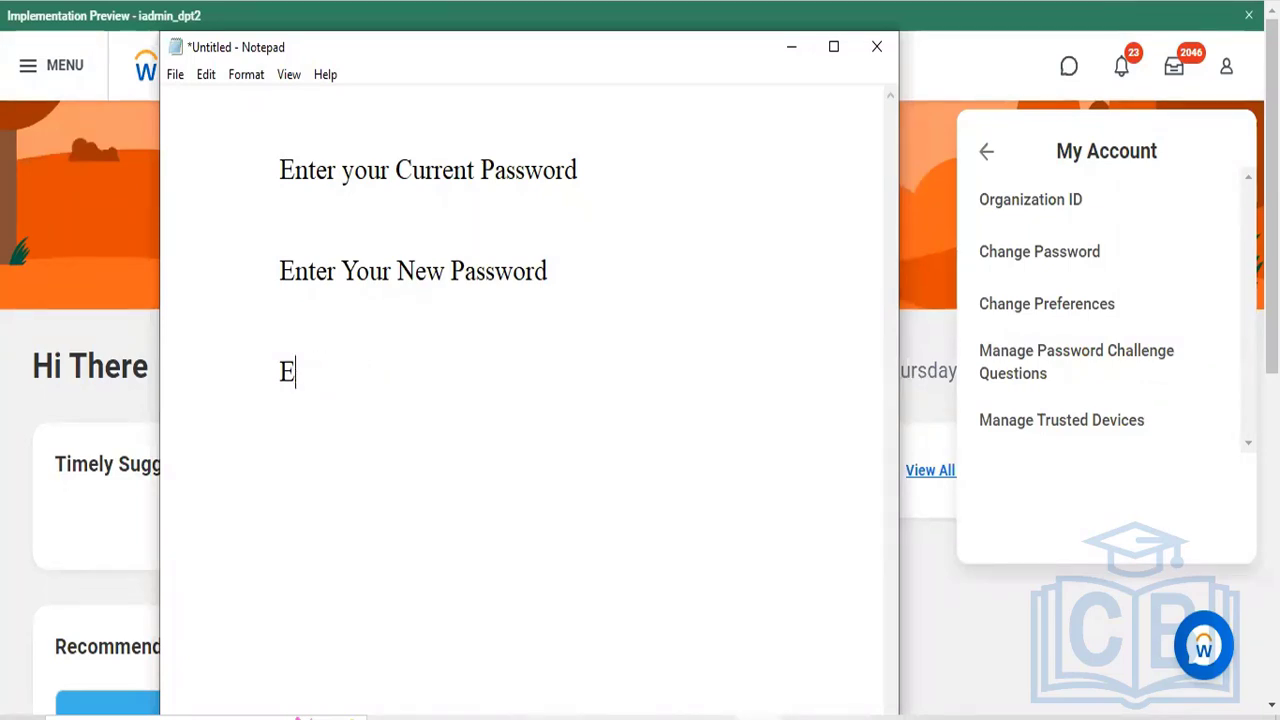
{"action": "key", "text": "BackSpace"}
{"action": "type", "text": "Please"}
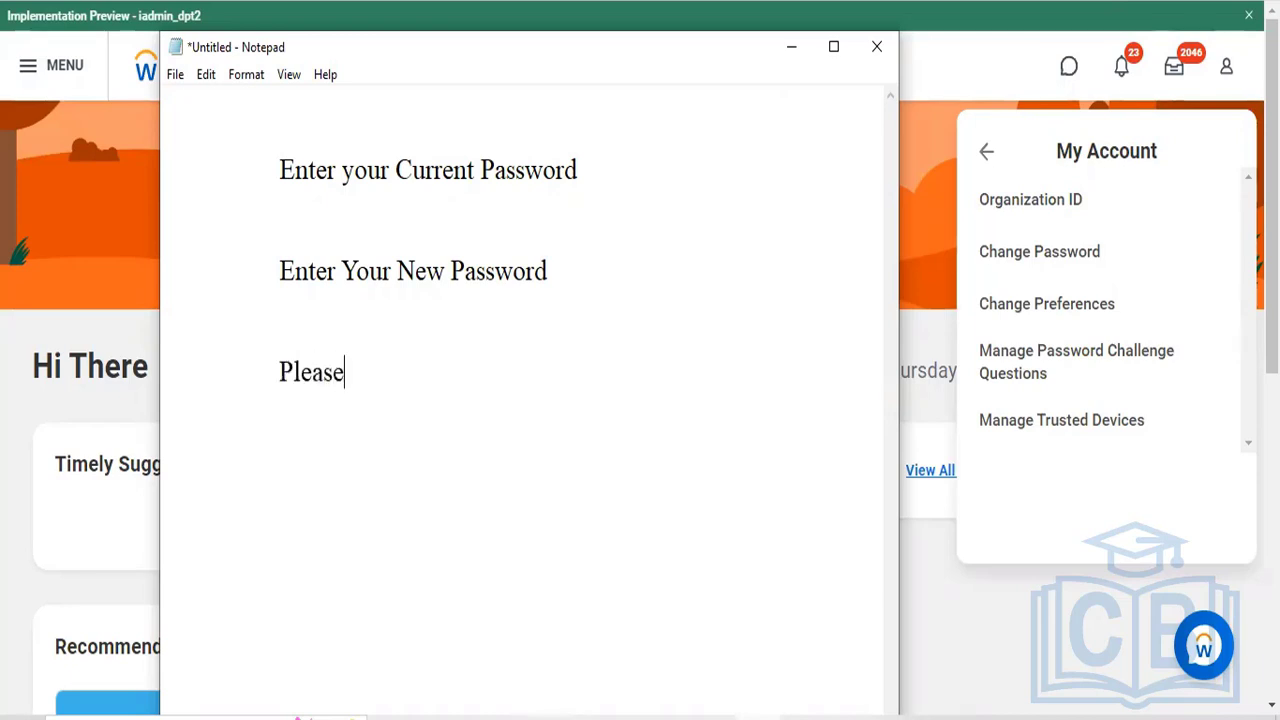
{"action": "type", "text": " c"}
{"action": "key", "text": "BackSpace"}
{"action": "type", "text": "Confirm"}
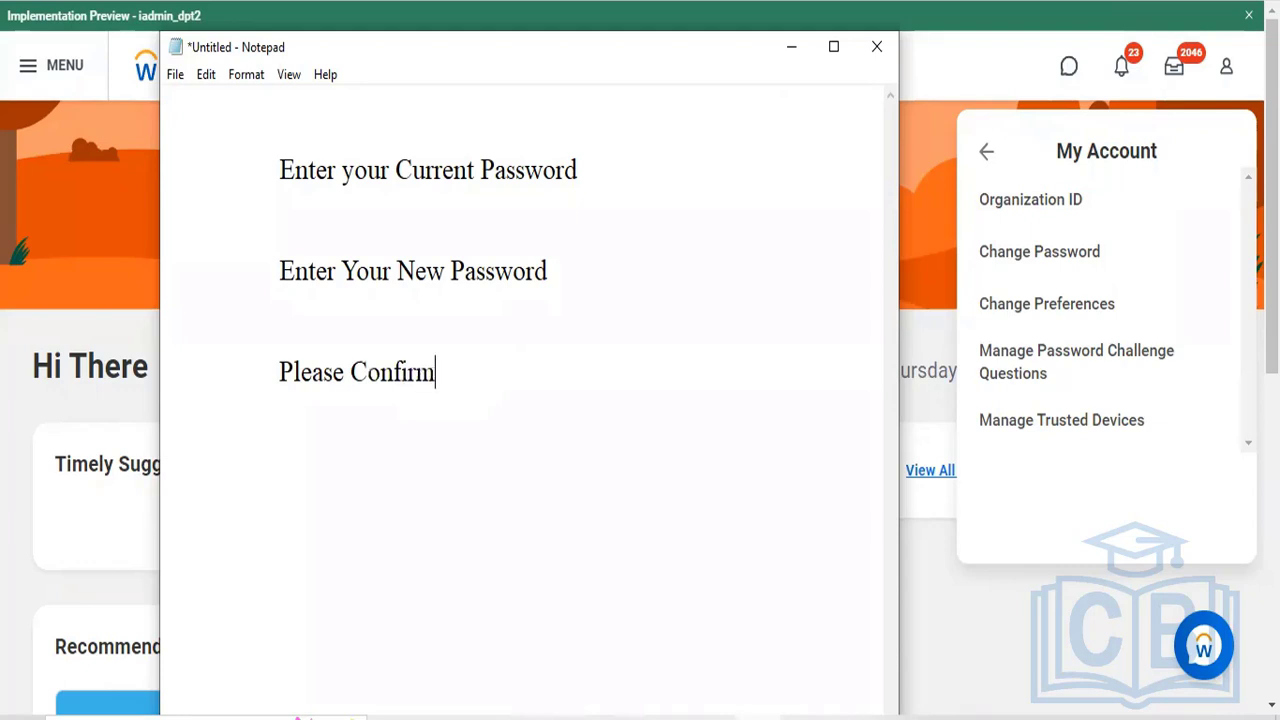
{"action": "type", "text": " your Ne"}
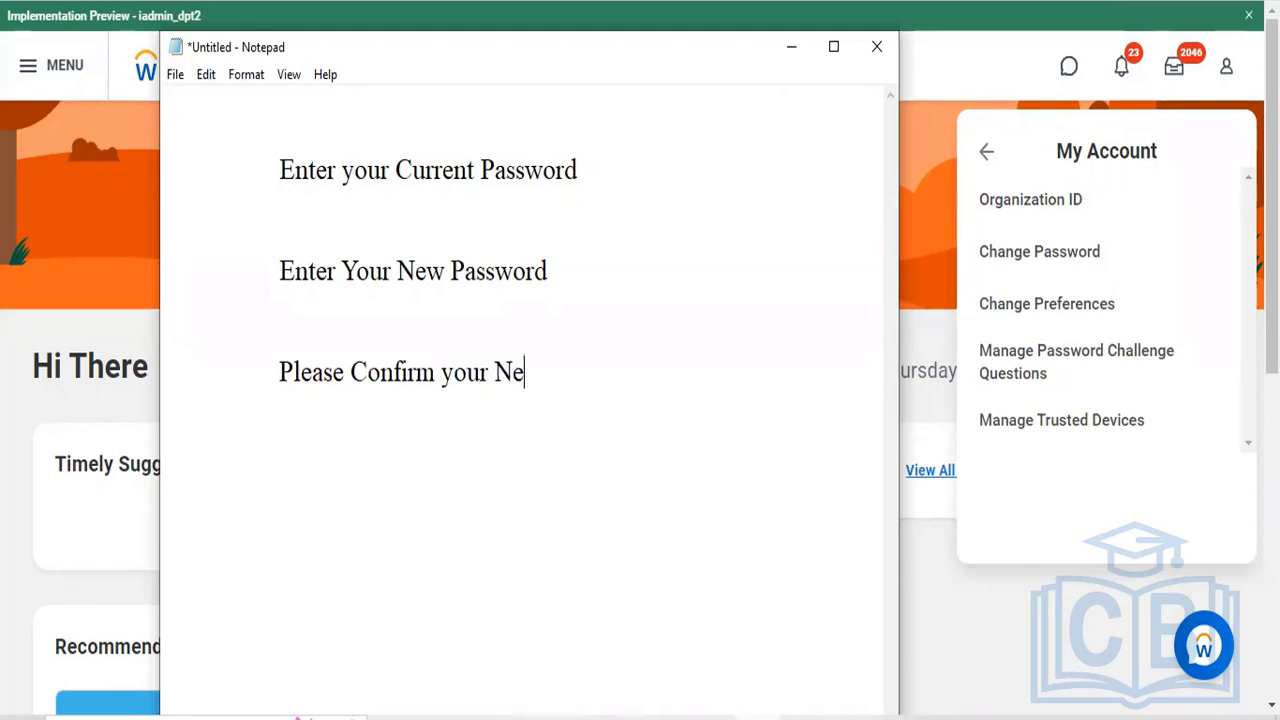
{"action": "type", "text": "w Pas"}
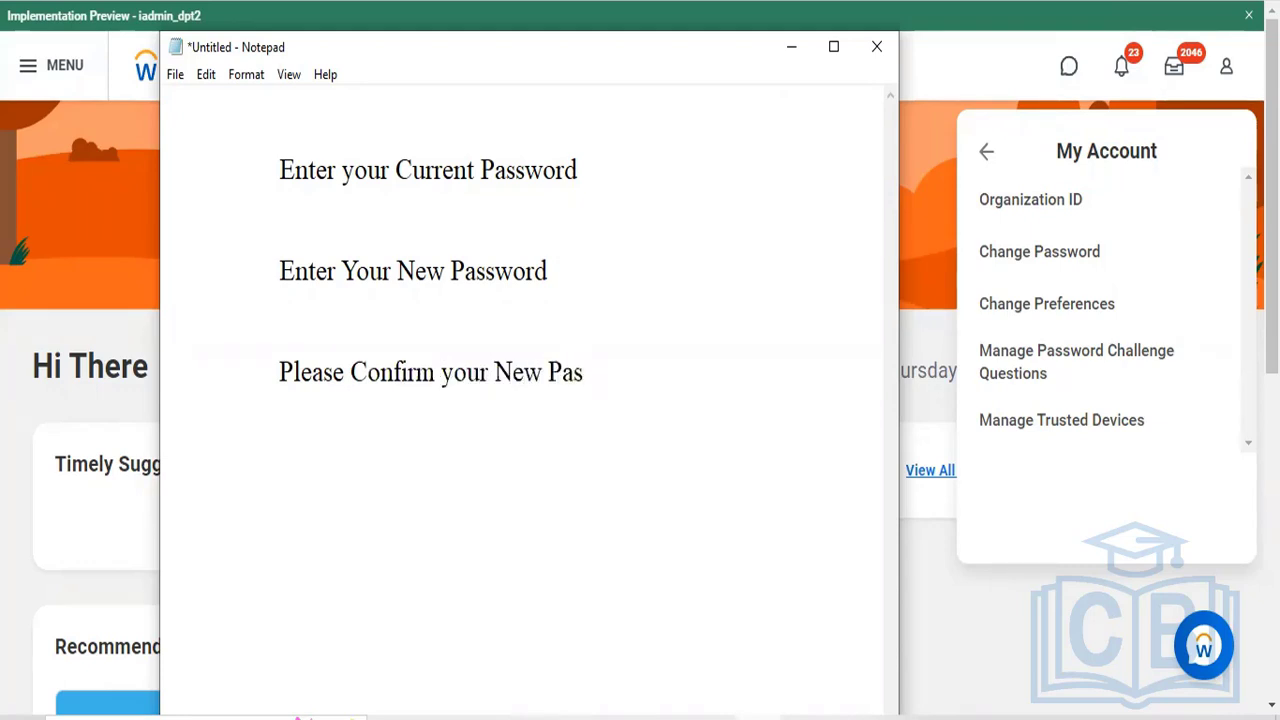
{"action": "key", "text": "BackSpace"}
{"action": "key", "text": "BackSpace"}
{"action": "key", "text": "BackSpace"}
{"action": "key", "text": "BackSpace"}
{"action": "key", "text": "BackSpace"}
{"action": "key", "text": "BackSpace"}
{"action": "key", "text": "BackSpace"}
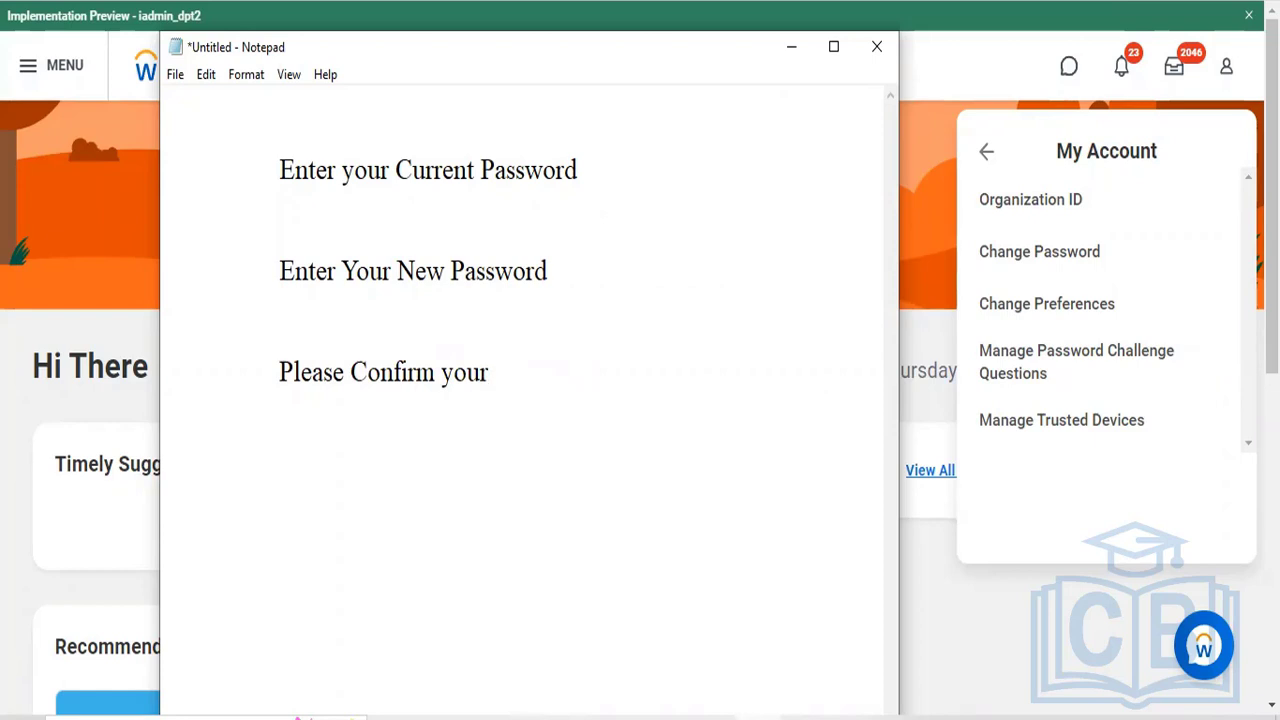
{"action": "type", "text": "password"}
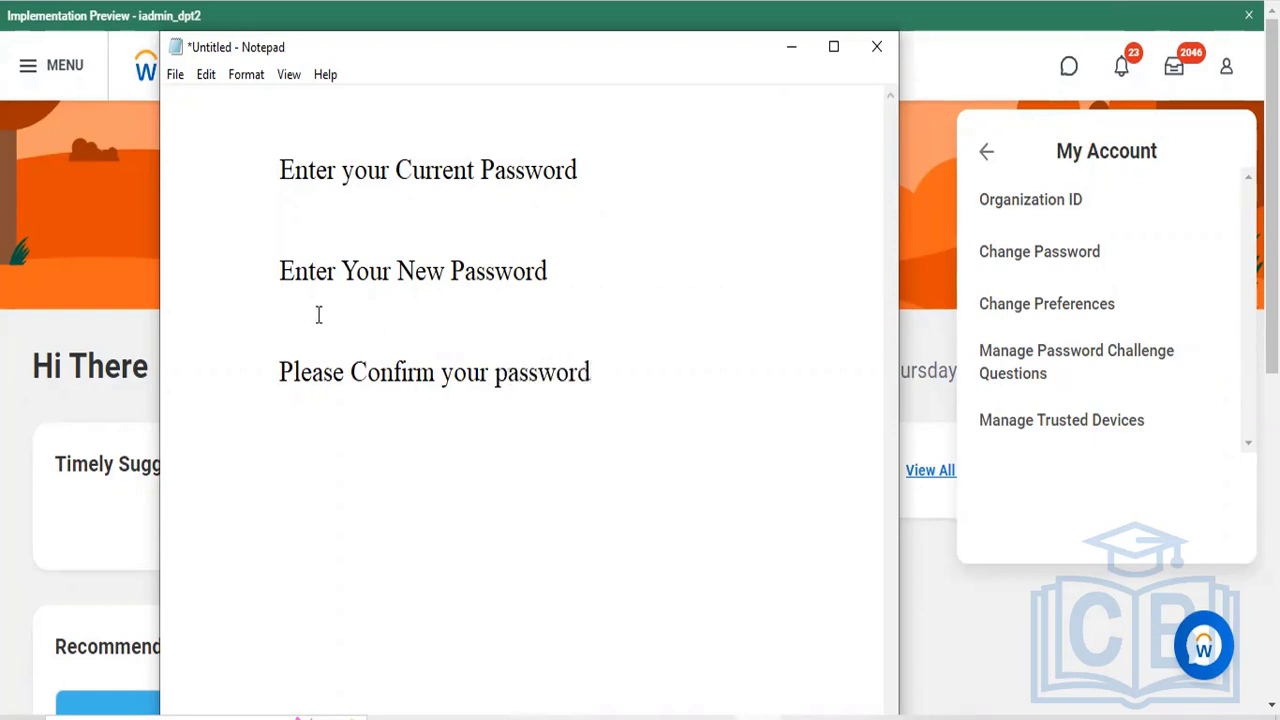
Step: Add an indented blank line under the first prompt for its value
{"action": "left_click", "coordinate": [427, 214]}
{"action": "key", "text": "Tab"}
{"action": "key", "text": "Return"}
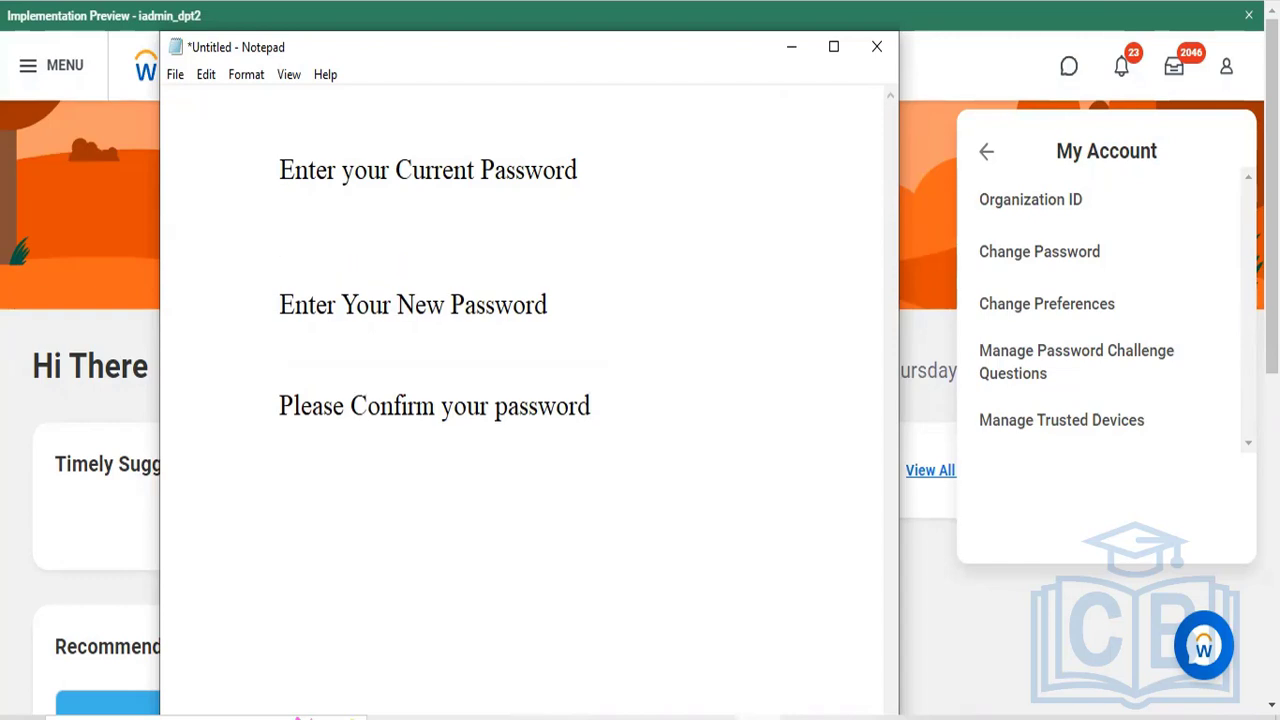
Step: Enter a sample current password under the first prompt
{"action": "left_click", "coordinate": [427, 214]}
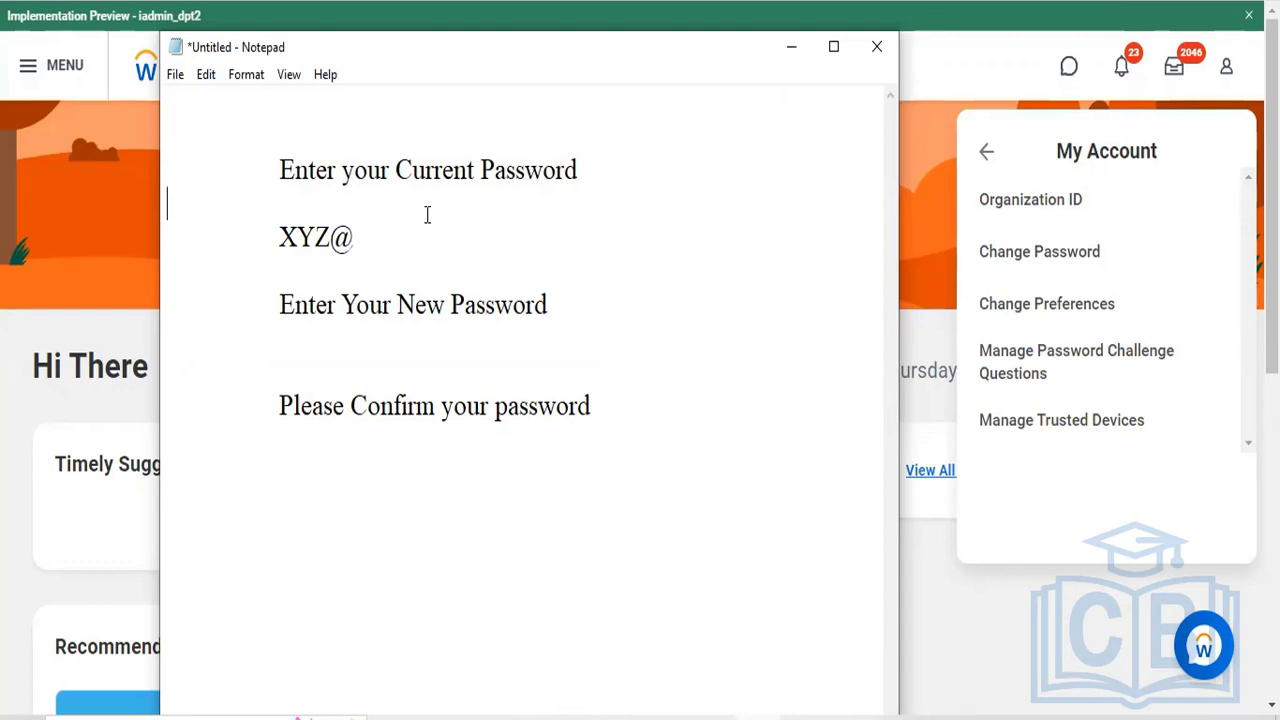
{"action": "left_click", "coordinate": [409, 233]}
{"action": "type", "text": "123"}
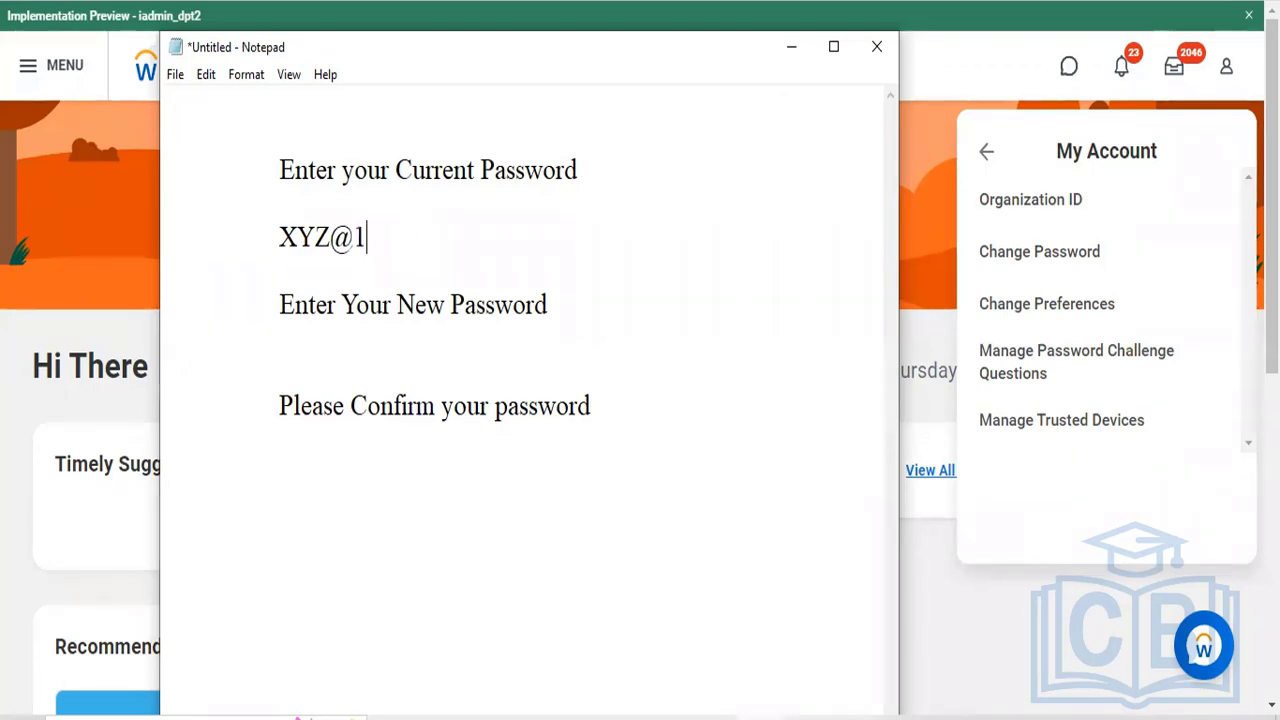
Step: Enter a sample new password under 'Enter Your New Password', spacing the next prompt
{"action": "left_click", "coordinate": [339, 363]}
{"action": "key", "text": "Return"}
{"action": "left_click", "coordinate": [339, 363]}
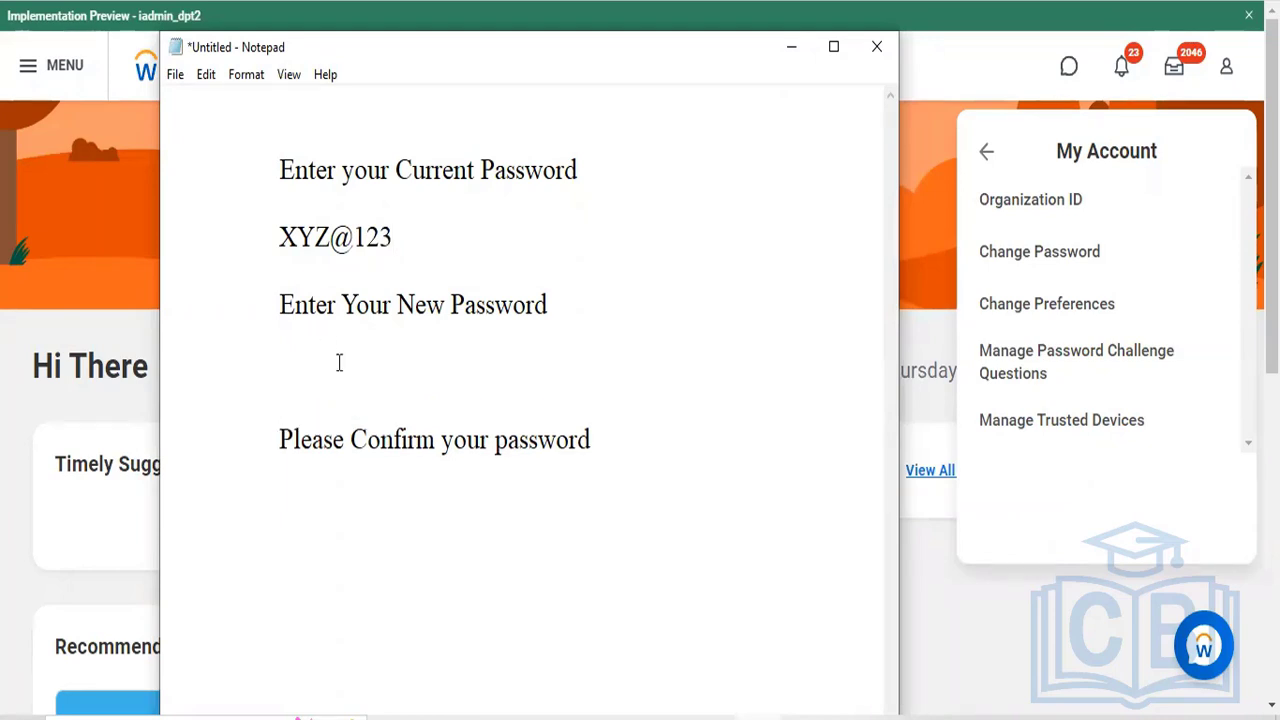
{"action": "type", "text": "XYZ@321"}
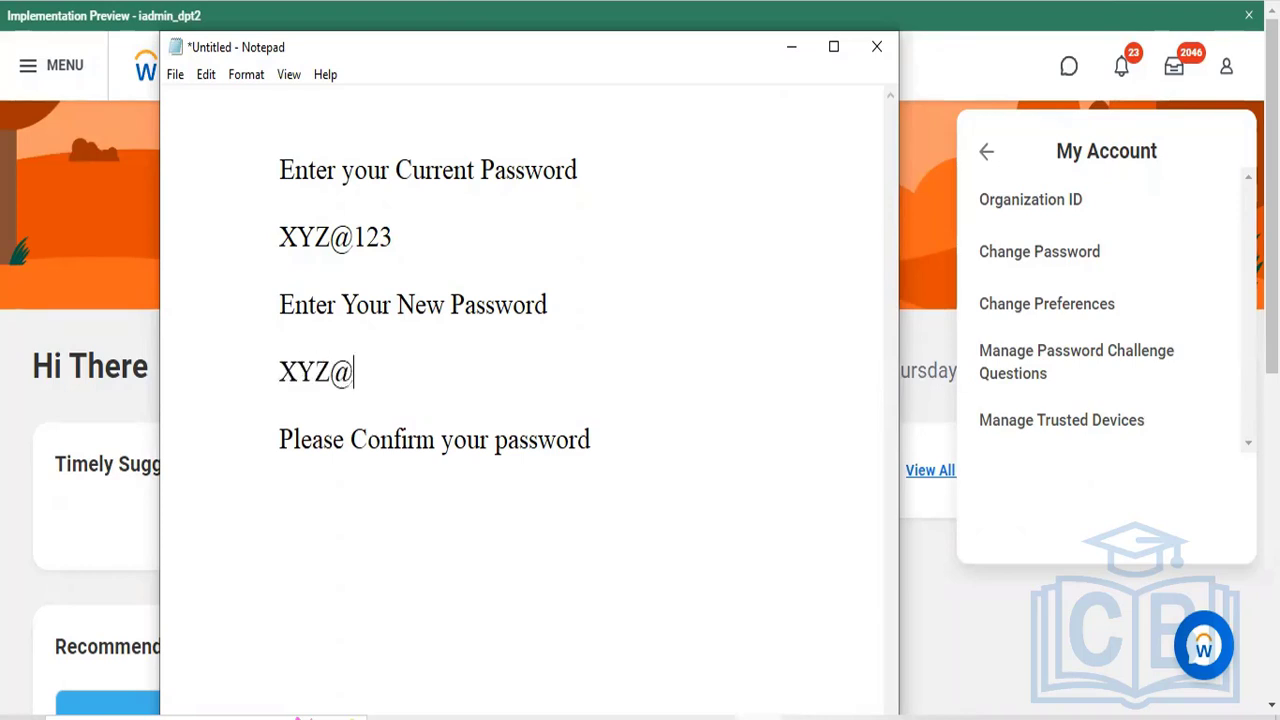
Step: Add the indented confirmed password value under the confirmation prompt
{"action": "left_click", "coordinate": [326, 494]}
{"action": "left_click", "coordinate": [291, 580]}
{"action": "key", "text": "Return"}
{"action": "key", "text": "Return"}
{"action": "key", "text": "Tab"}
{"action": "type", "text": "XYZ"}
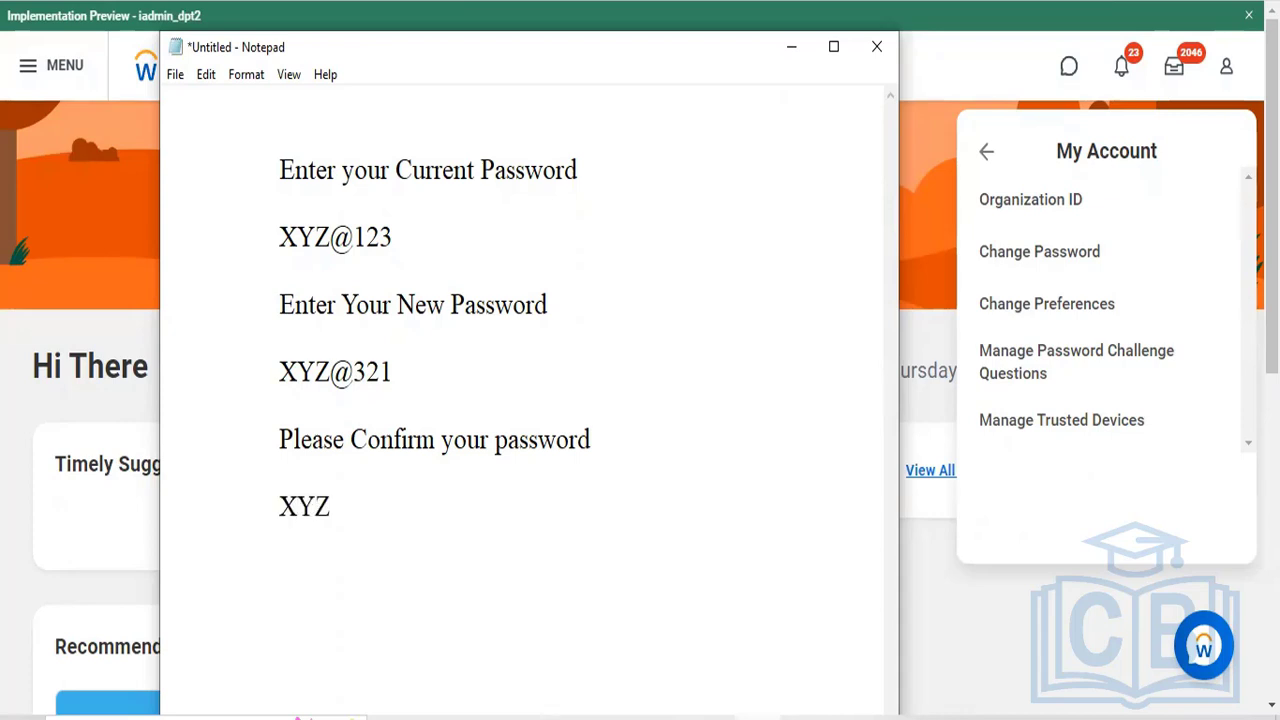
{"action": "type", "text": "@321"}
Step: Write the closing note lines 'Tap' and 'ok and Submi' below the values
{"action": "key", "text": "Return"}
{"action": "key", "text": "Return"}
{"action": "key", "text": "Tab"}
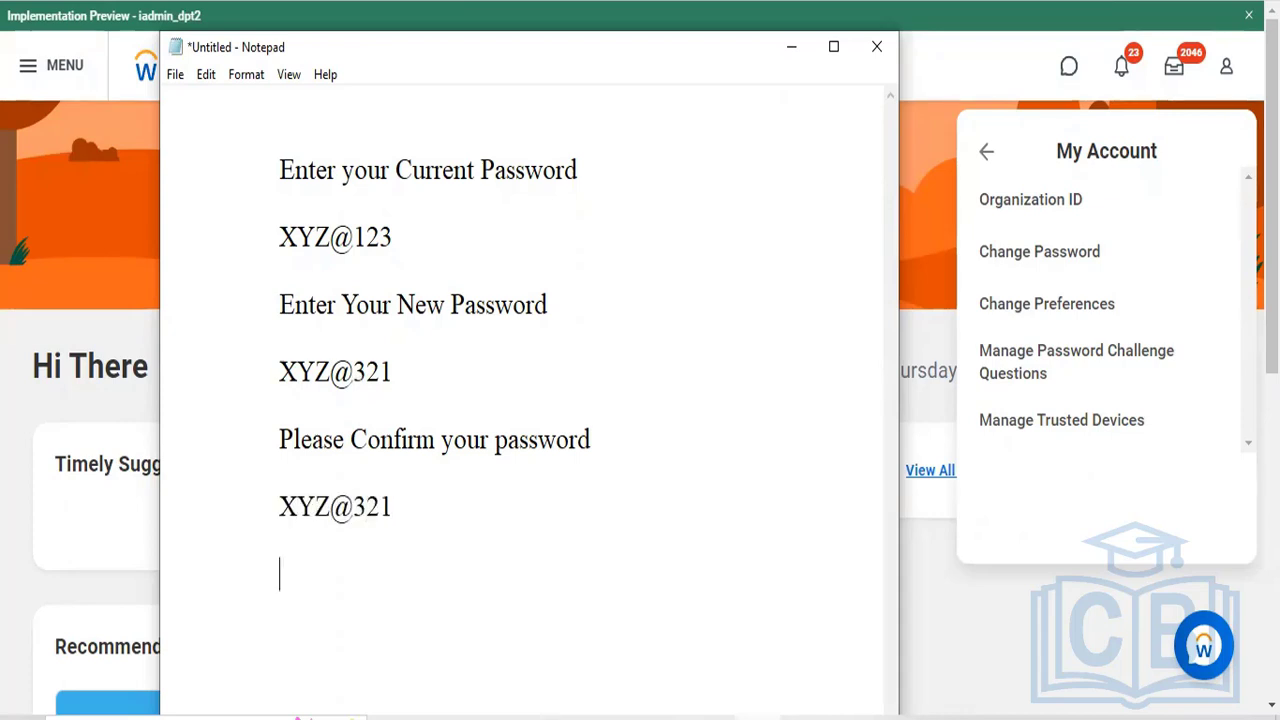
{"action": "type", "text": "Tap"}
{"action": "key", "text": "Return"}
{"action": "key", "text": "Return"}
{"action": "key", "text": "Tab"}
{"action": "type", "text": "ok and Su"}
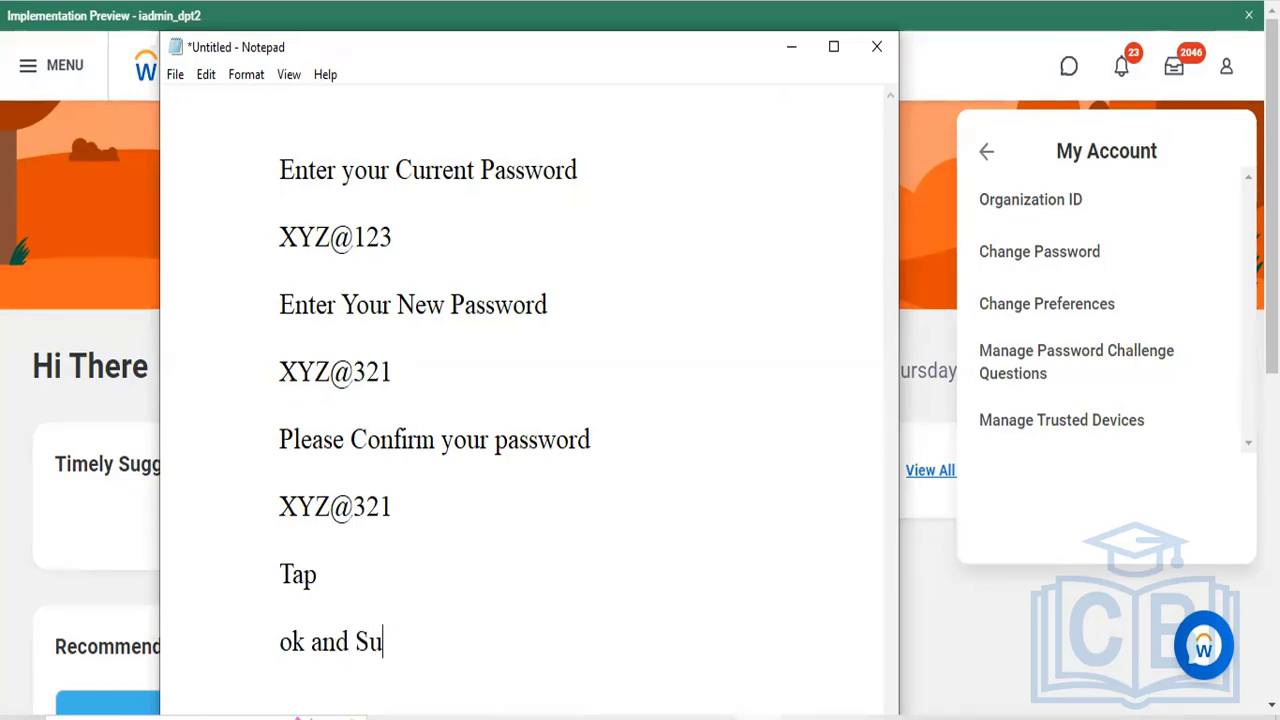
{"action": "type", "text": "bmiy"}
{"action": "key", "text": "BackSpace"}
{"action": "type", "text": "y"}
Step: Correct the last word to 'Submit' and close Notepad without saving
{"action": "key", "text": "BackSpace"}
{"action": "type", "text": "t"}
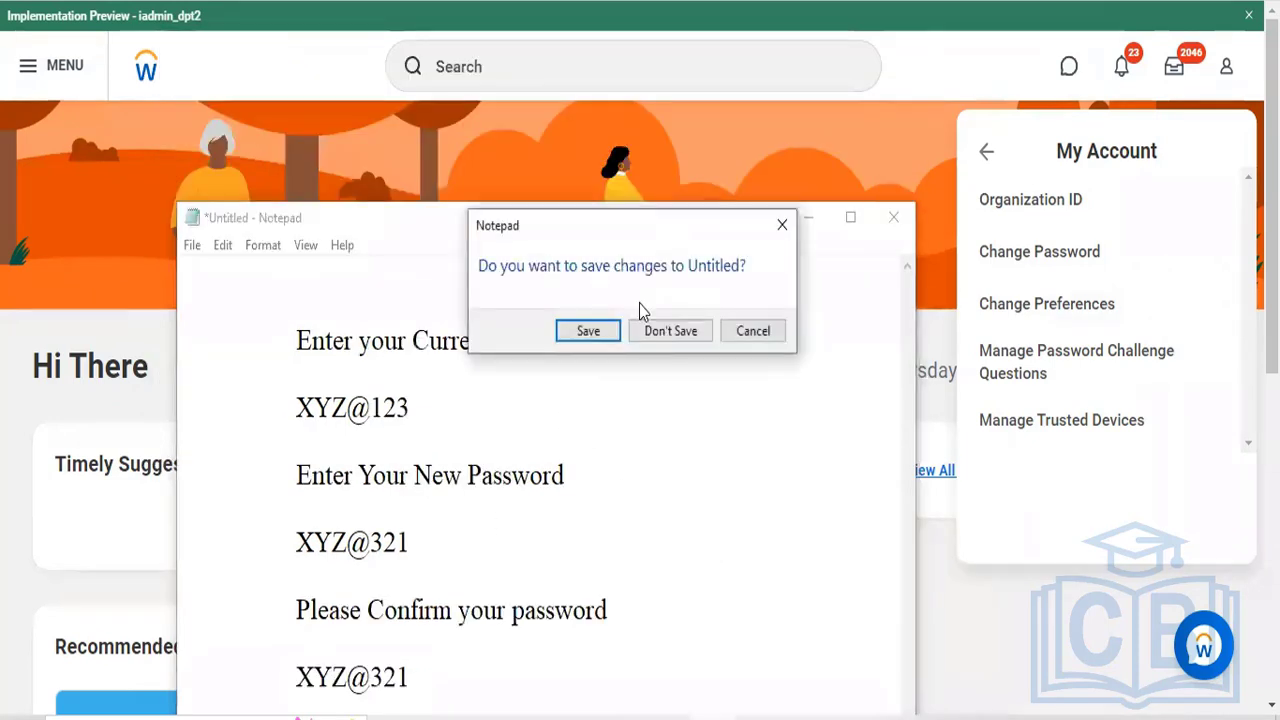
{"action": "left_click", "coordinate": [663, 333]}
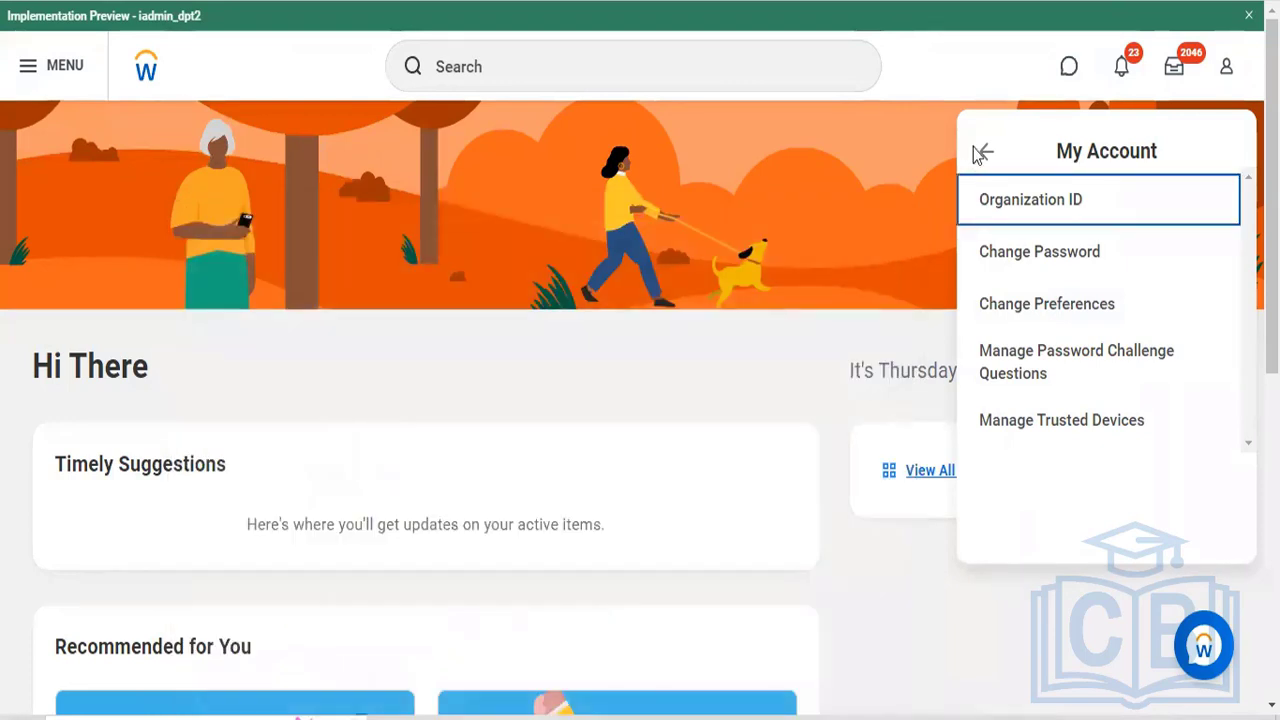
Step: Leave the My Account panel and open Workbench on the Workday home page
{"action": "left_click", "coordinate": [987, 155]}
{"action": "scroll", "coordinate": [1077, 470], "scroll_direction": "down", "scroll_amount": 1}
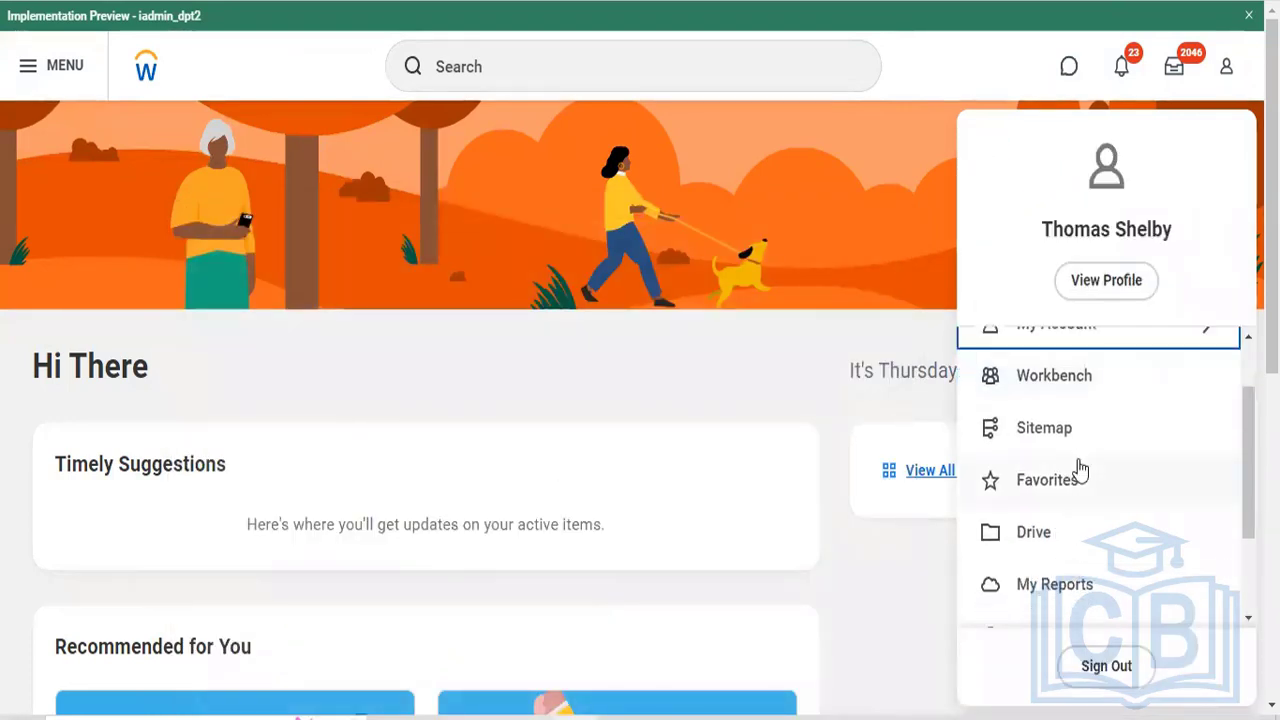
{"action": "left_click", "coordinate": [1062, 393]}
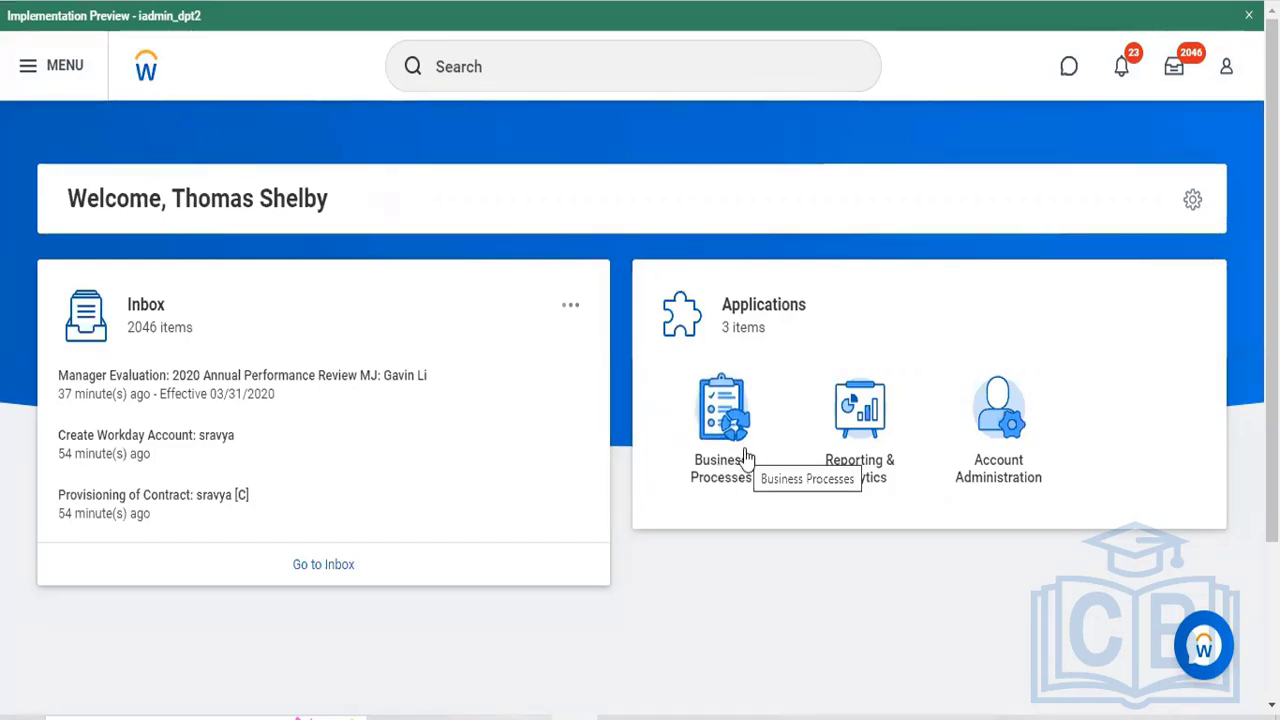
Step: Return Home and send Available Reports and Tasks to My Reports as Microsoft Excel
{"action": "left_click", "coordinate": [1227, 68]}
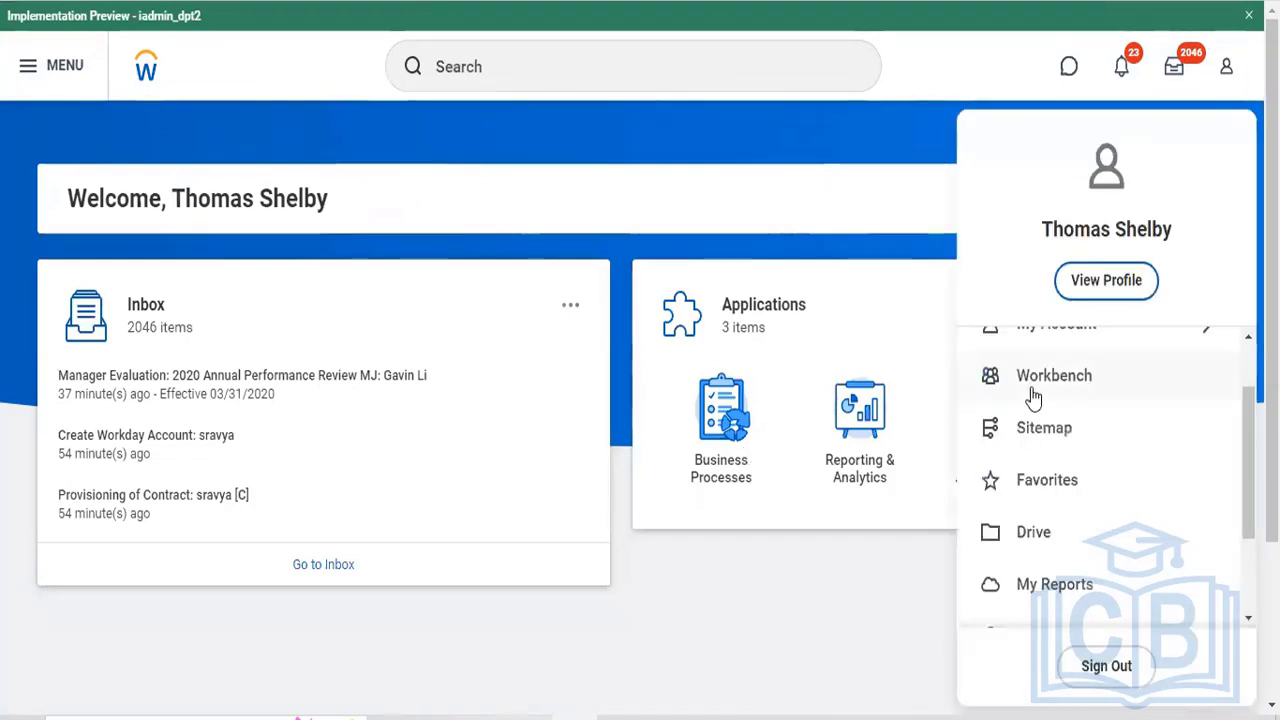
{"action": "scroll", "coordinate": [1030, 392], "scroll_direction": "up", "scroll_amount": 2}
{"action": "left_click", "coordinate": [1020, 347]}
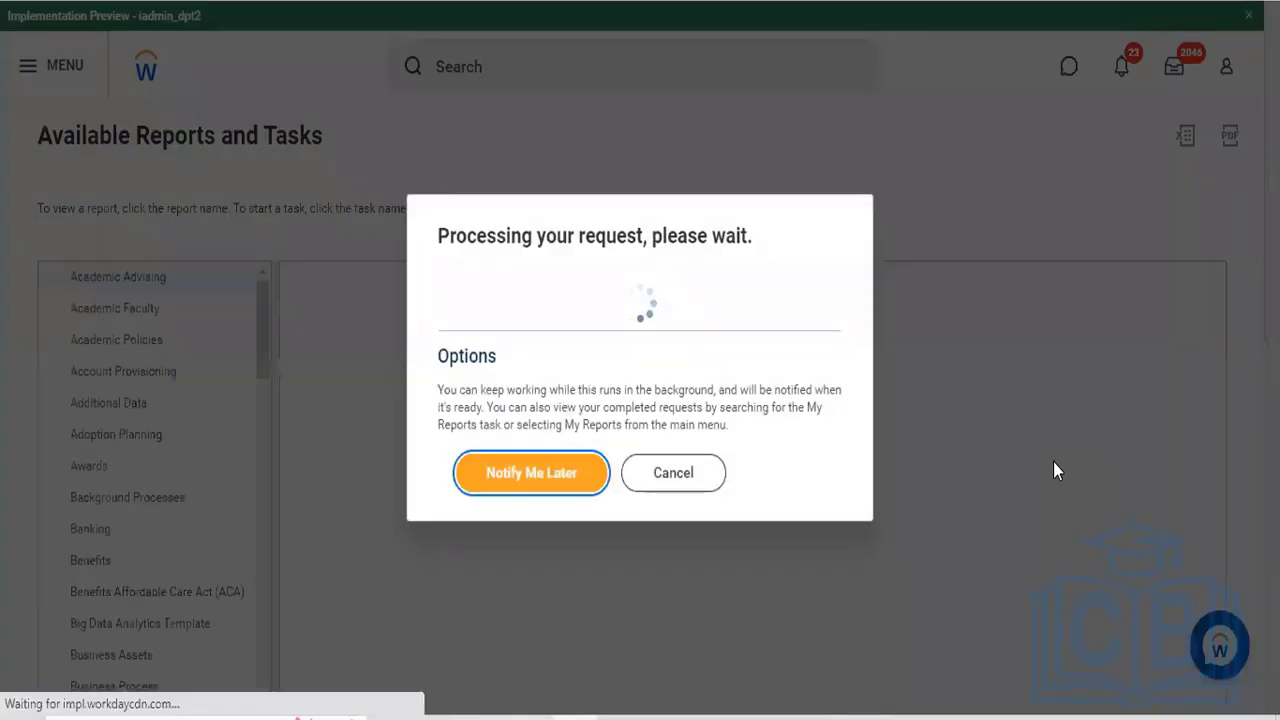
{"action": "left_click", "coordinate": [562, 478]}
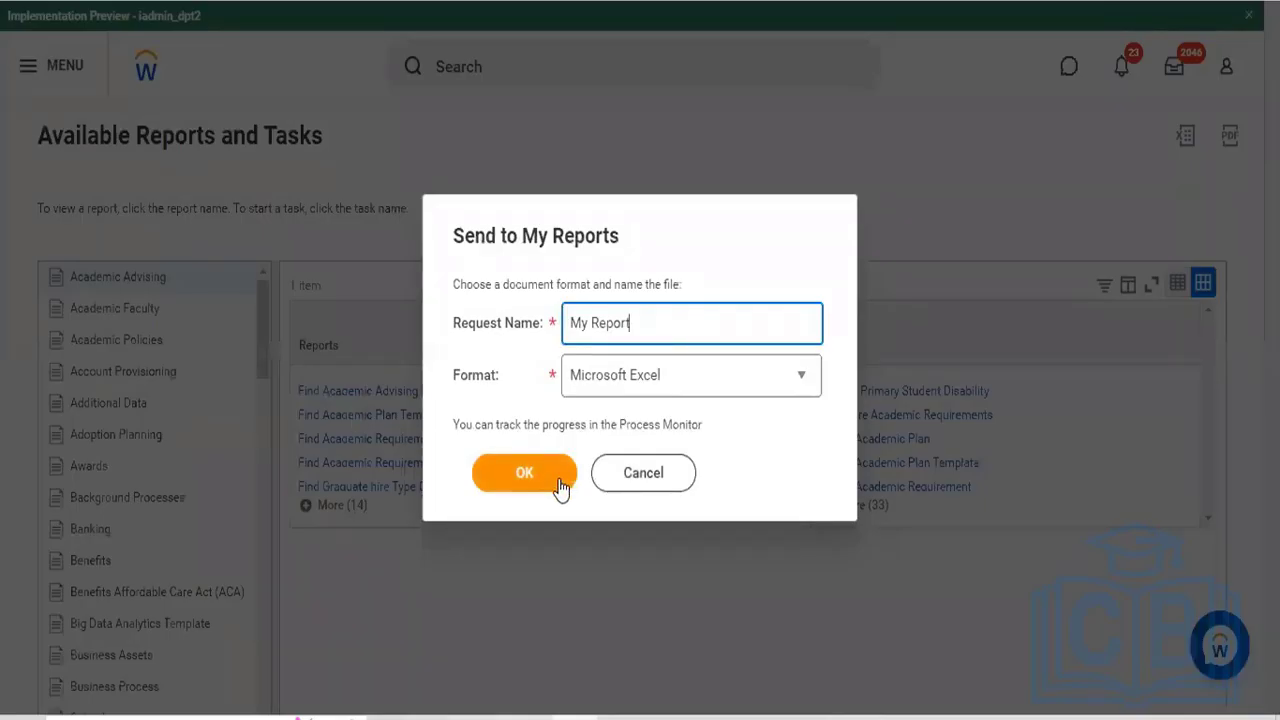
{"action": "left_click", "coordinate": [558, 482]}
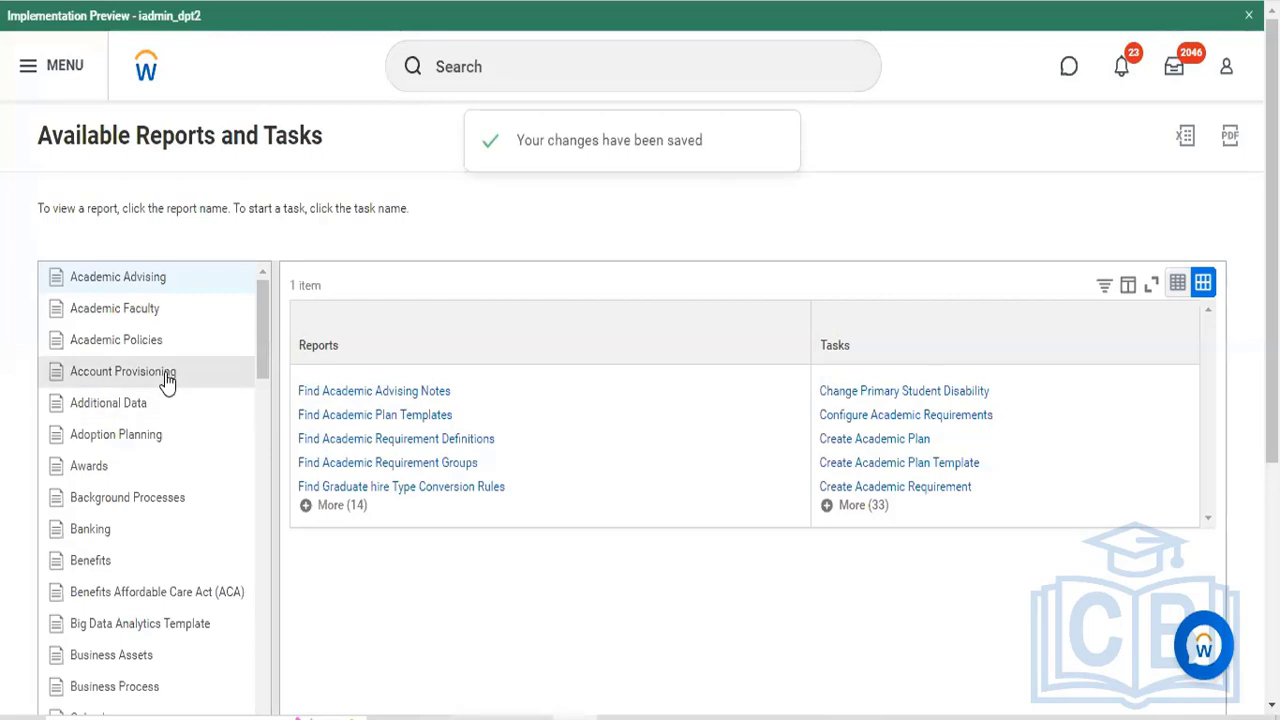
Step: Select the Compensation category in the Available Reports and Tasks list
{"action": "scroll", "coordinate": [166, 380], "scroll_direction": "down", "scroll_amount": 3}
{"action": "scroll", "coordinate": [166, 380], "scroll_direction": "down", "scroll_amount": 15}
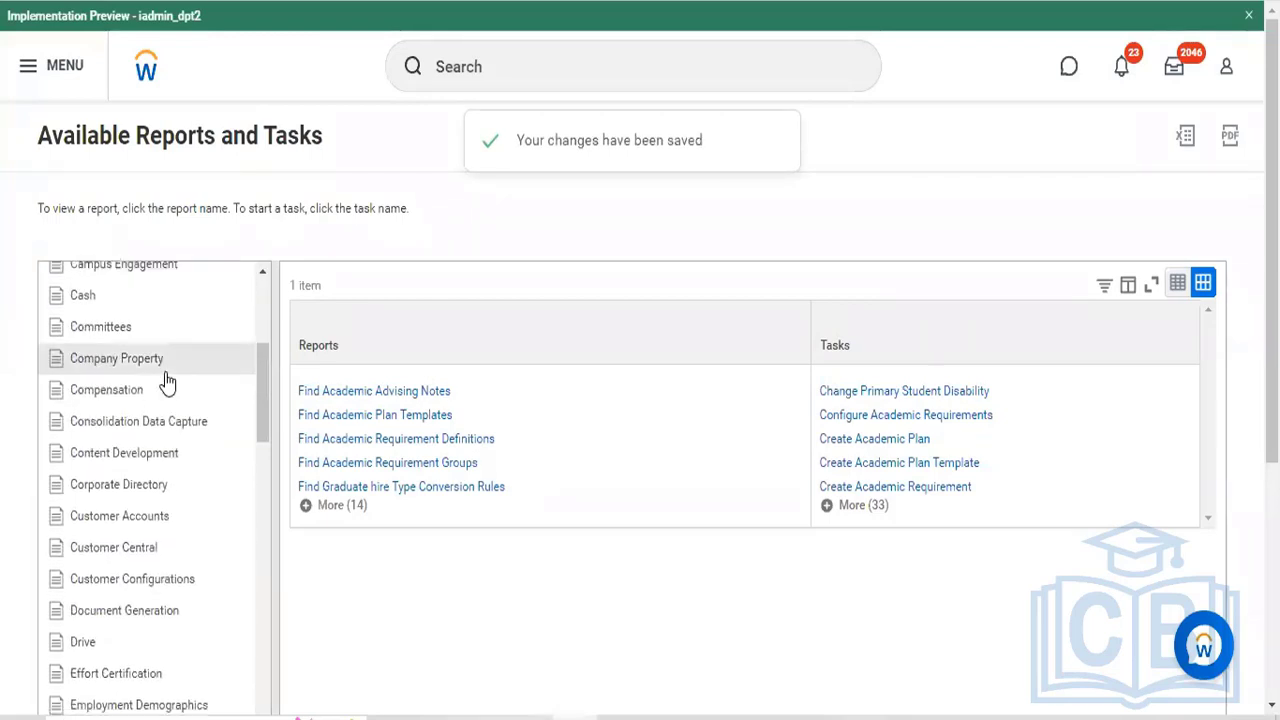
{"action": "scroll", "coordinate": [167, 382], "scroll_direction": "down", "scroll_amount": 7}
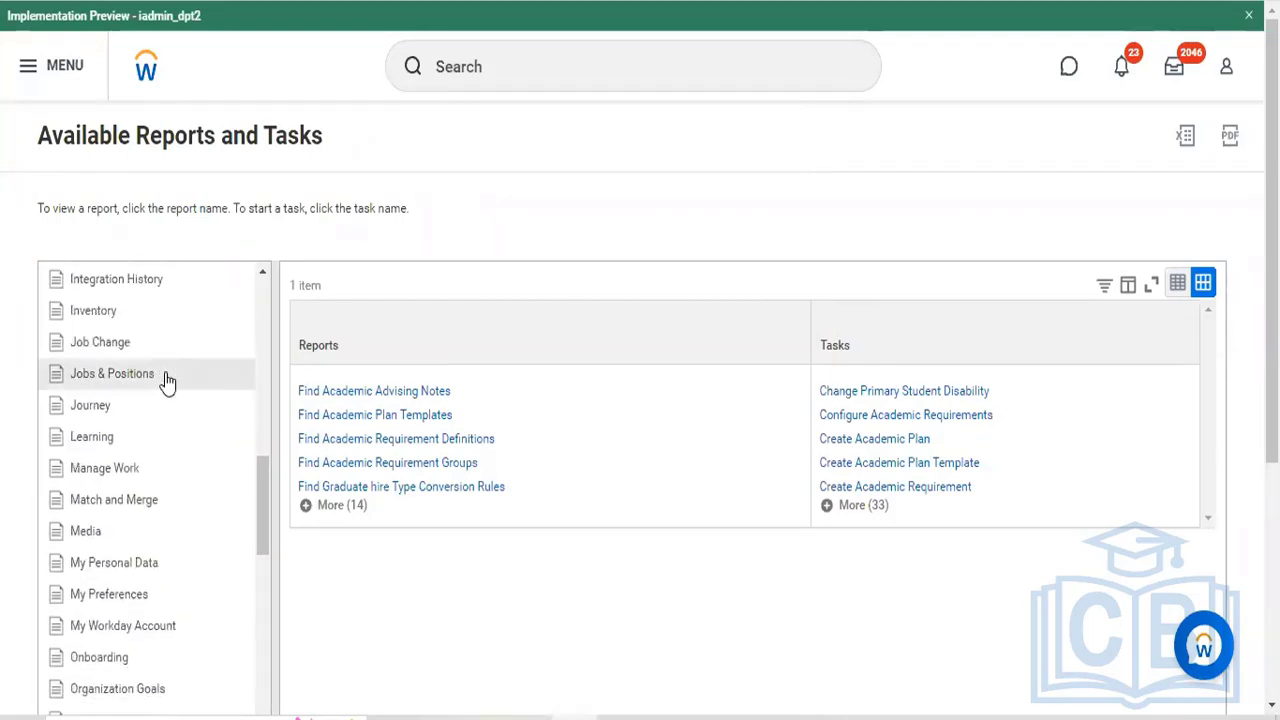
{"action": "scroll", "coordinate": [167, 382], "scroll_direction": "up", "scroll_amount": 7}
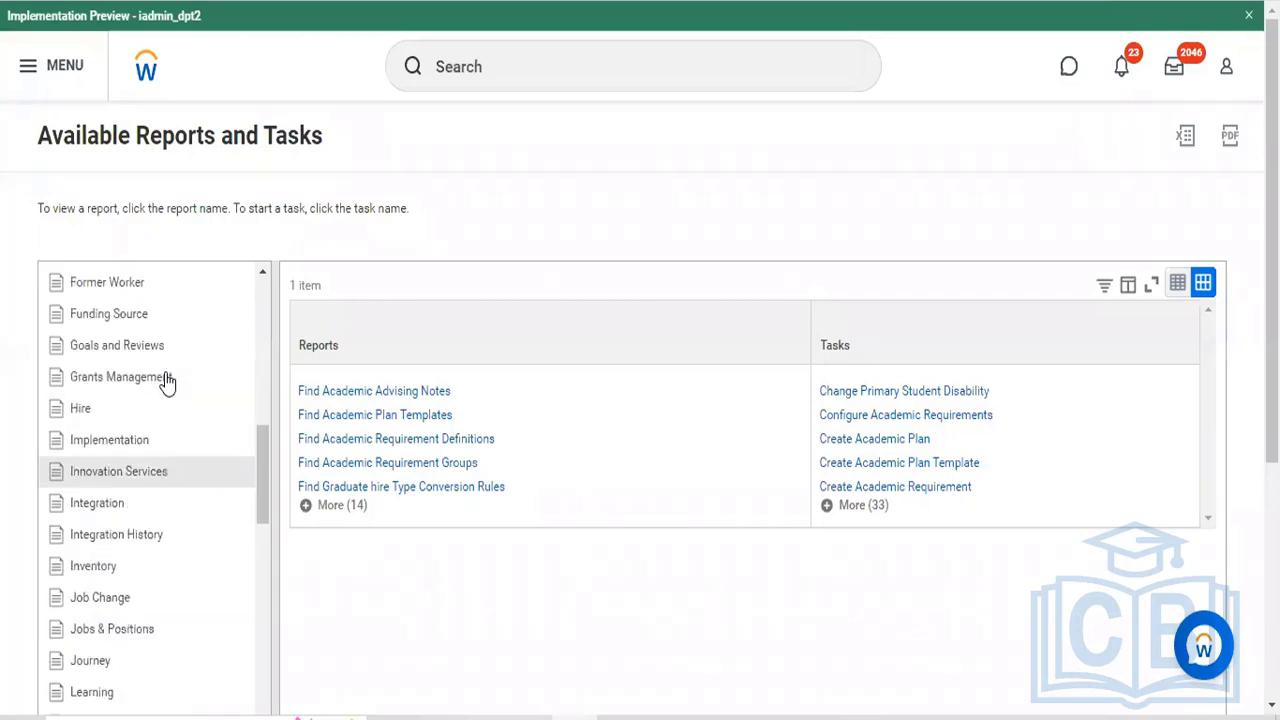
{"action": "scroll", "coordinate": [167, 382], "scroll_direction": "up", "scroll_amount": 5}
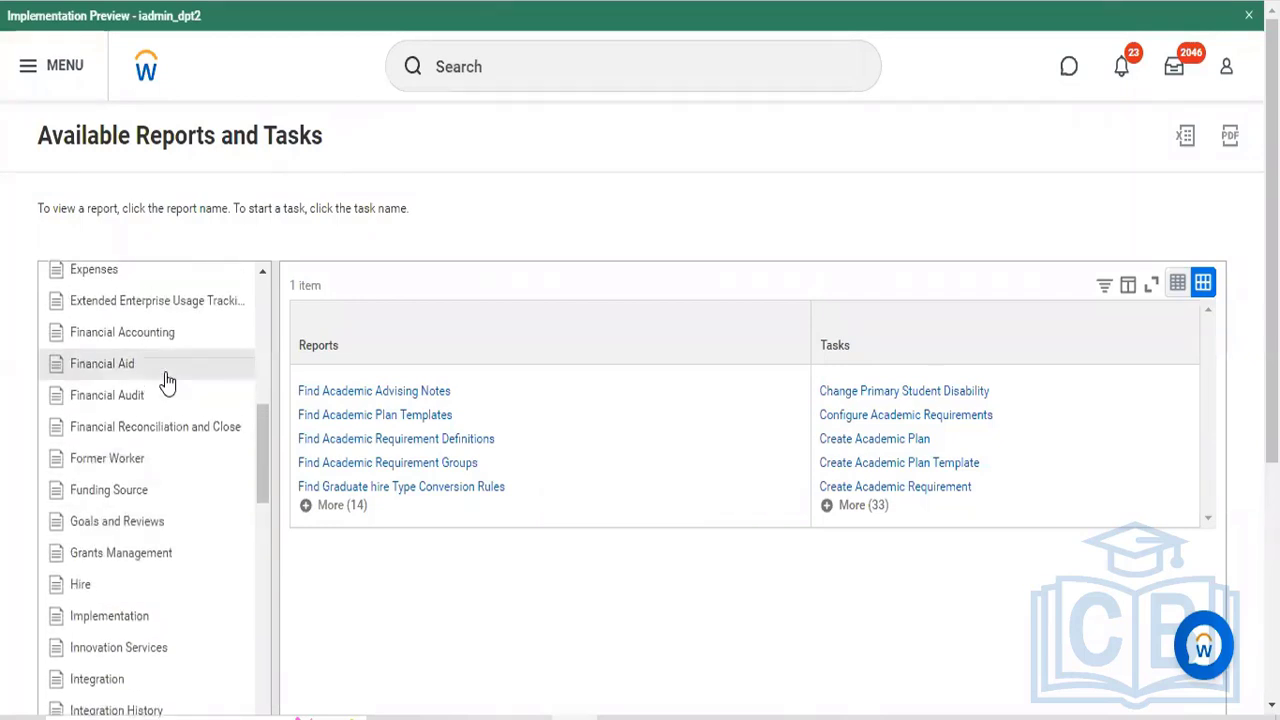
{"action": "scroll", "coordinate": [167, 382], "scroll_direction": "up", "scroll_amount": 5}
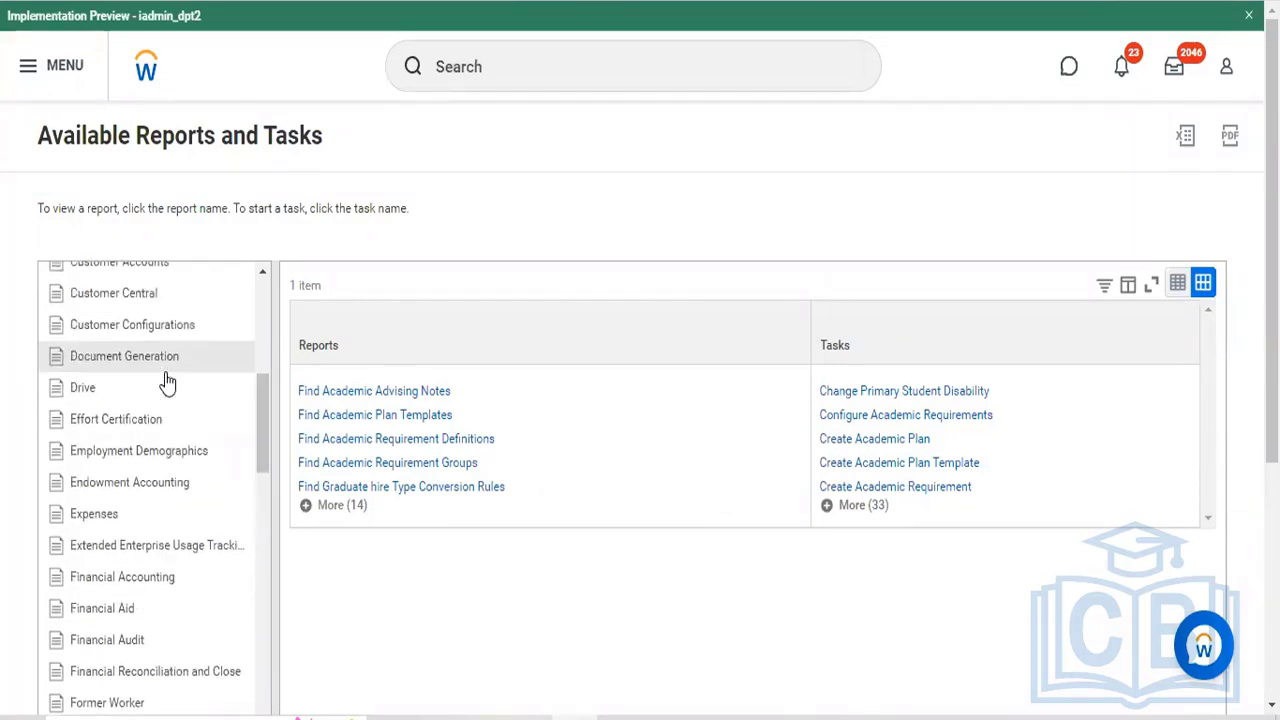
{"action": "scroll", "coordinate": [167, 382], "scroll_direction": "up", "scroll_amount": 3}
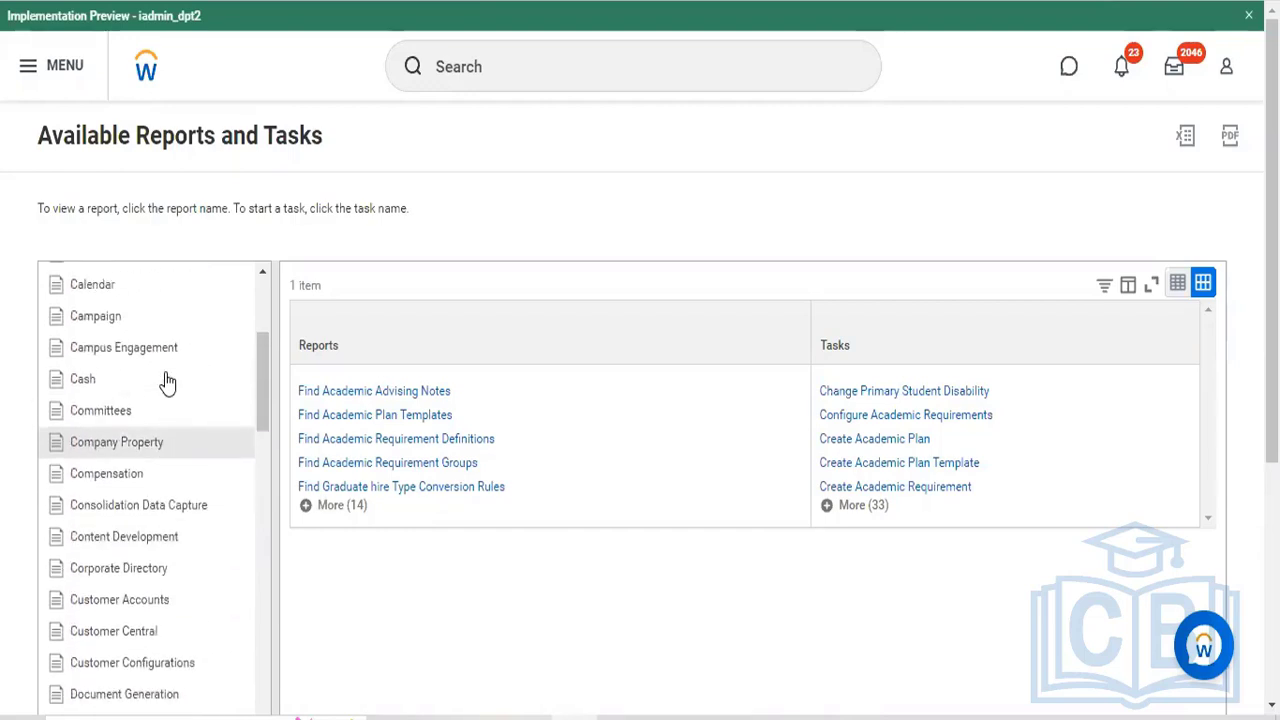
{"action": "left_click", "coordinate": [117, 486]}
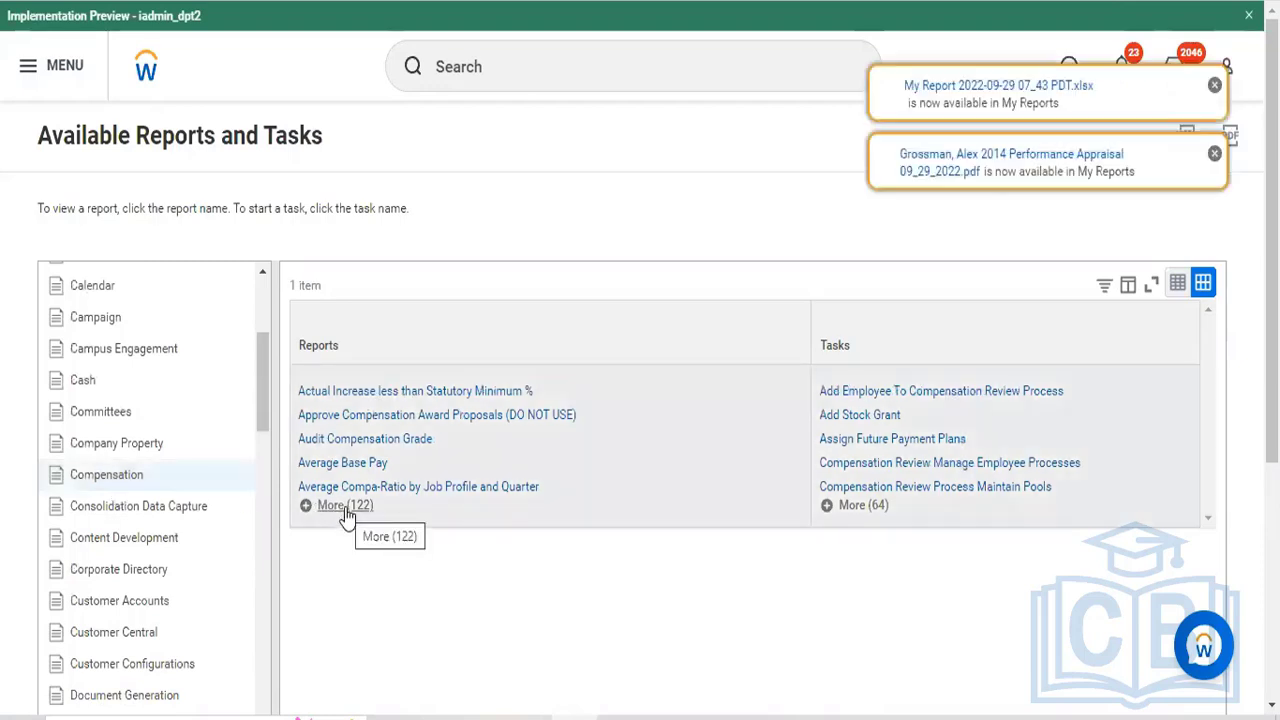
Step: Expand all 122 Compensation reports and launch the Bonus Plan report
{"action": "left_click", "coordinate": [340, 506]}
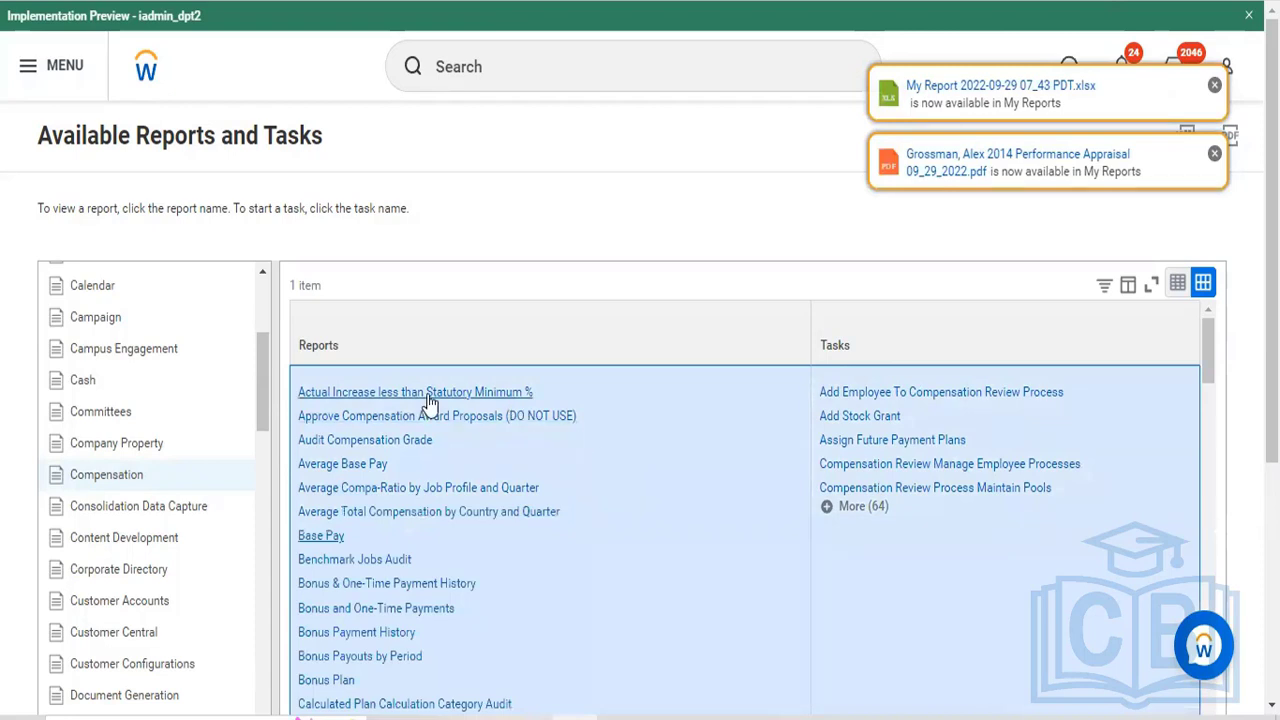
{"action": "scroll", "coordinate": [420, 421], "scroll_direction": "down", "scroll_amount": 5}
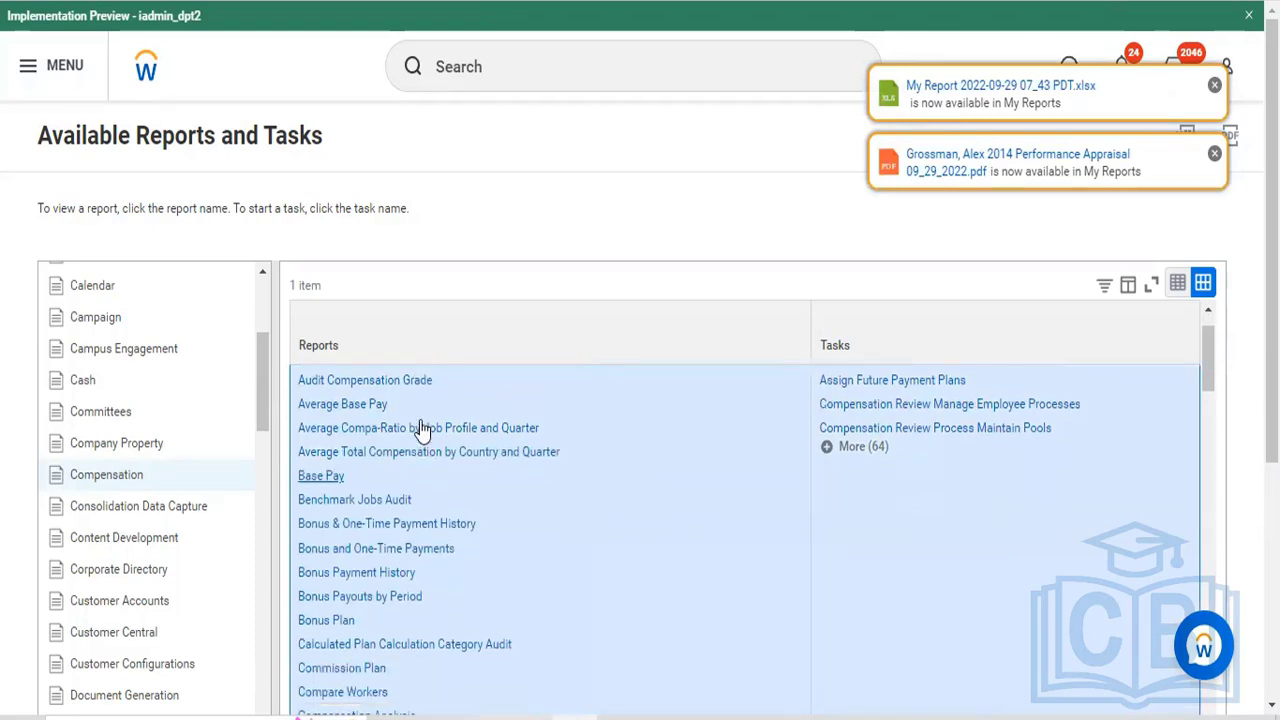
{"action": "scroll", "coordinate": [420, 421], "scroll_direction": "up", "scroll_amount": 1}
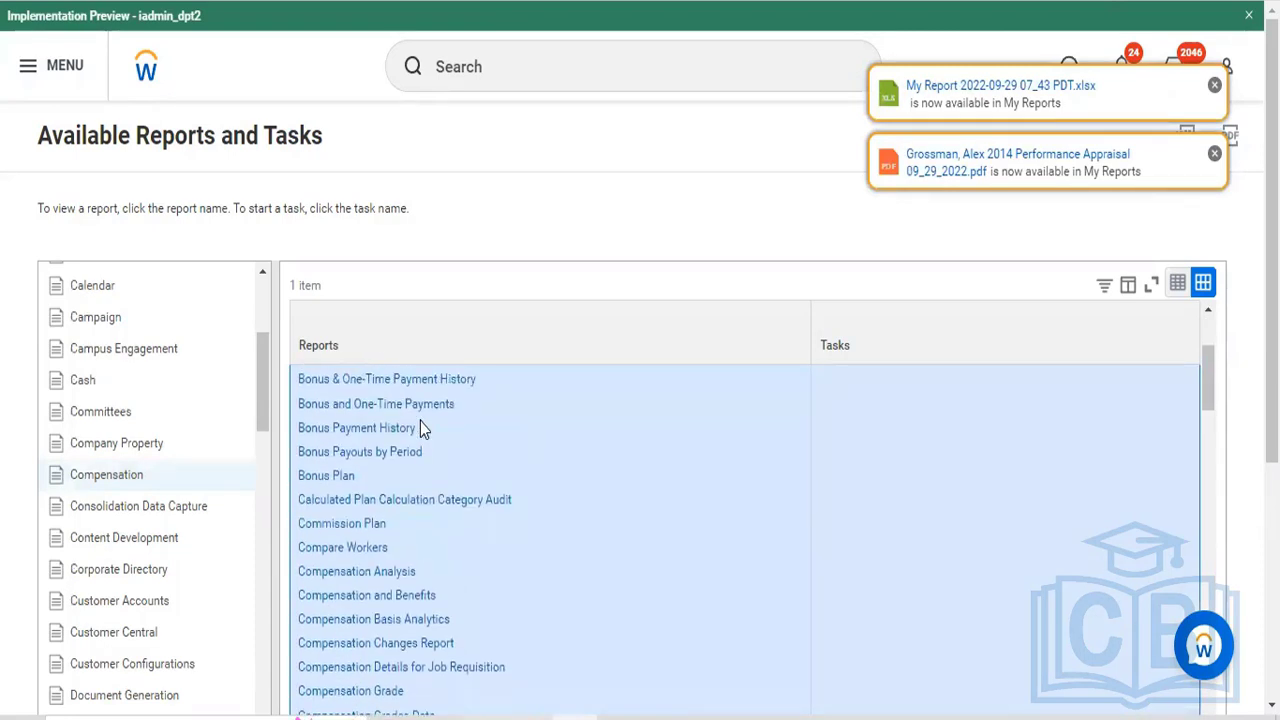
{"action": "left_click", "coordinate": [326, 476]}
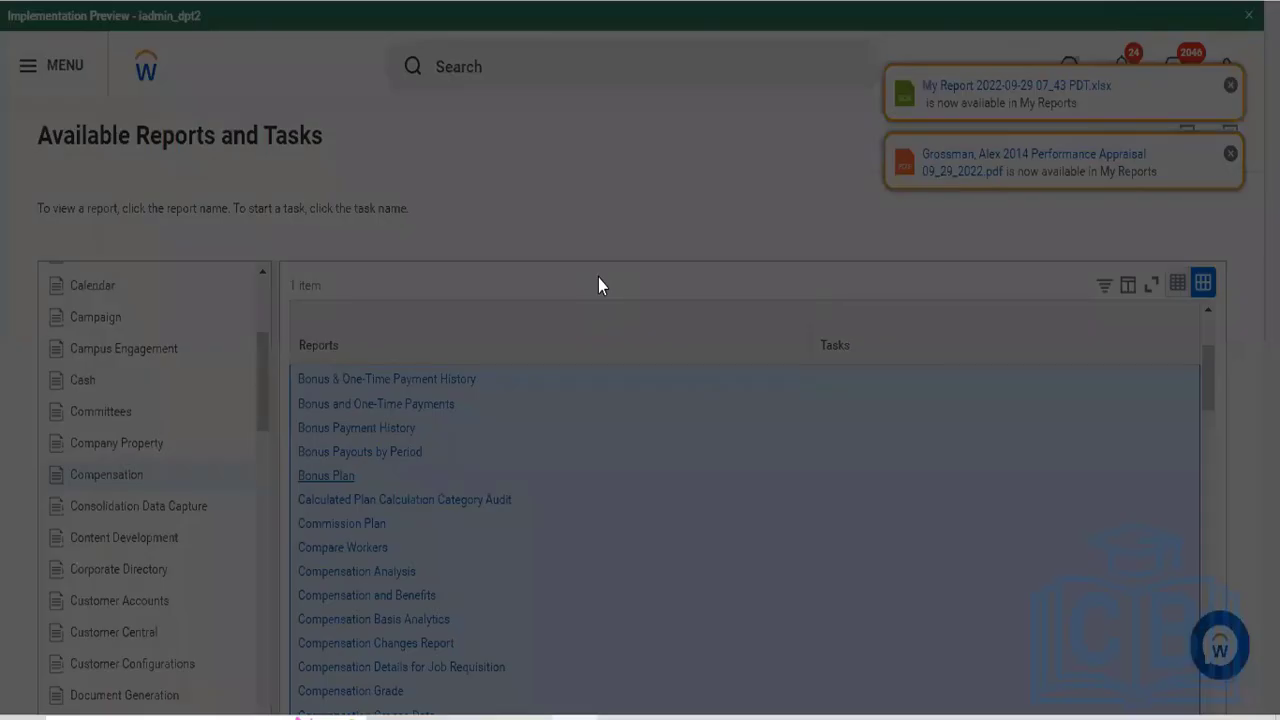
Step: Choose AAA Bonus Plan from All Plans in the prompt and run the report
{"action": "left_click", "coordinate": [508, 318]}
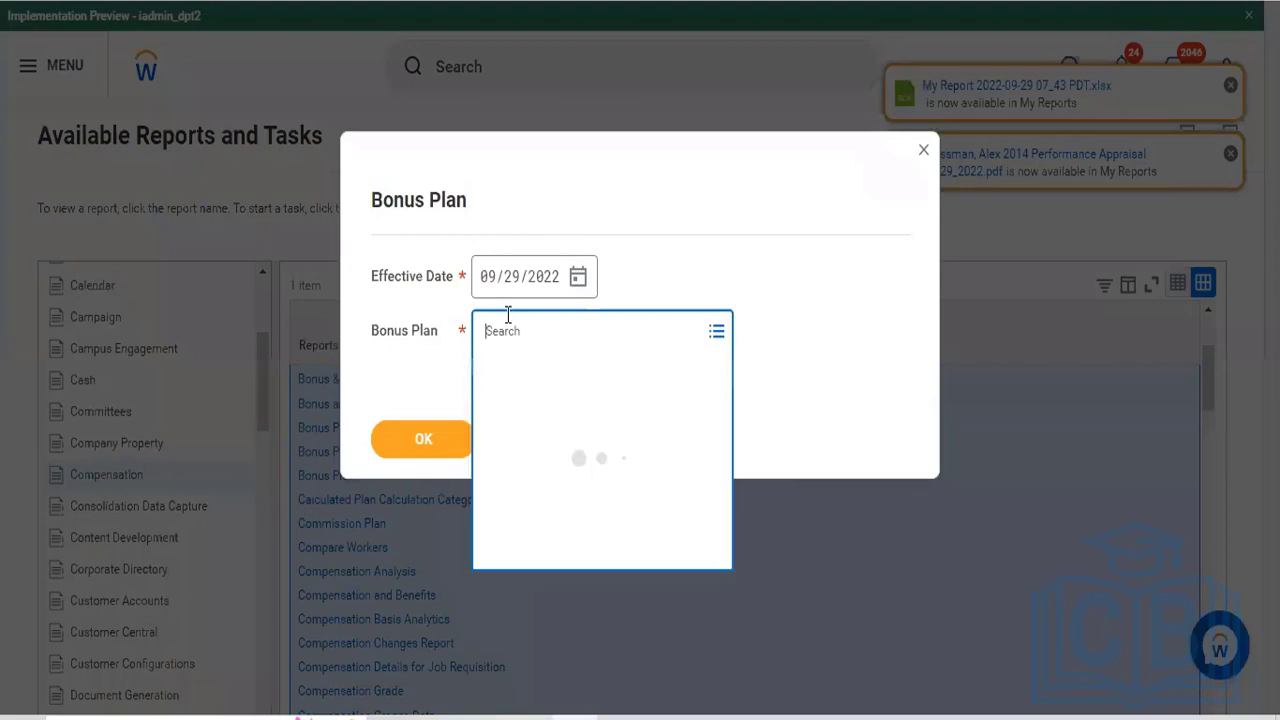
{"action": "left_click", "coordinate": [533, 368]}
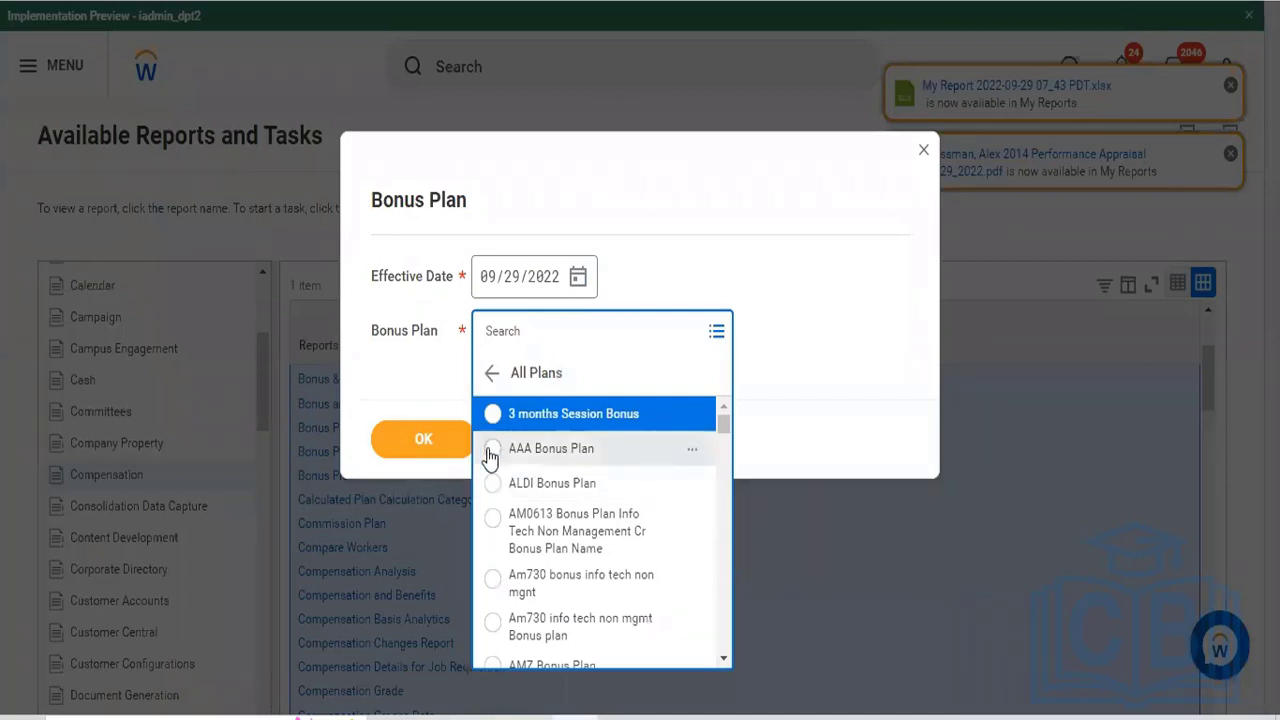
{"action": "left_click", "coordinate": [489, 455]}
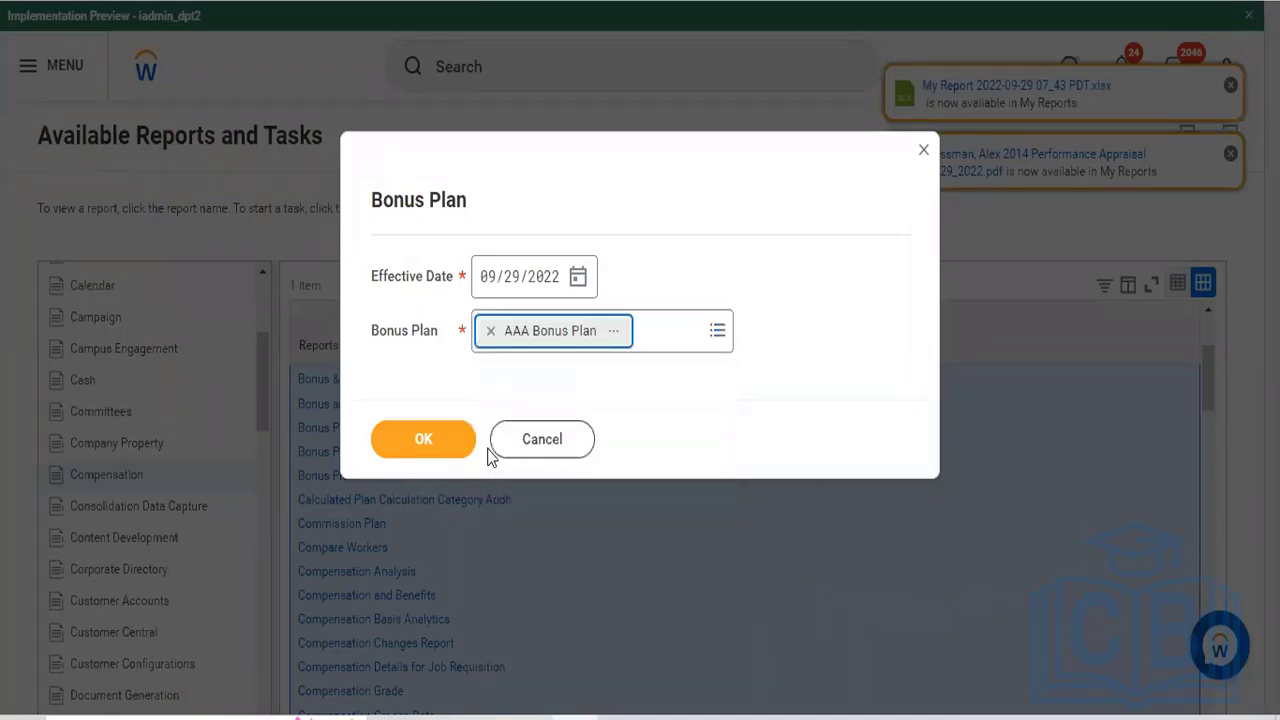
{"action": "left_click", "coordinate": [422, 443]}
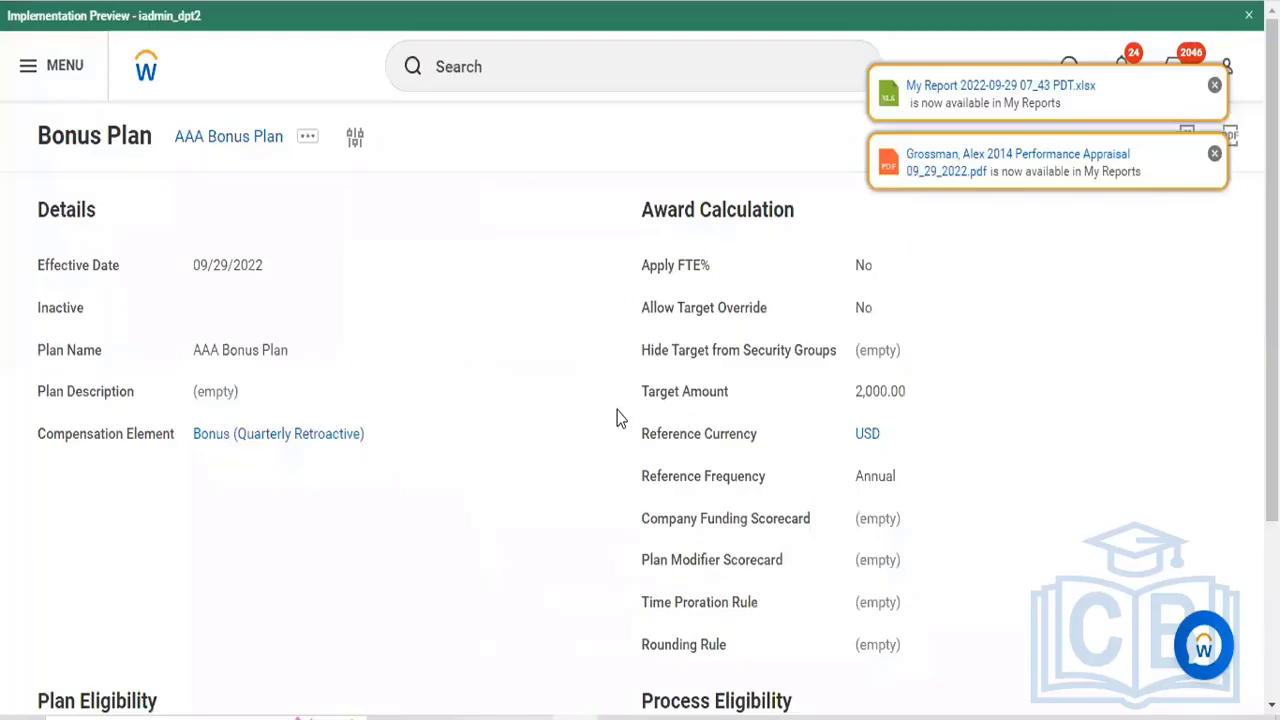
Step: Close the performance appraisal PDF notice and scroll through the AAA Bonus Plan report
{"action": "left_click", "coordinate": [1213, 155]}
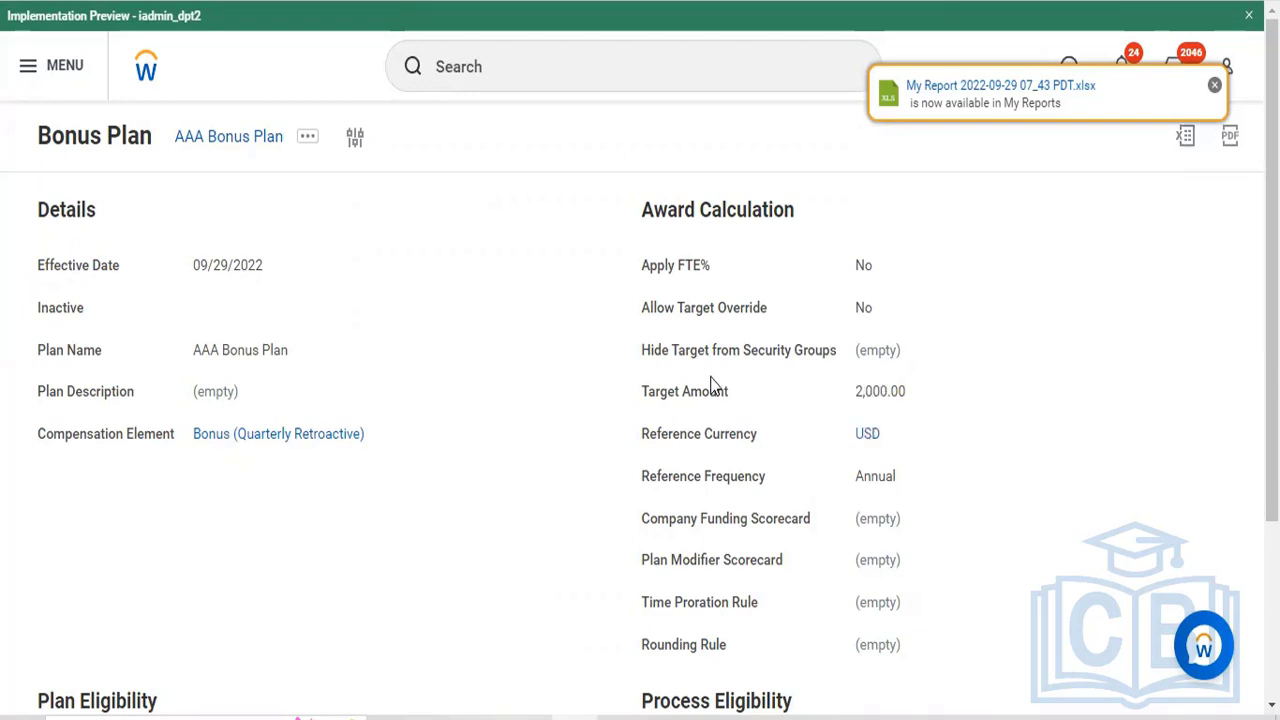
{"action": "scroll", "coordinate": [740, 384], "scroll_direction": "down", "scroll_amount": 3}
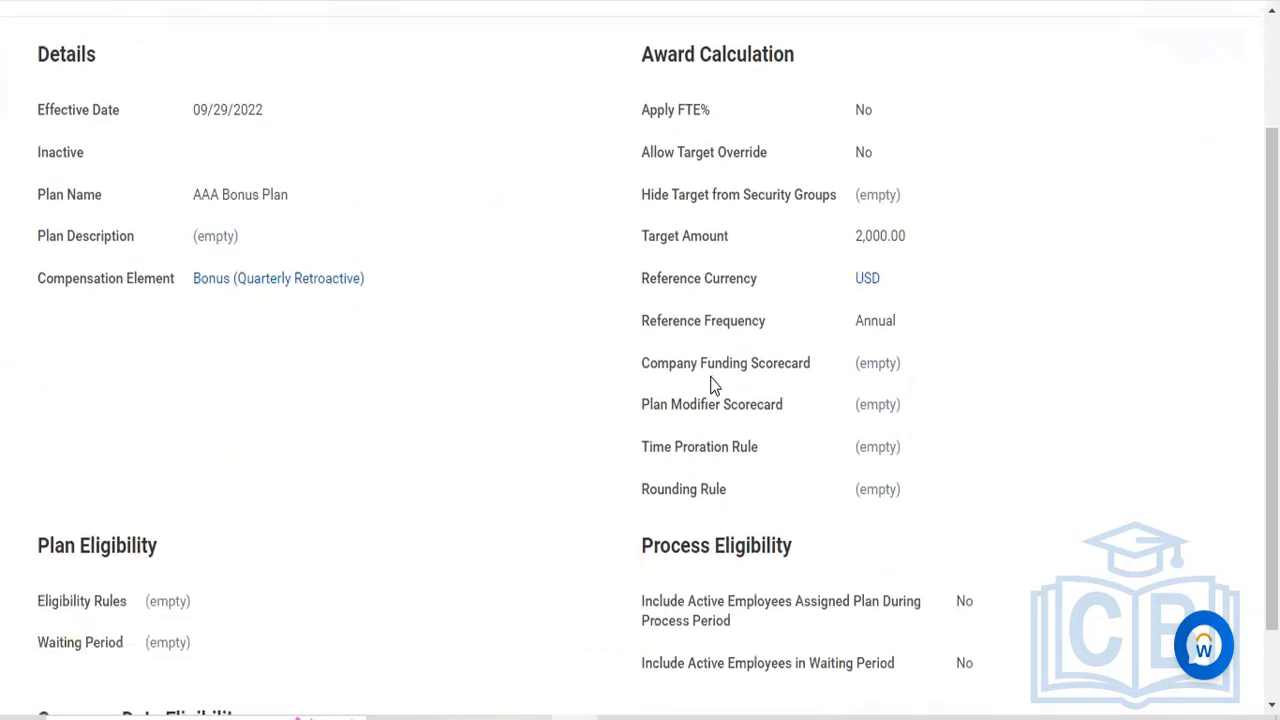
{"action": "scroll", "coordinate": [712, 385], "scroll_direction": "up", "scroll_amount": 3}
{"action": "scroll", "coordinate": [712, 386], "scroll_direction": "down", "scroll_amount": 1}
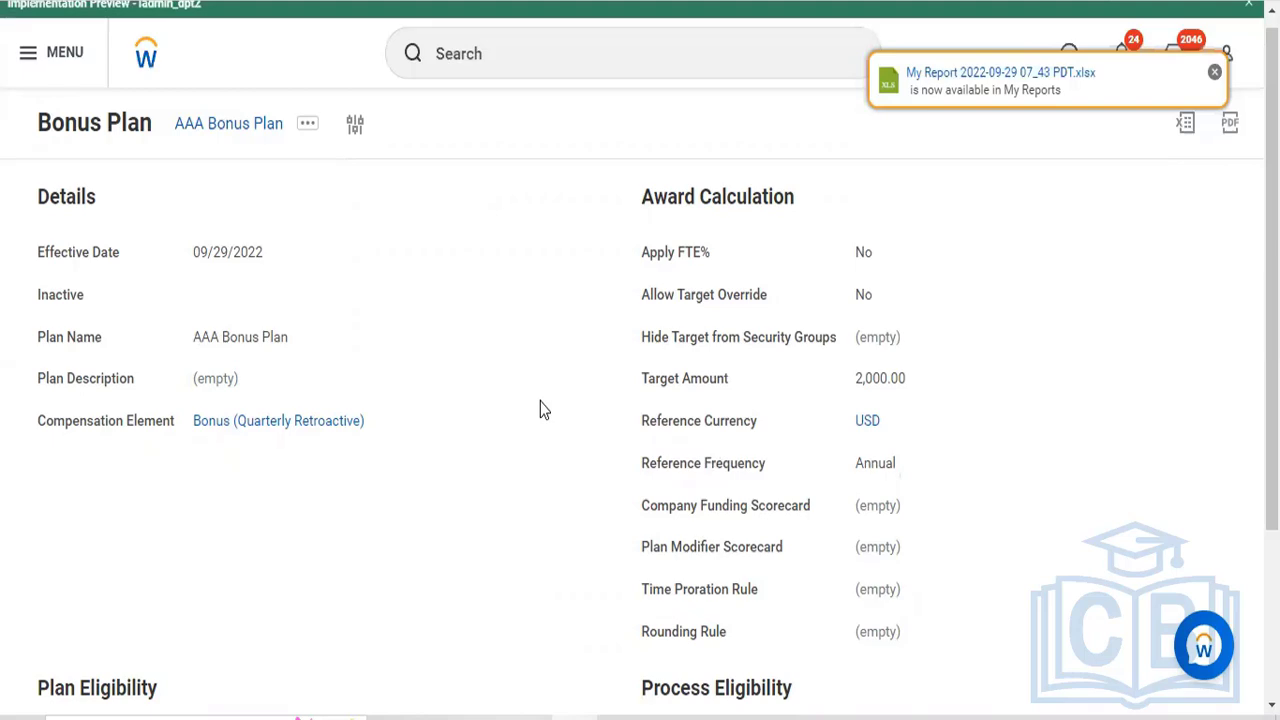
{"action": "scroll", "coordinate": [540, 408], "scroll_direction": "down", "scroll_amount": 3}
{"action": "scroll", "coordinate": [540, 408], "scroll_direction": "up", "scroll_amount": 3}
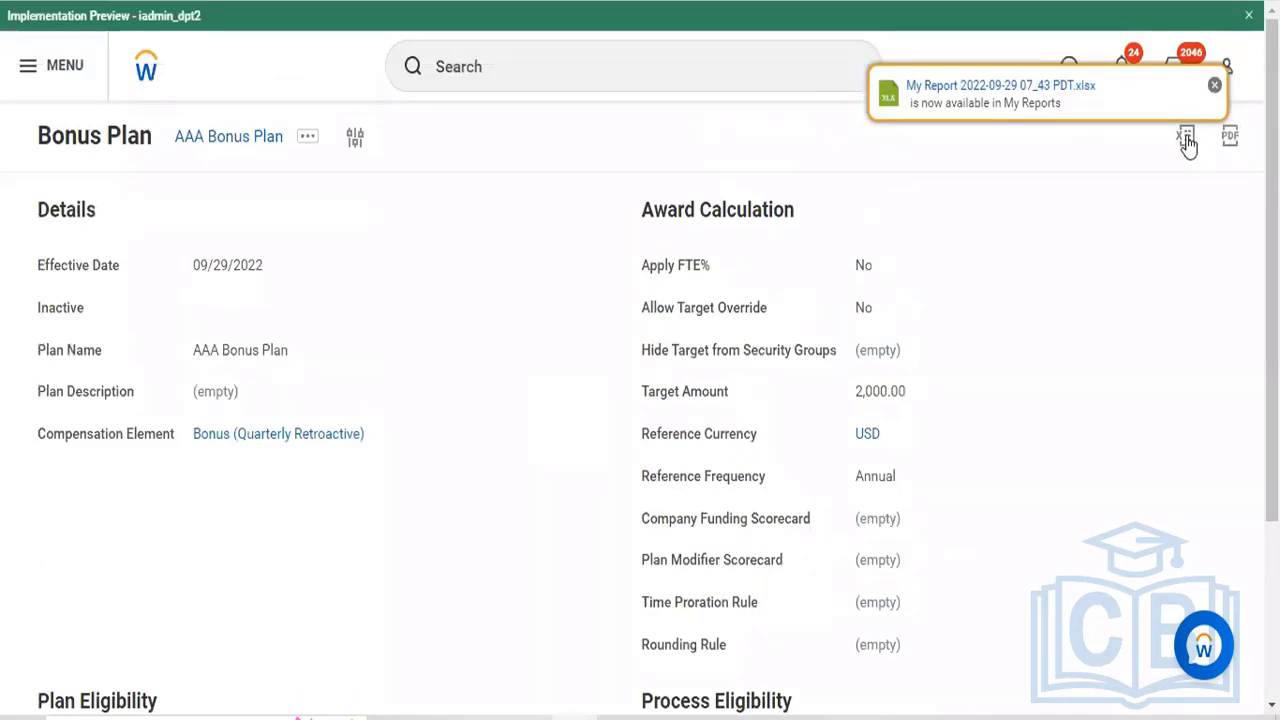
Step: Export the report to Excel, download it, and open AAA_Bonus_Plan.xlsx
{"action": "left_click", "coordinate": [1186, 140]}
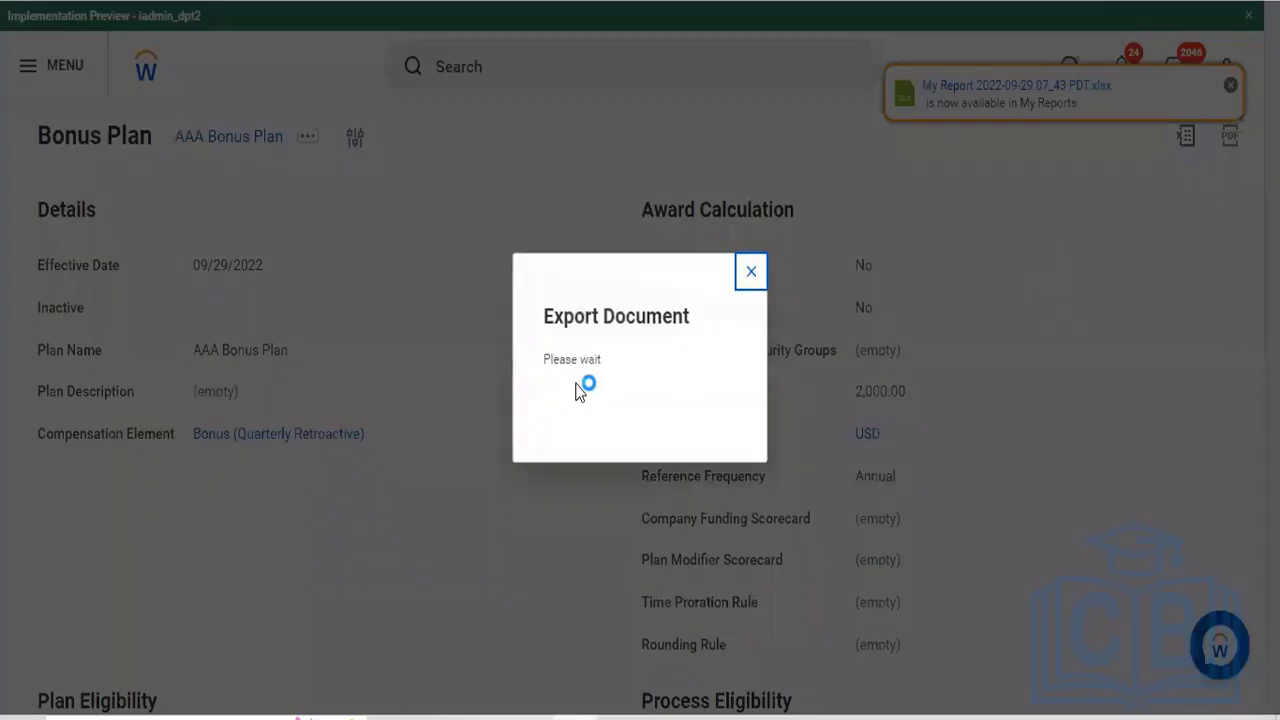
{"action": "left_click", "coordinate": [645, 418]}
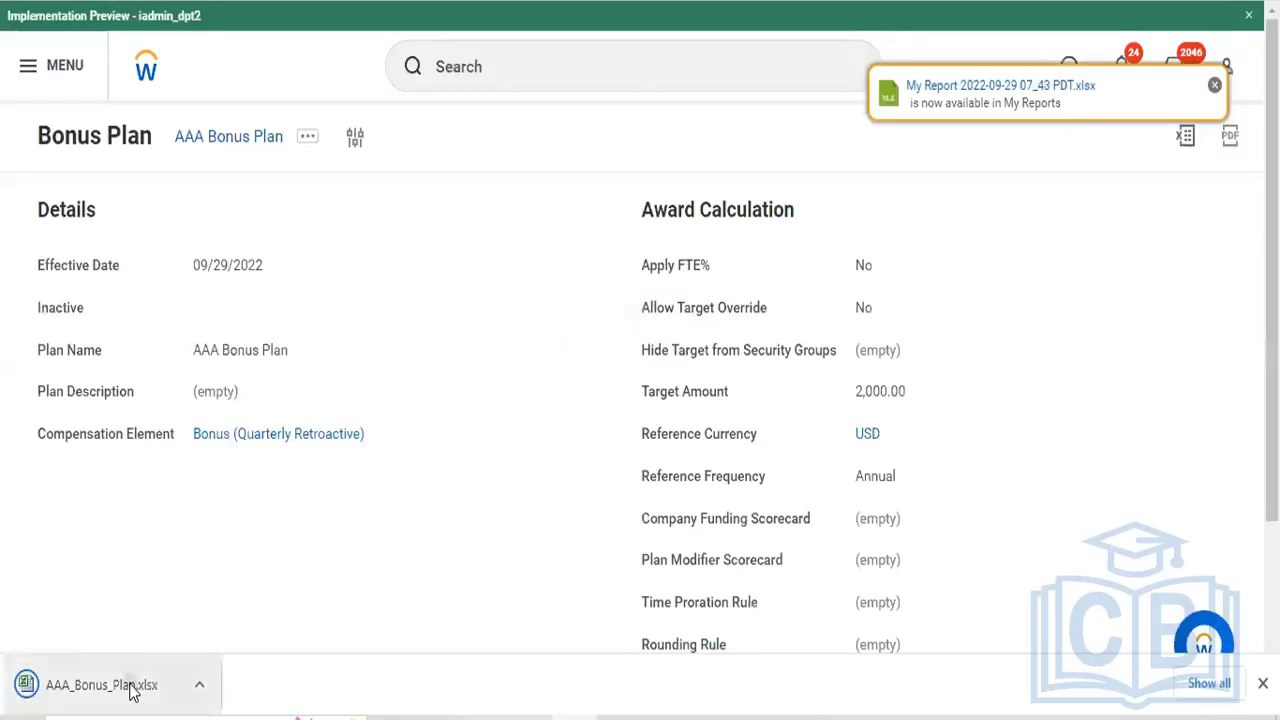
{"action": "left_click", "coordinate": [129, 688]}
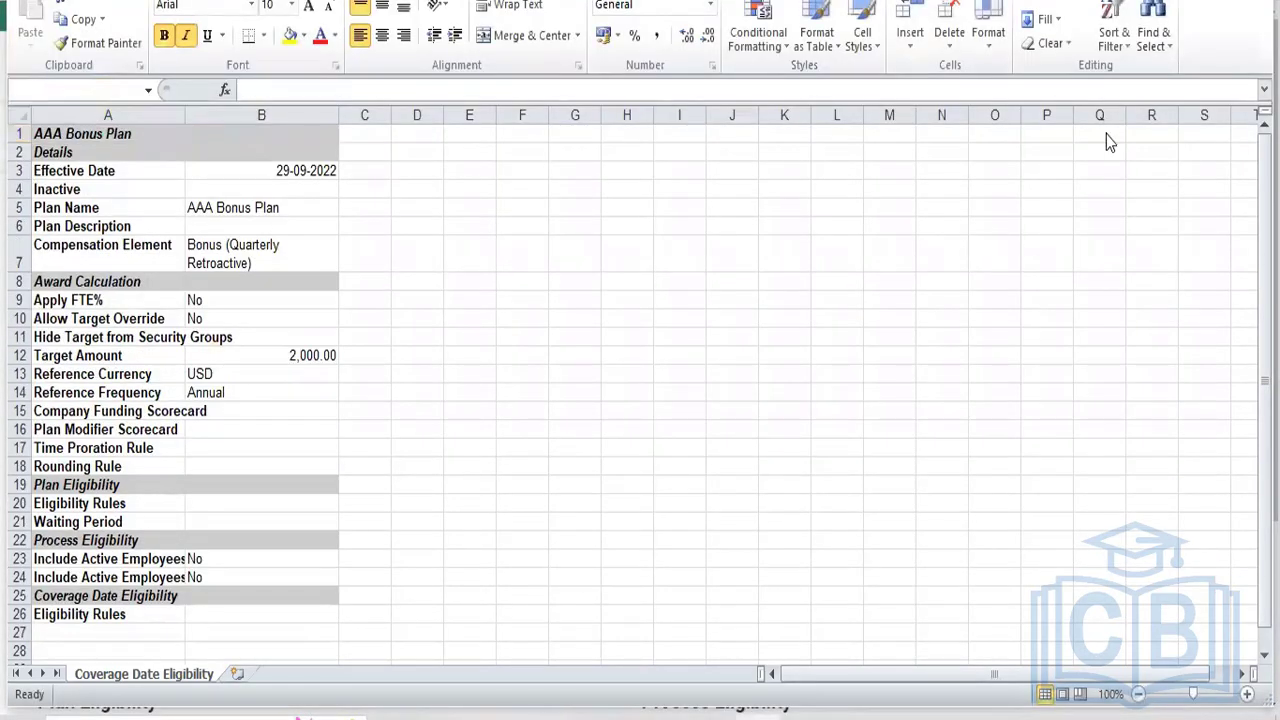
Step: Leave the exported AAA Bonus Plan workbook in Excel and go to the Workday home page
{"action": "key", "text": "alt+Tab"}
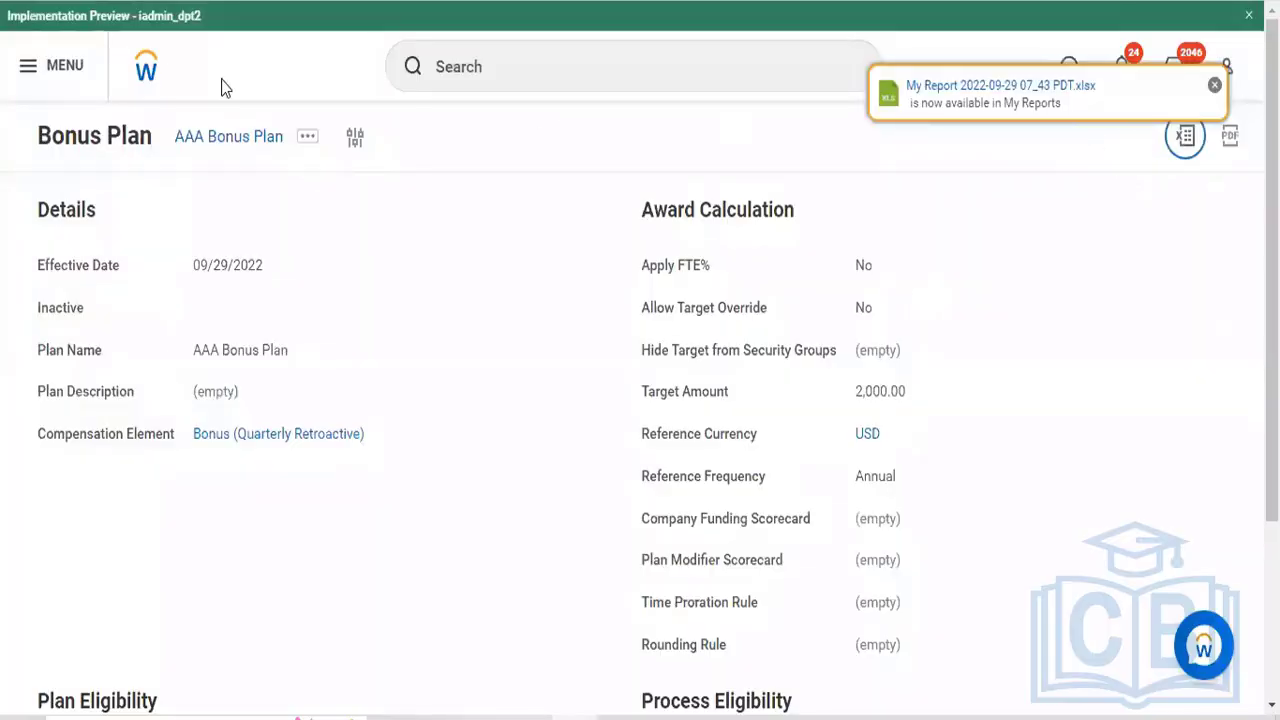
{"action": "left_click", "coordinate": [146, 78]}
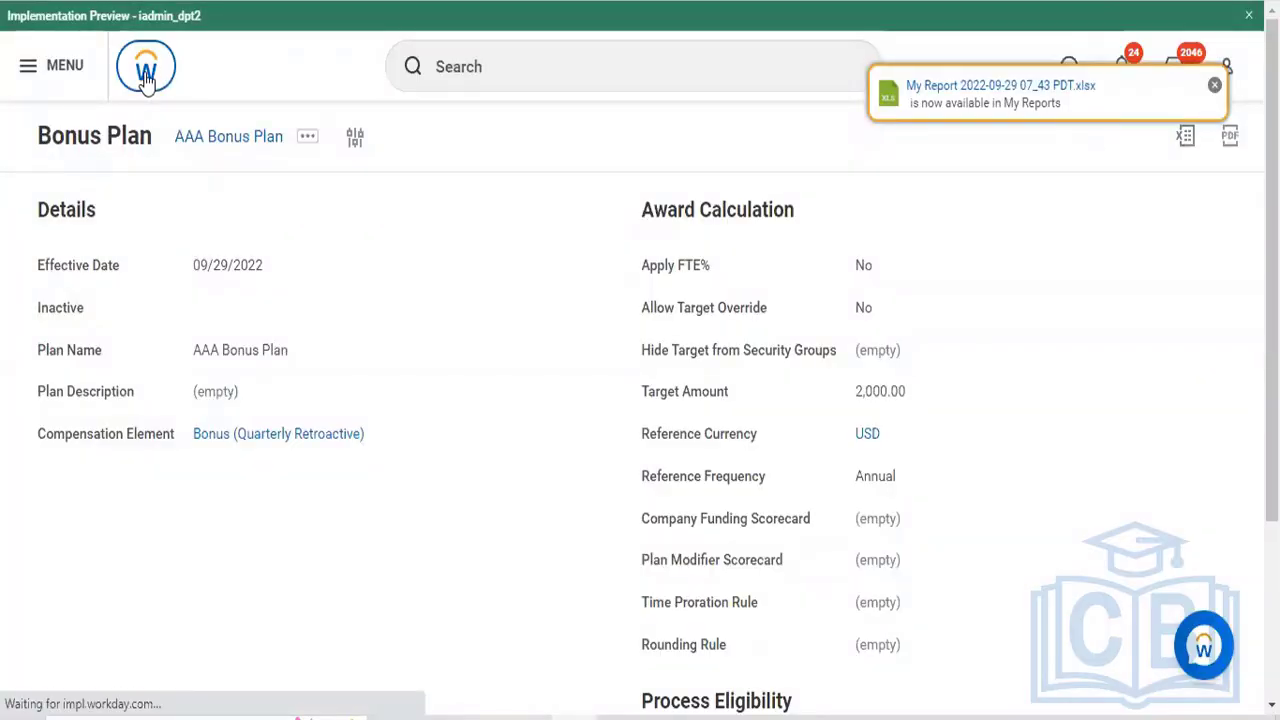